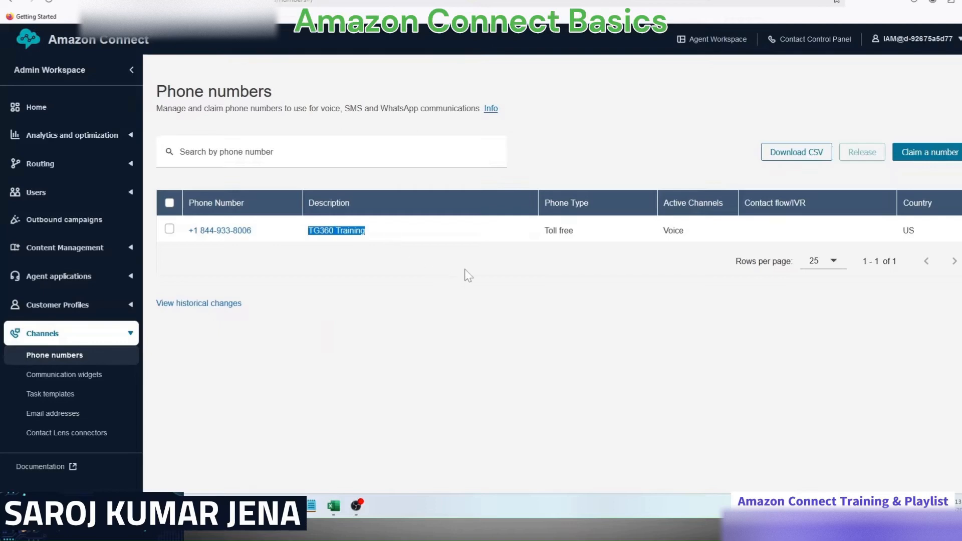
Review the claimed phone number's phone type, active channels and country
left_click(465, 268)
left_click_drag(544, 231, 593, 231)
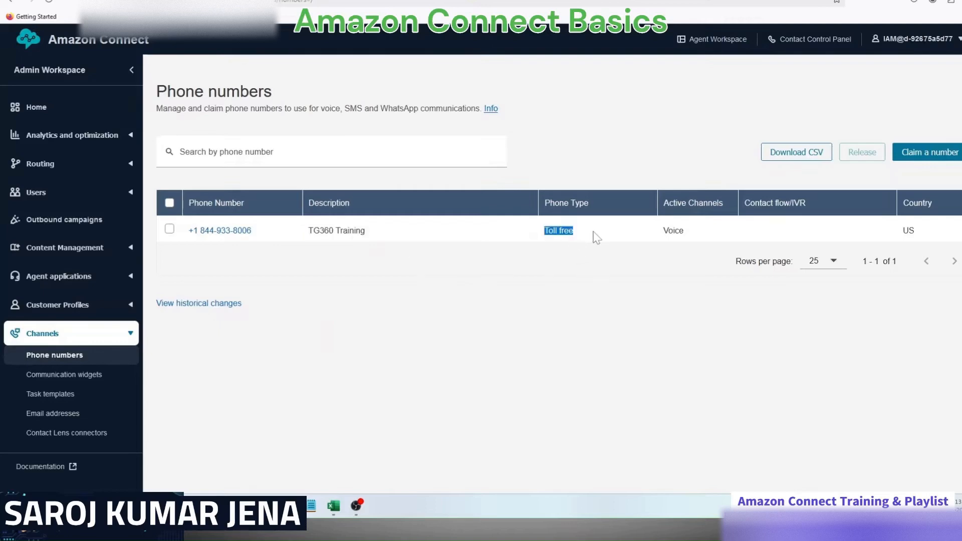
left_click(662, 232)
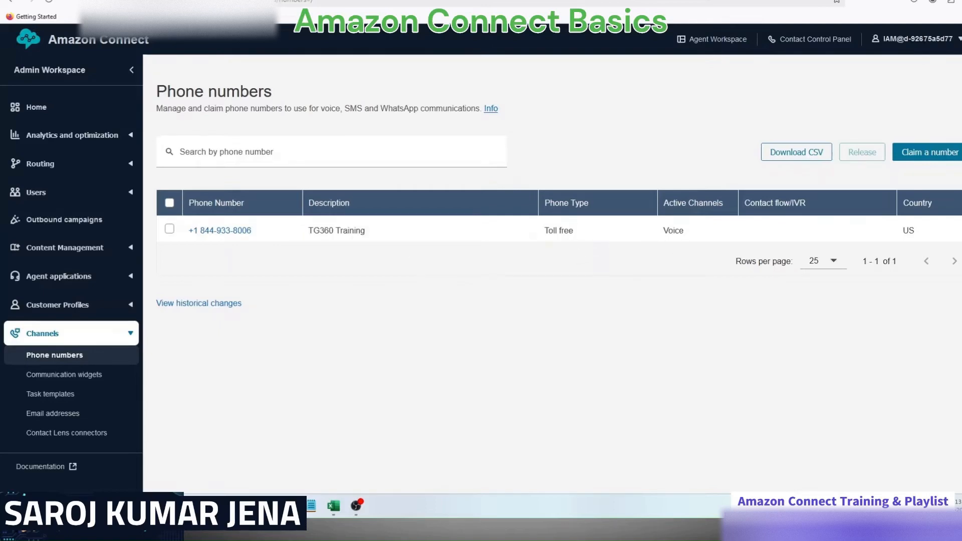
left_click(681, 260)
left_click_drag(902, 231, 917, 233)
left_click(601, 302)
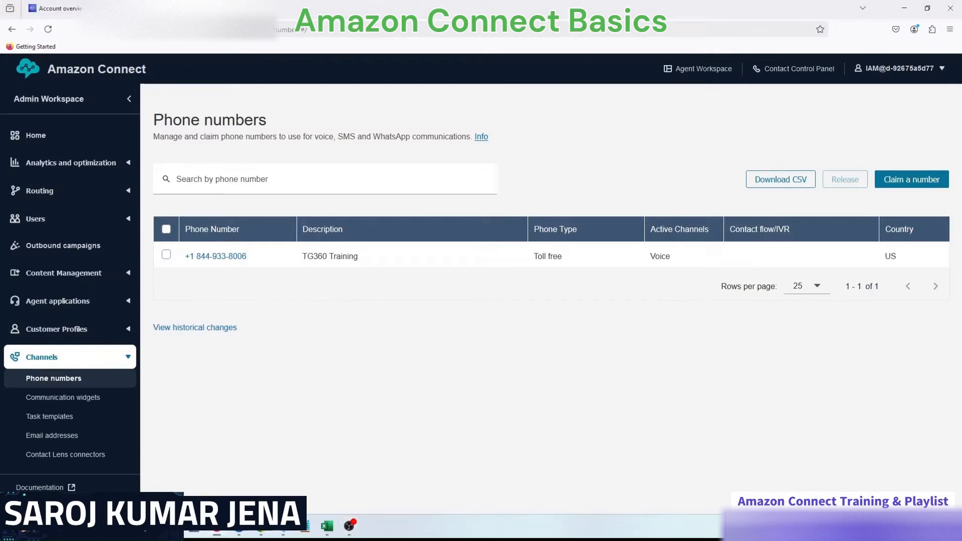
Start a new set of hours of operation with Sample_Business_Hour as both its name and description
left_click(128, 192)
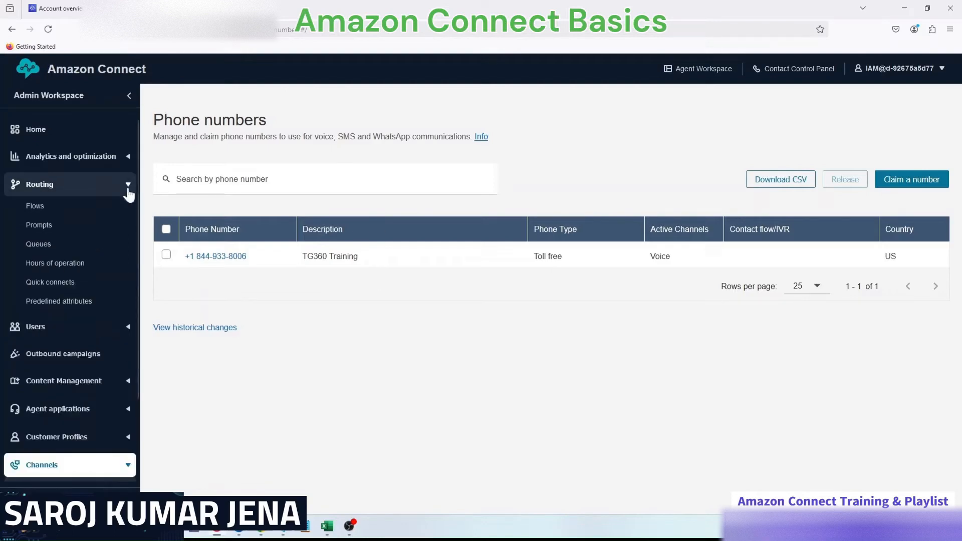
left_click(67, 271)
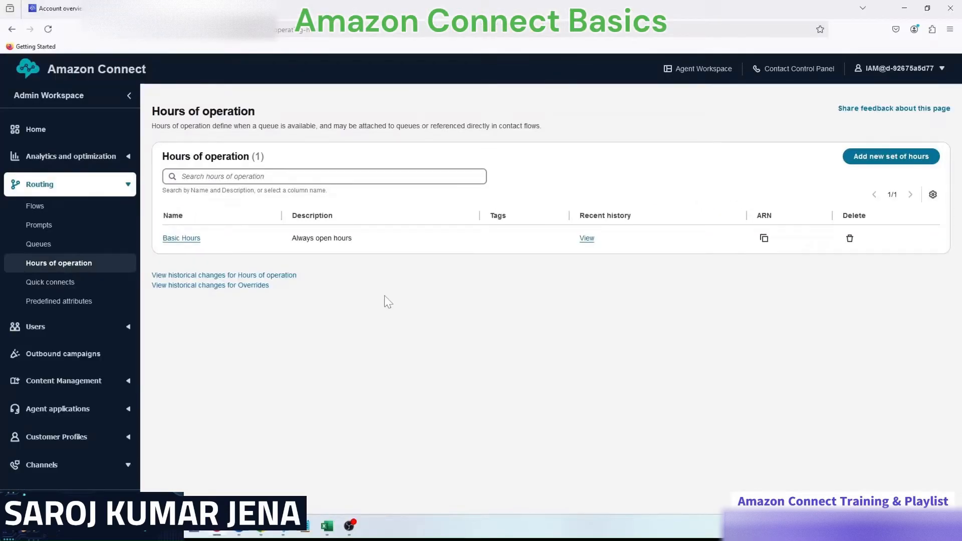
left_click(891, 157)
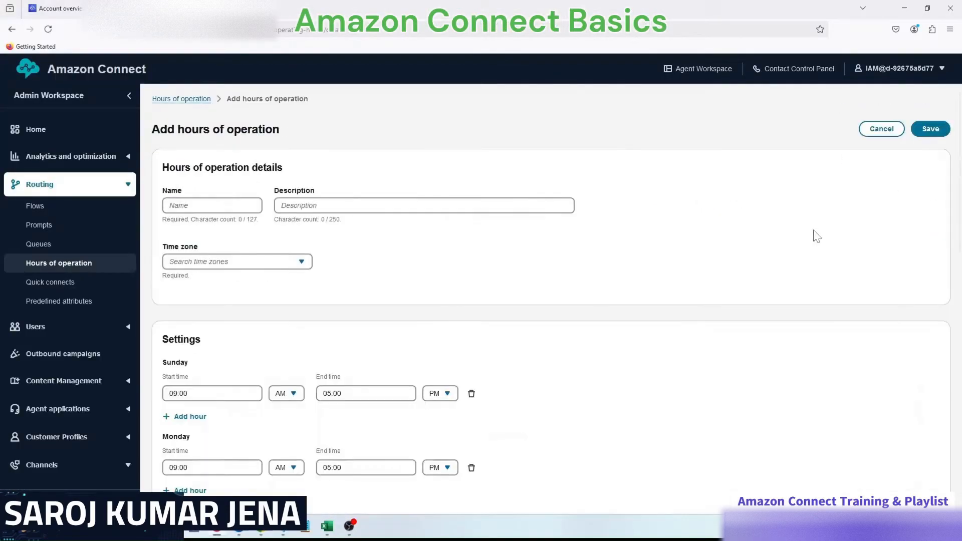
left_click(212, 206)
type("Sample_Business_Hour")
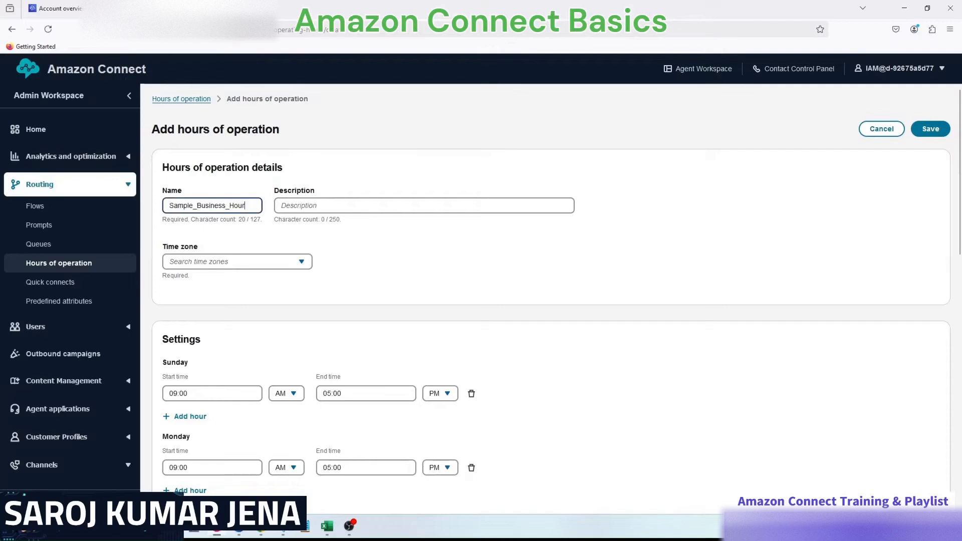
left_click(320, 205)
type("Sample_Business_Hour")
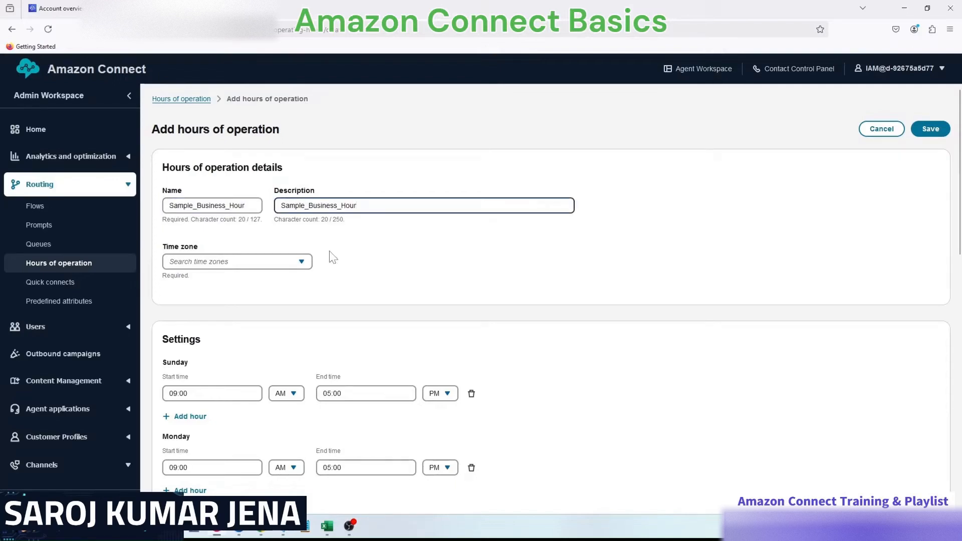
Set the time zone of the new hours of operation to US/Central
left_click(302, 262)
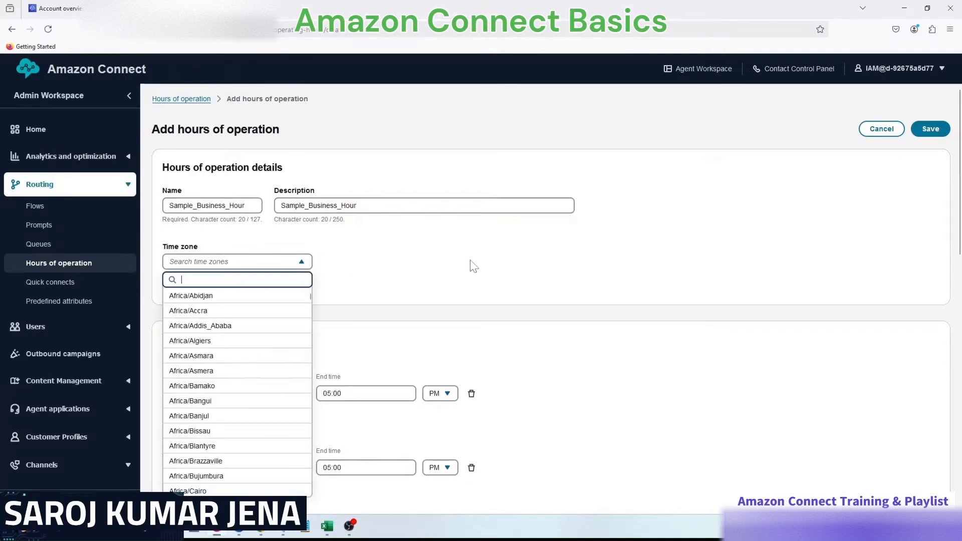
type("us")
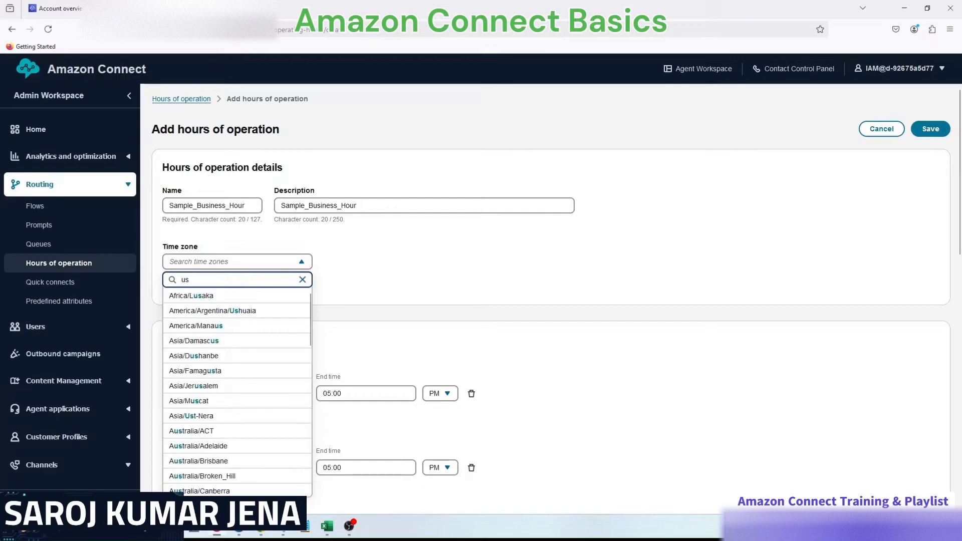
scroll(213, 229, "down", 5)
left_click(211, 226)
scroll(279, 209, "up", 3)
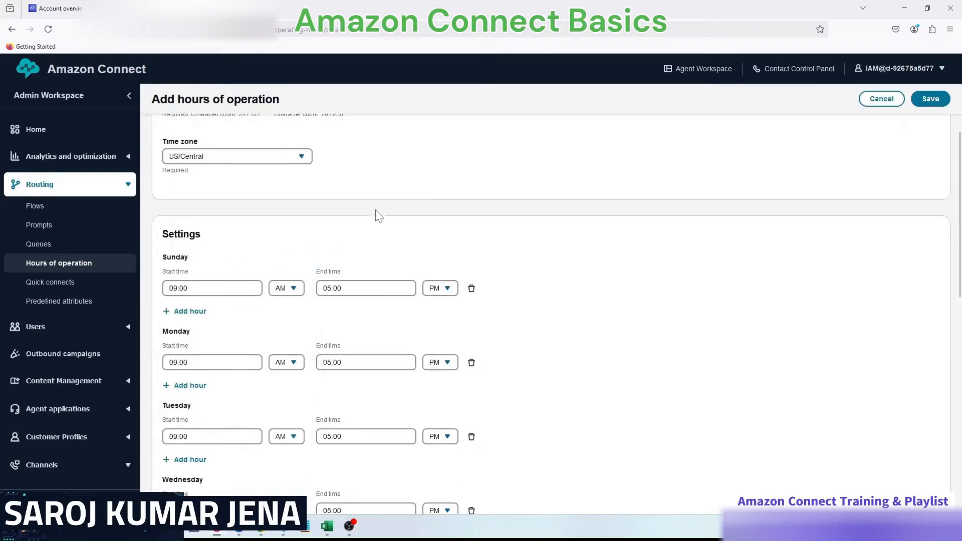
Set Sunday's hours to start at 12:00 AM and end at 12:00 AM
scroll(359, 252, "down", 2)
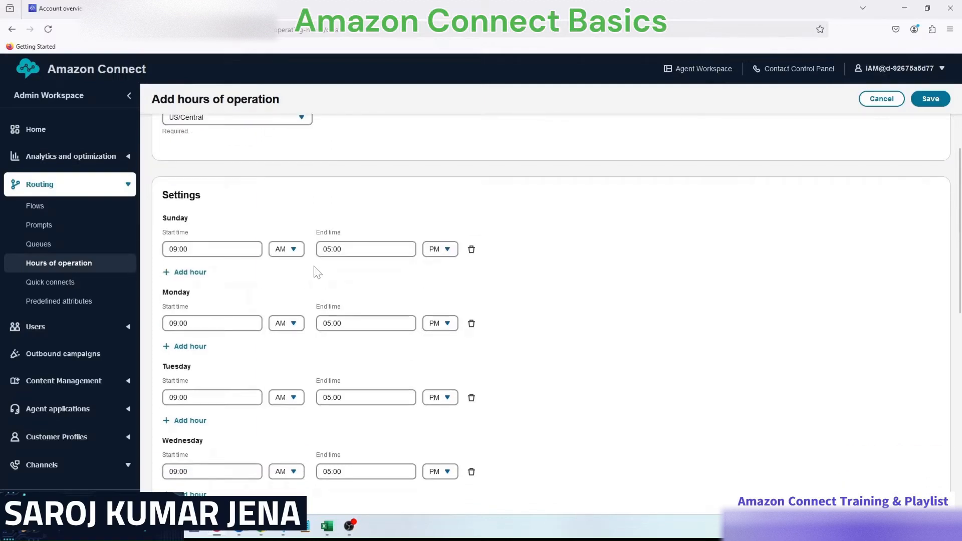
scroll(252, 284, "up", 1)
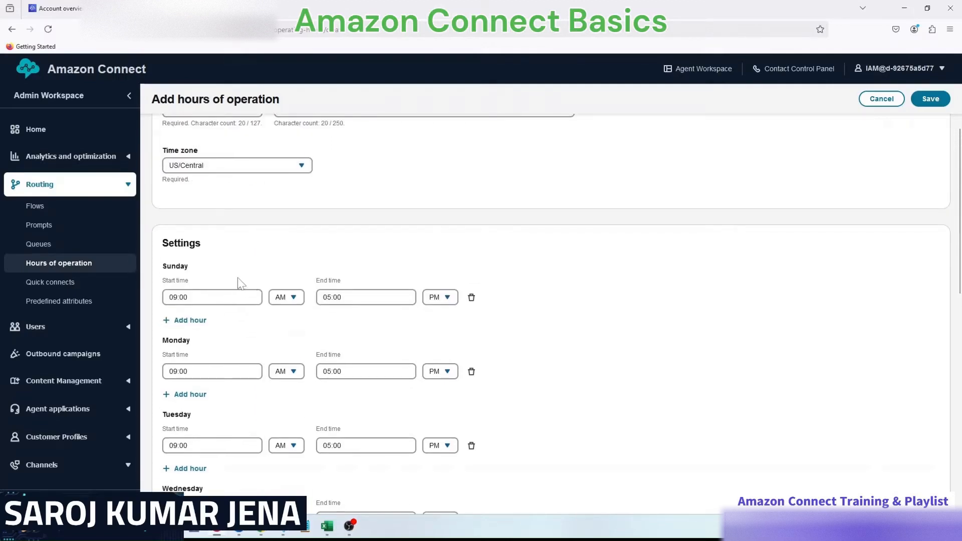
left_click(178, 297)
key("BackSpace")
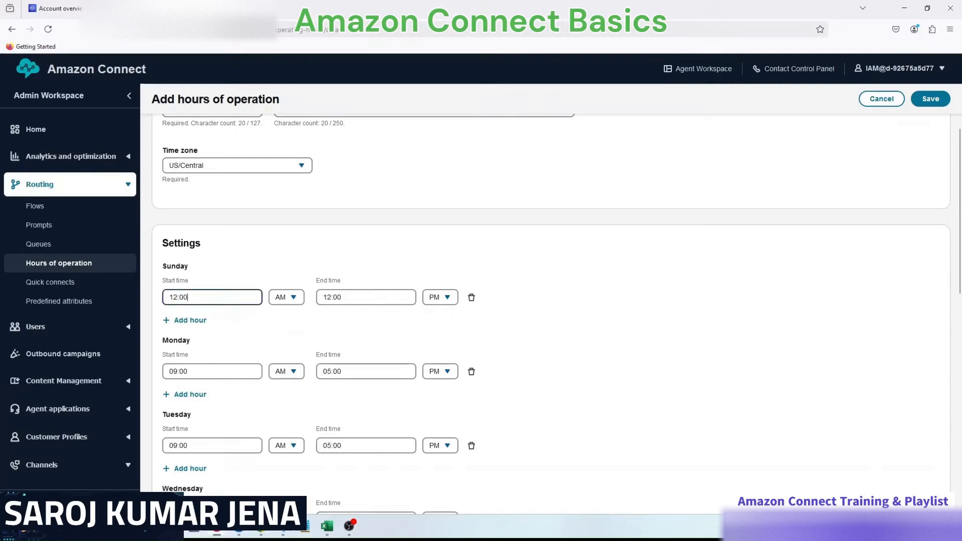
left_click(439, 296)
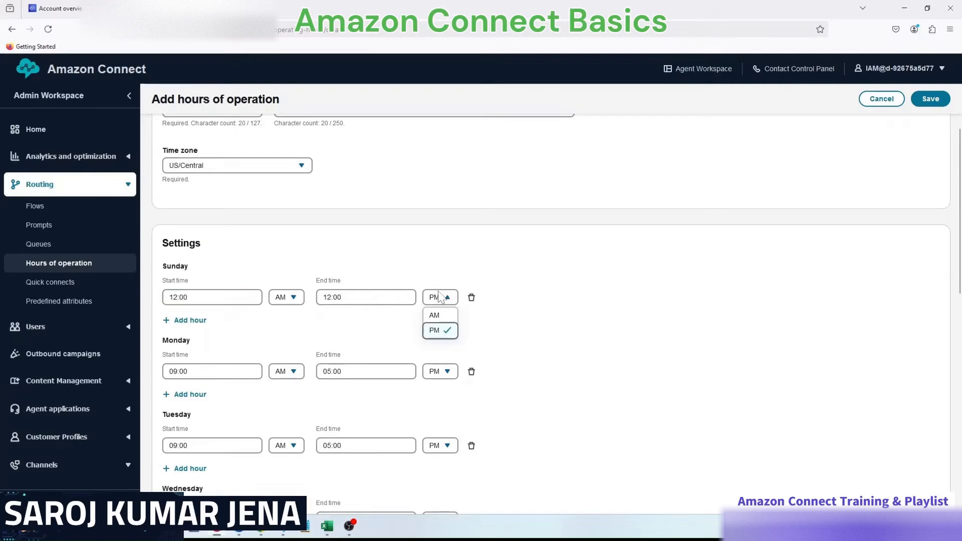
left_click(437, 316)
Set Monday's hours to start at 12:00 AM and end at 12:00 AM
left_click_drag(189, 372, 168, 371)
type("12:00")
left_click_drag(343, 371, 322, 371)
type("12:00")
left_click(439, 371)
left_click(437, 390)
Set the Tuesday and Wednesday hours to start at 12:00 AM and end at 12:00 AM
scroll(551, 313, "down", 2)
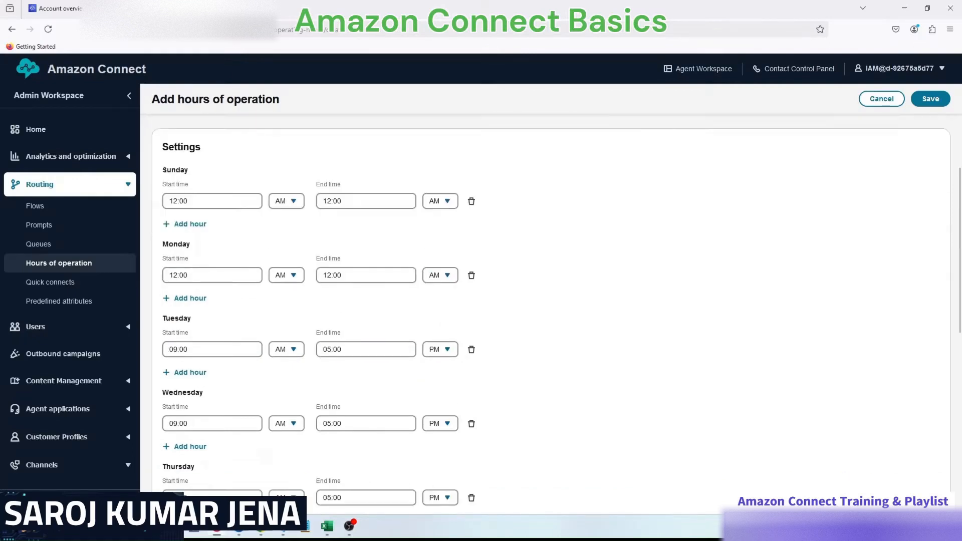
left_click_drag(189, 349, 169, 350)
type("12:00")
left_click_drag(343, 349, 322, 349)
type("12:00")
left_click(440, 423)
left_click(437, 441)
Set the Thursday and Friday hours to start at 12:00 AM and end at 12:00 AM
scroll(551, 314, "down", 3)
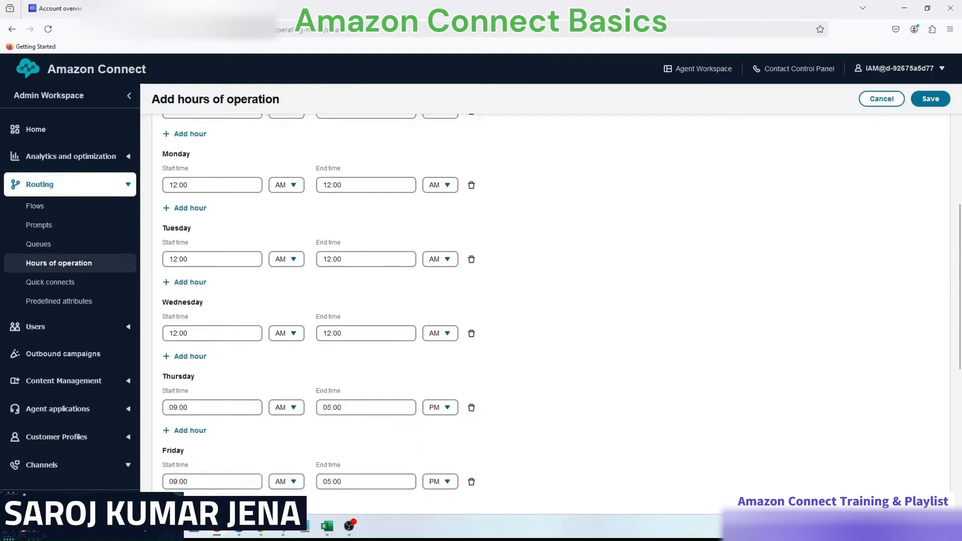
left_click_drag(189, 353, 169, 353)
type("12:00")
left_click_drag(343, 353, 322, 353)
type("12:00")
left_click(440, 353)
left_click_drag(342, 427, 323, 428)
type("12:00")
left_click(440, 427)
left_click(435, 446)
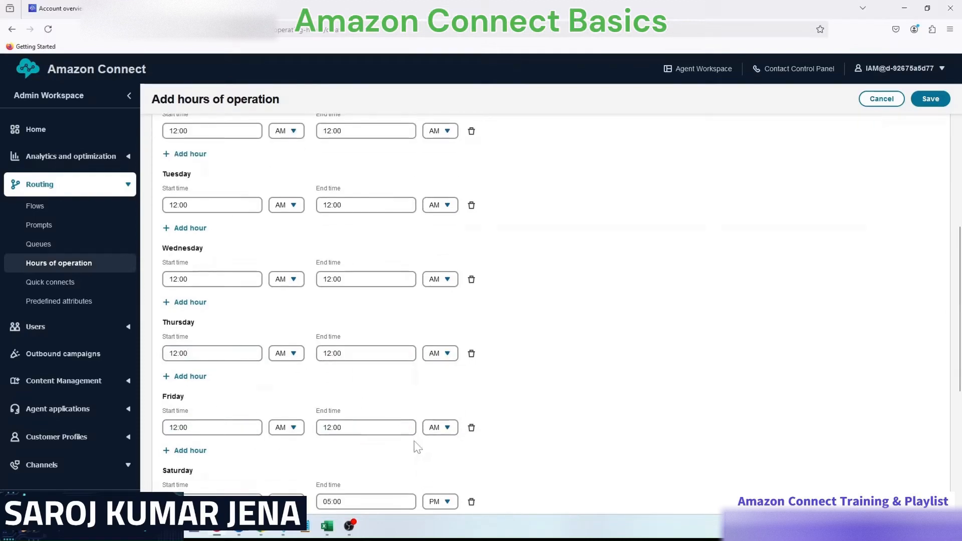
Set Saturday's hours to start at 12:00 AM and end at 12:00 AM
scroll(551, 350, "down", 2)
type("12:00")
left_click(441, 405)
left_click(441, 424)
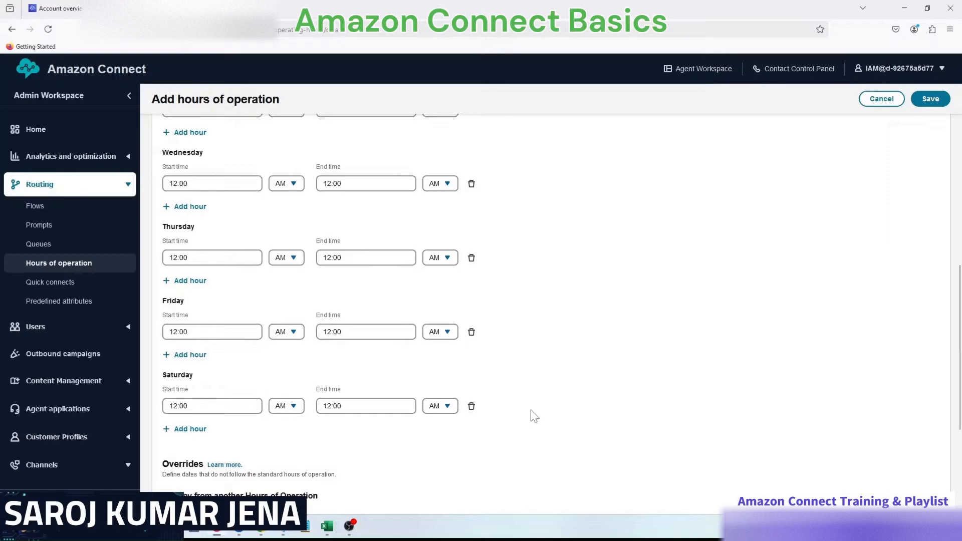
Review the weekly schedule, then save the Sample_Business_Hour set and check its entry in the hours of operation list
scroll(534, 416, "up", 5)
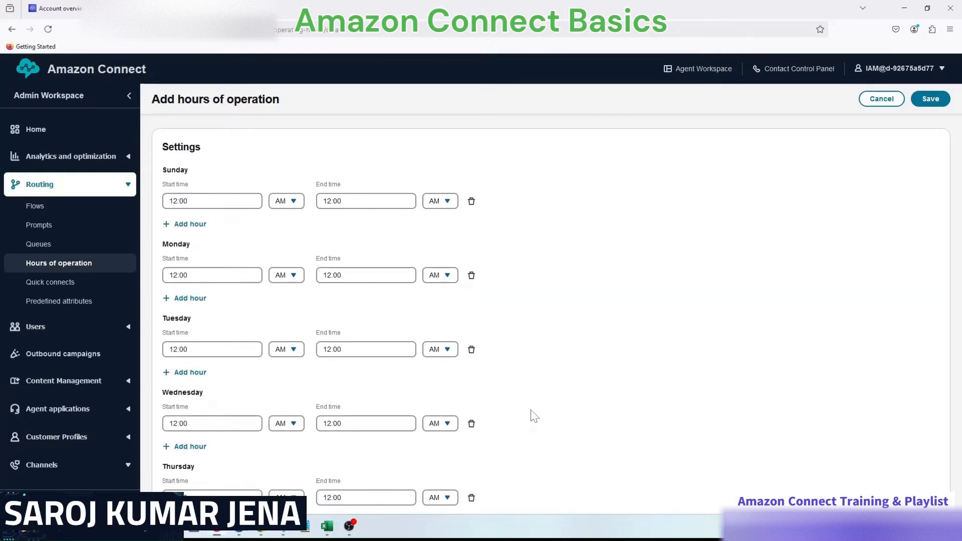
scroll(506, 290, "up", 3)
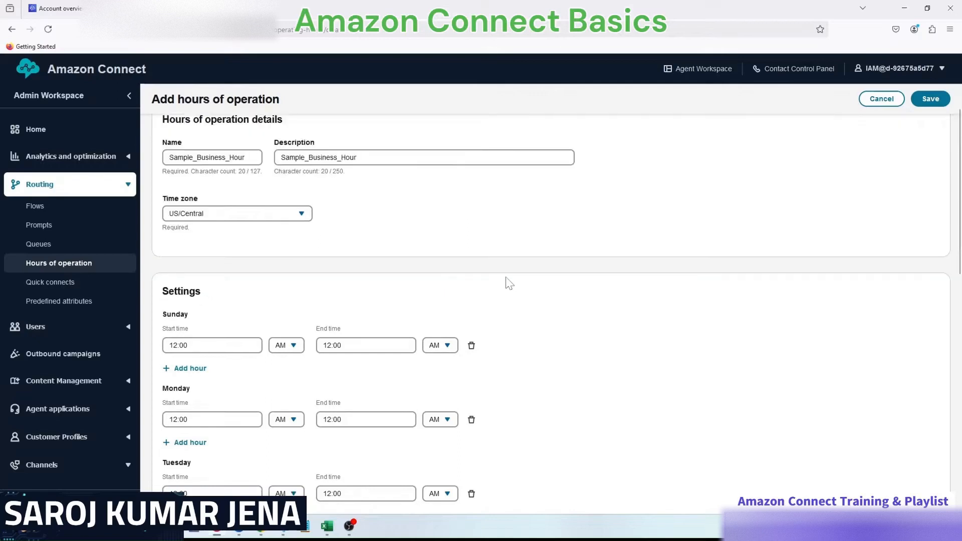
scroll(521, 268, "down", 5)
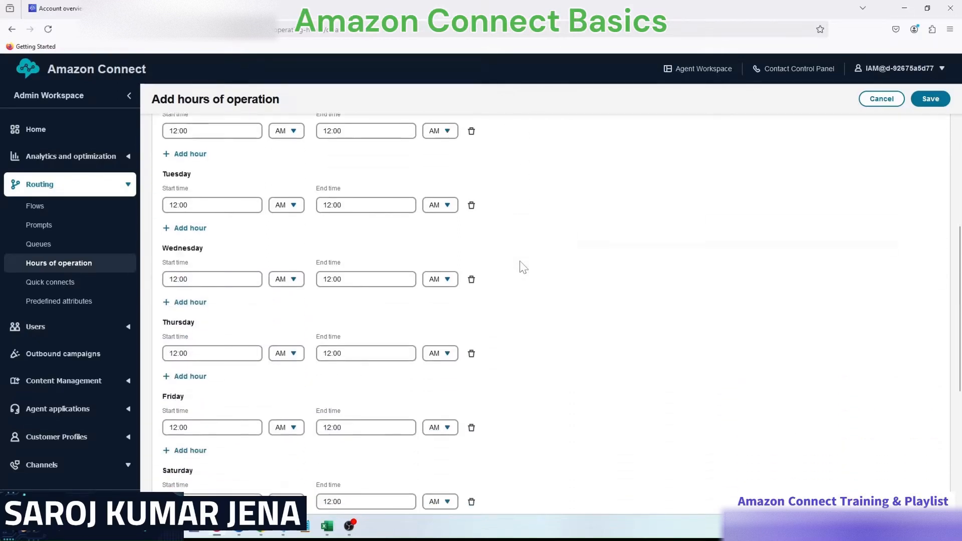
scroll(523, 268, "down", 3)
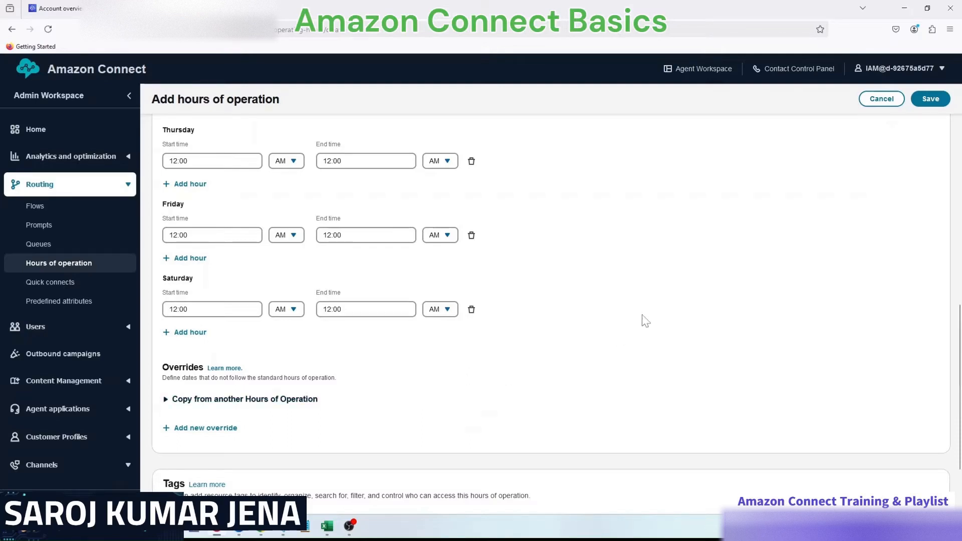
scroll(645, 321, "up", 2)
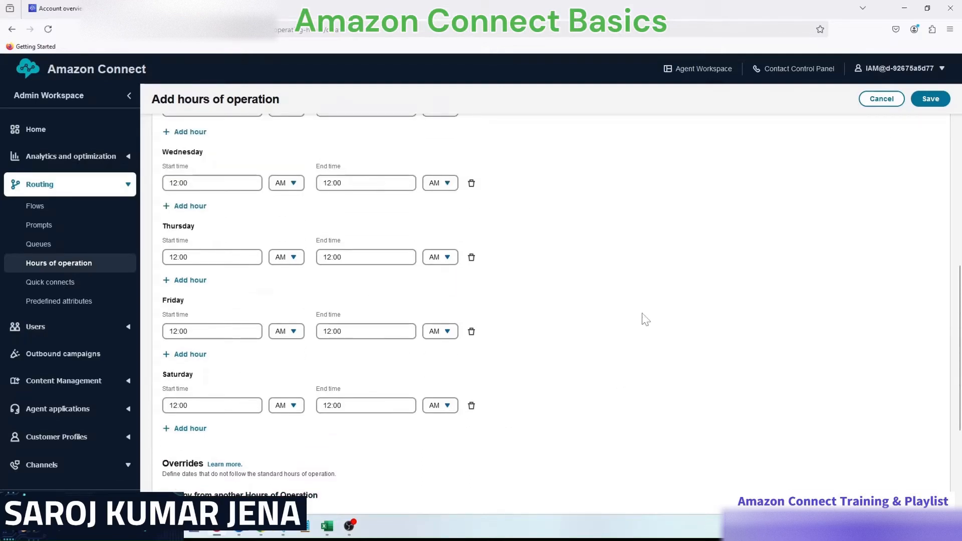
scroll(645, 321, "up", 8)
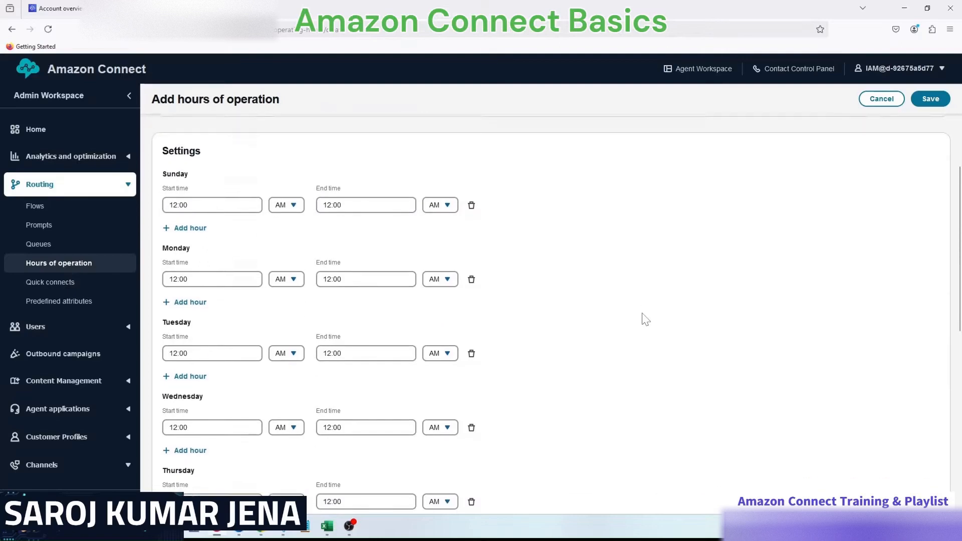
left_click(930, 129)
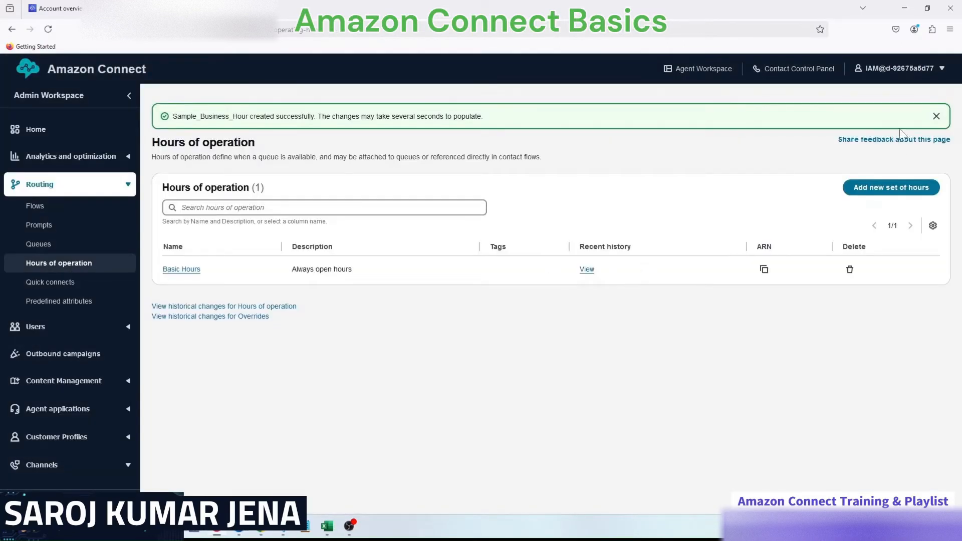
left_click(936, 116)
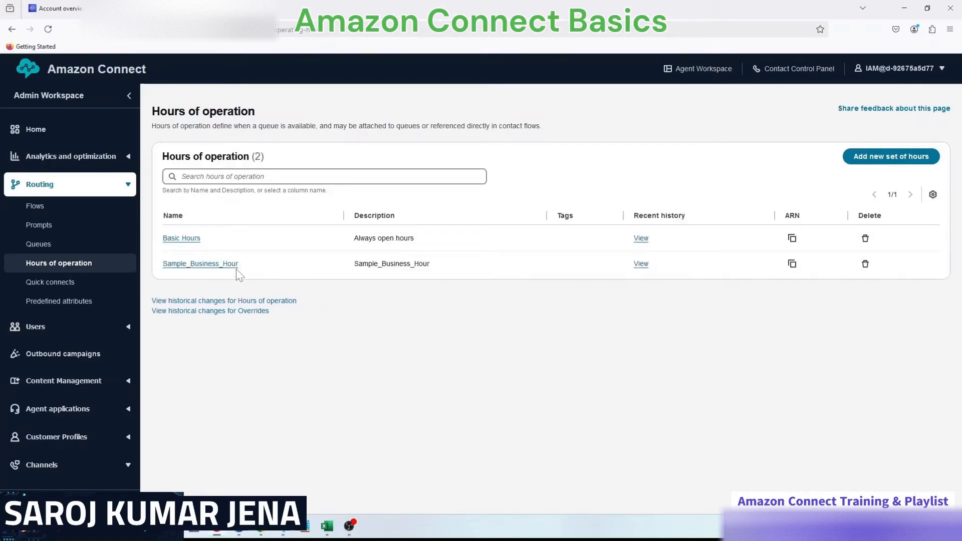
left_click_drag(239, 264, 162, 264)
left_click(470, 303)
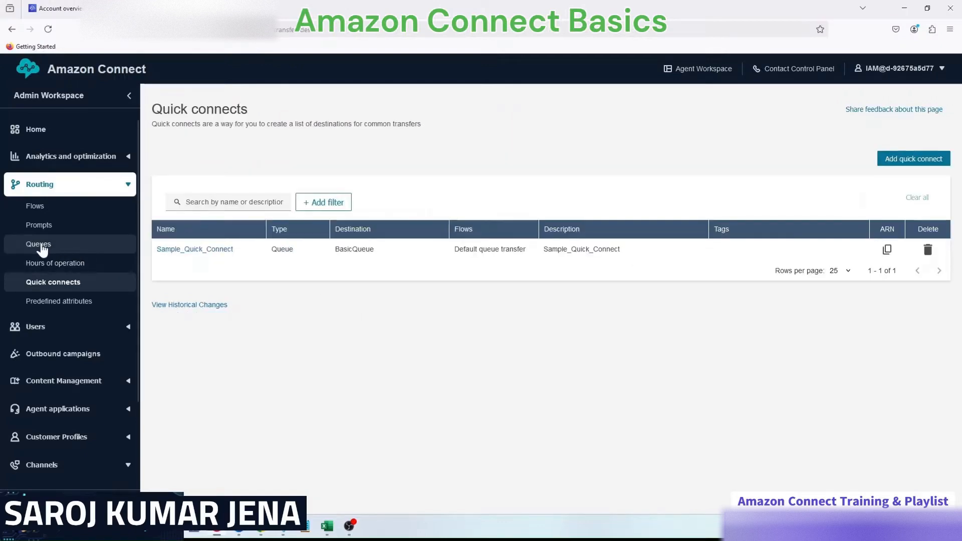
Start a new queue with IT_Call_Queue as both its name and description
left_click(40, 246)
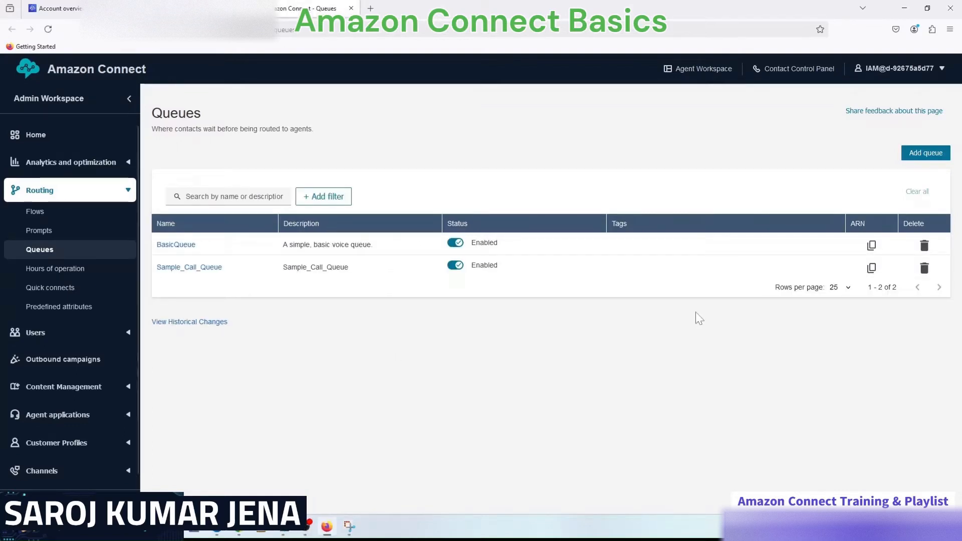
left_click(923, 156)
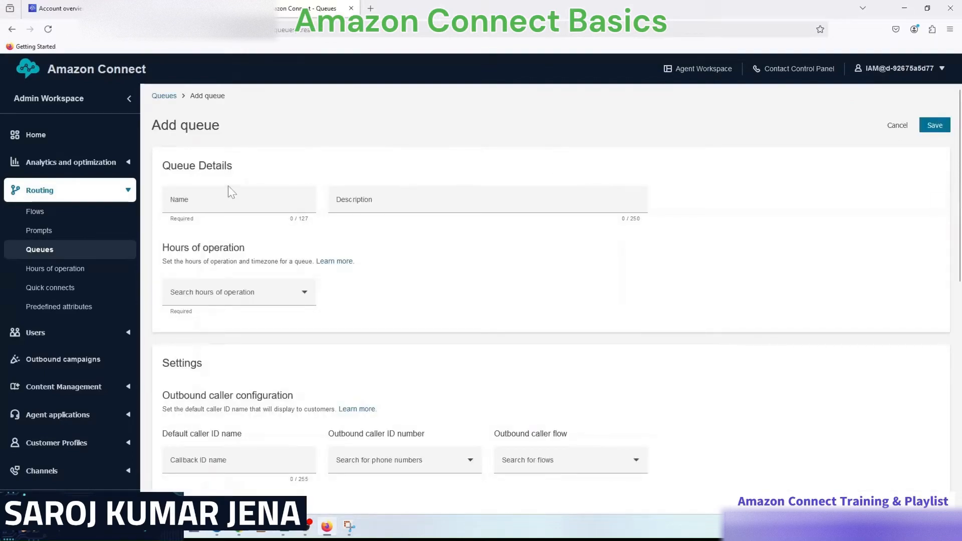
left_click(239, 200)
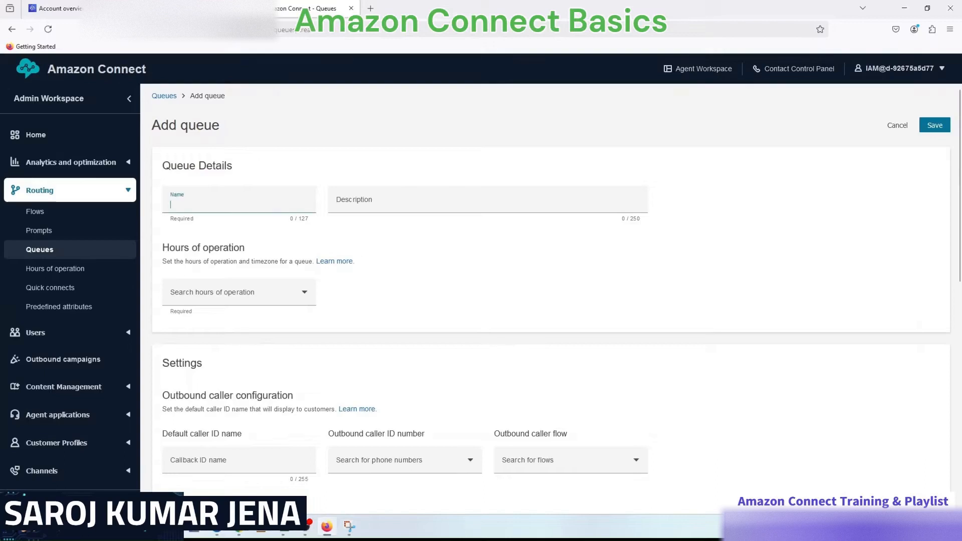
type("IT_Call_Queue")
left_click(414, 208)
type("IT_Call_Queue")
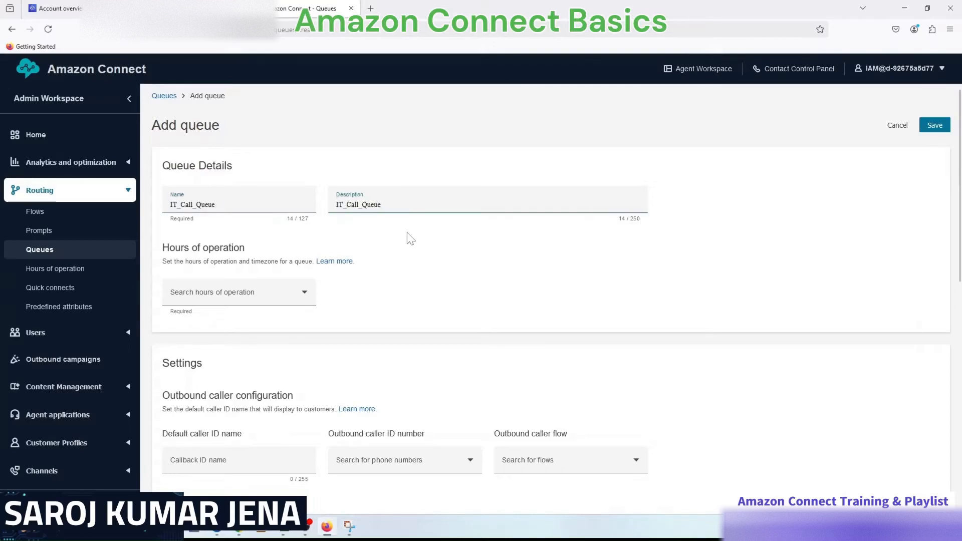
Assign the Sample_Business_Hour hours of operation to the new queue
left_click(242, 298)
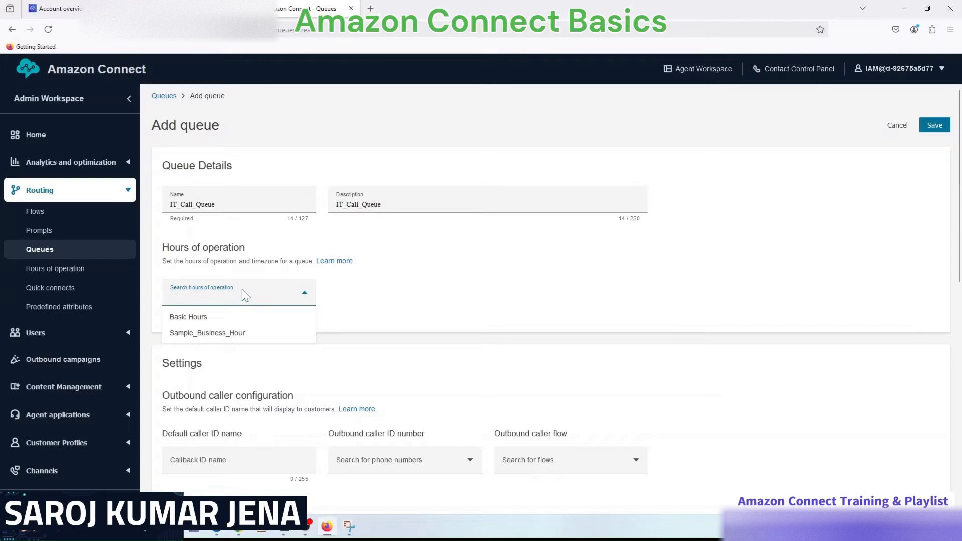
left_click(215, 335)
scroll(589, 317, "down", 2)
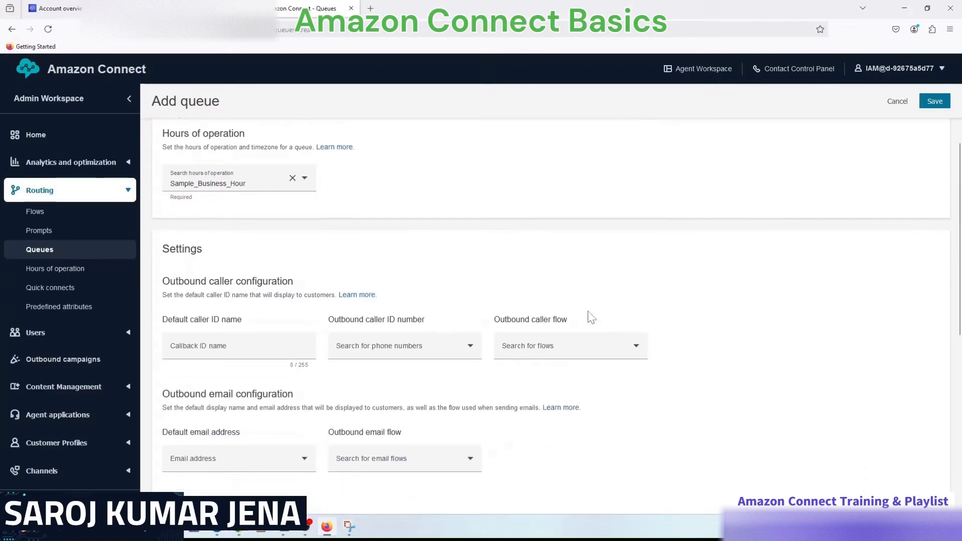
scroll(586, 318, "down", 1)
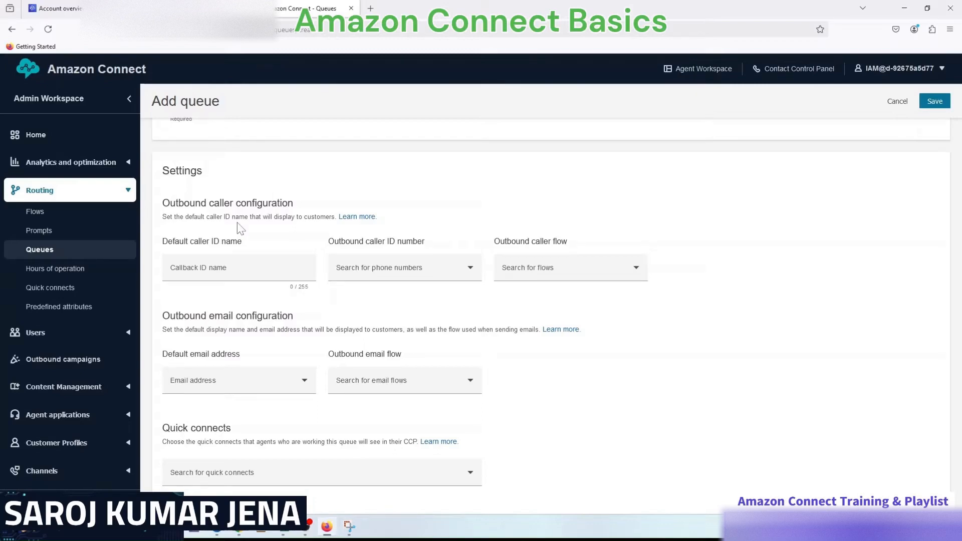
Set the default caller ID name of the IT_Call_Queue queue to TG360 Training
left_click(217, 267)
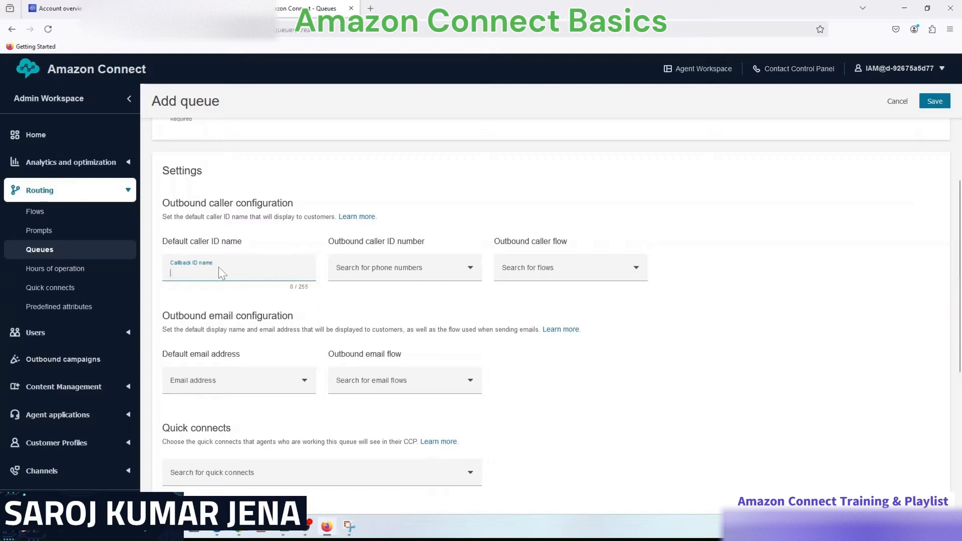
left_click(264, 247)
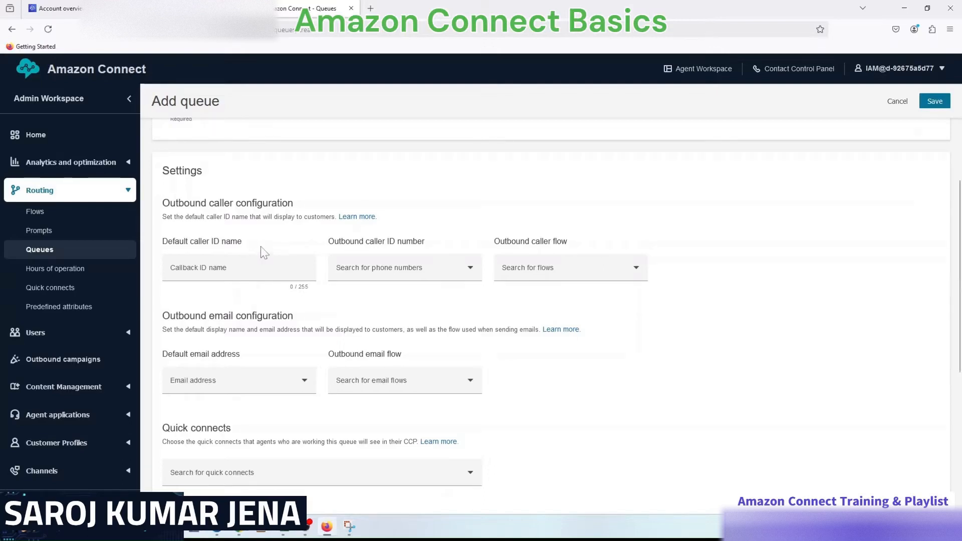
left_click(247, 273)
type("TG")
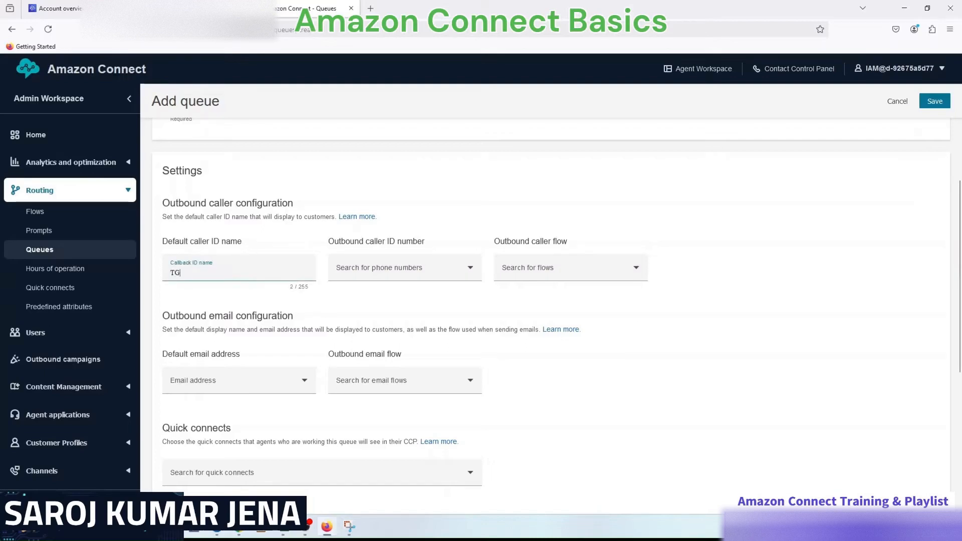
type("360 Training")
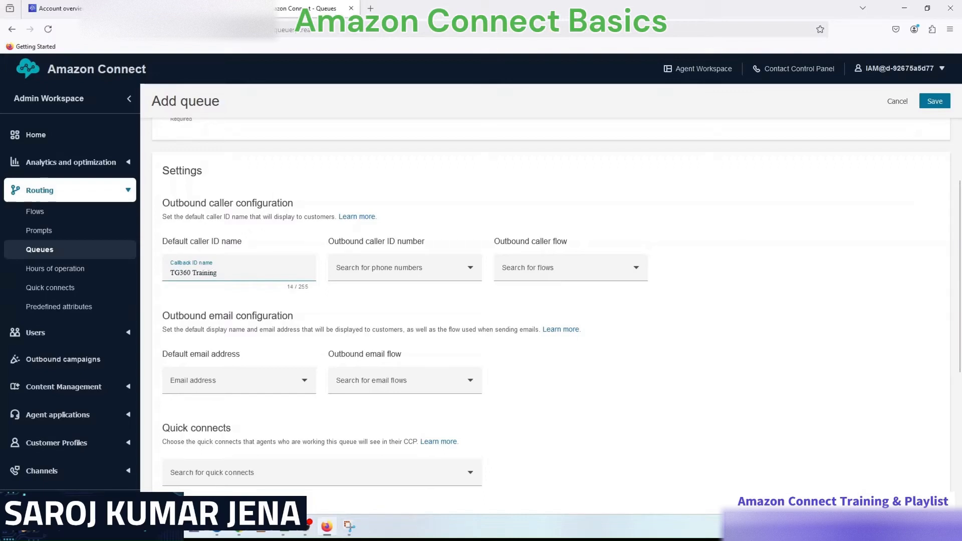
left_click(261, 299)
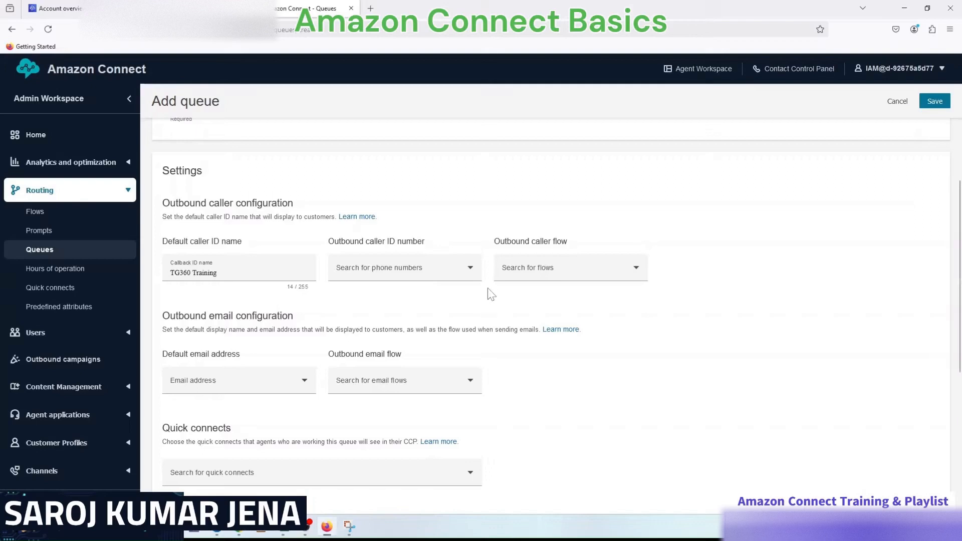
Choose the available phone number as the outbound caller ID number and Default outbound as the outbound caller flow
left_click(419, 272)
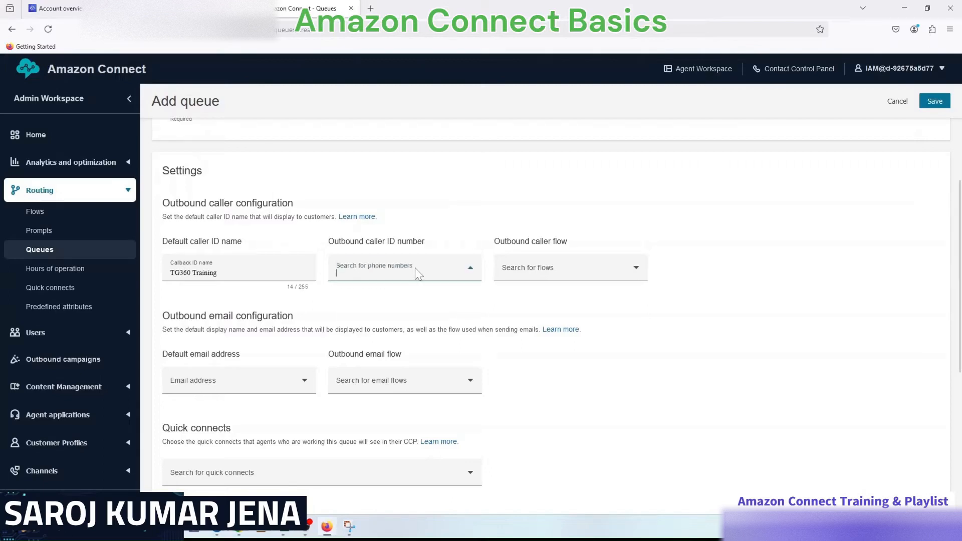
left_click(405, 294)
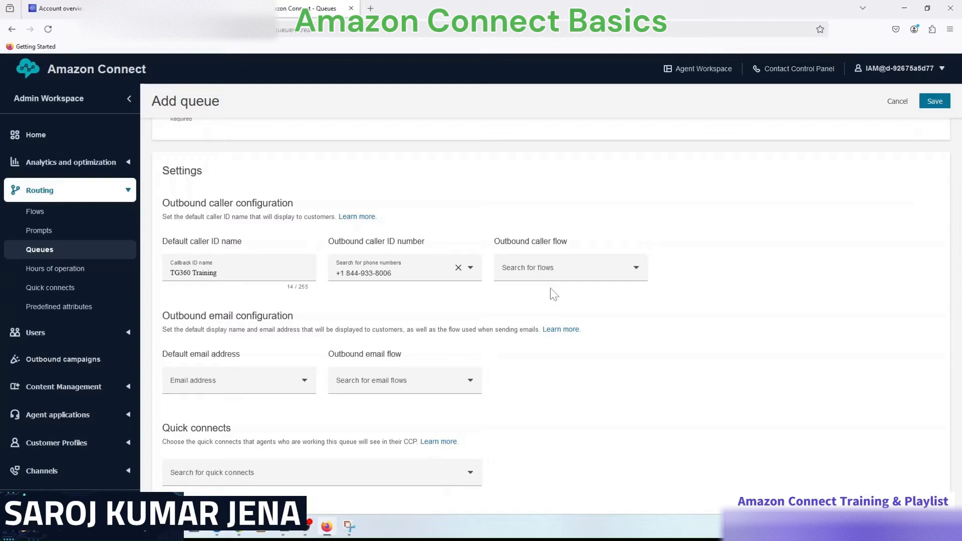
left_click(550, 268)
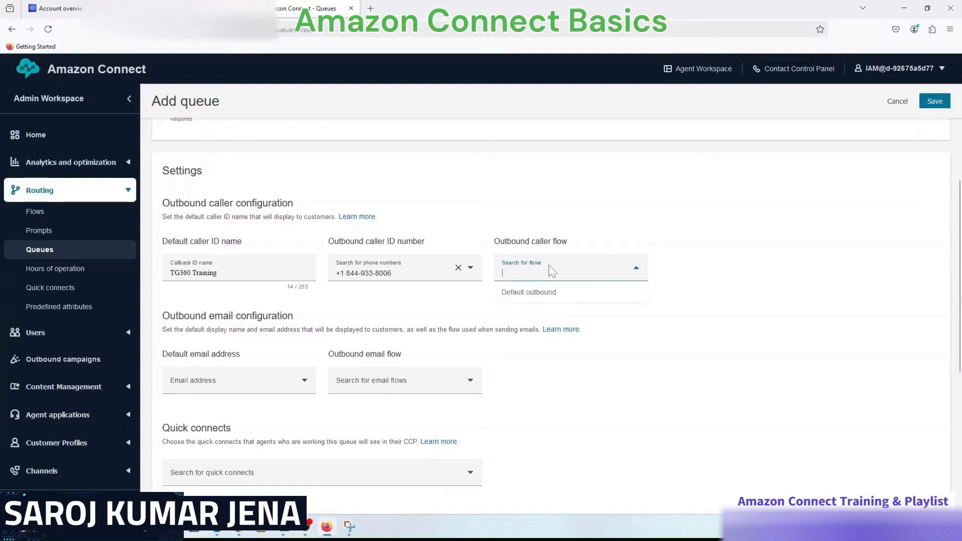
left_click(542, 293)
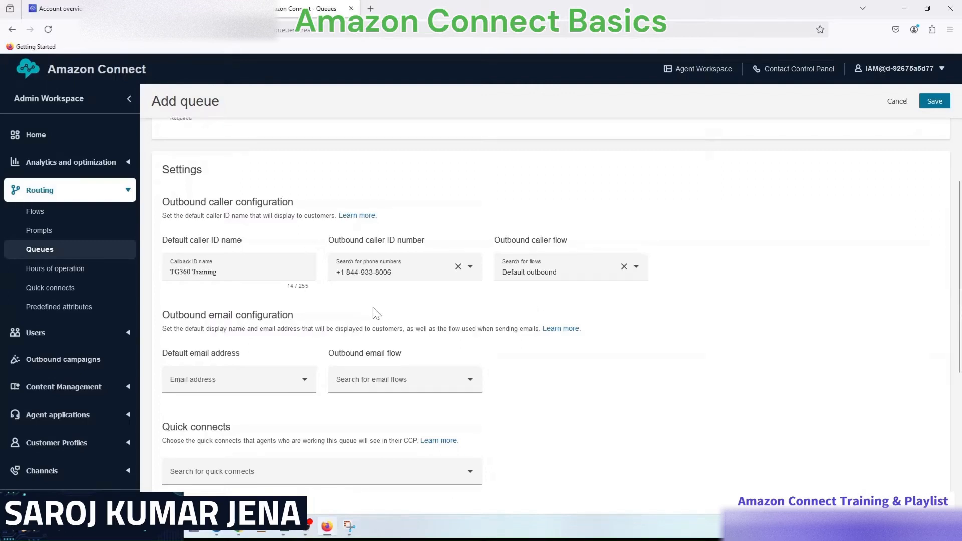
Add the Sample_Quick_Connect quick connect to IT_Call_Queue and save the queue
scroll(377, 313, "down", 2)
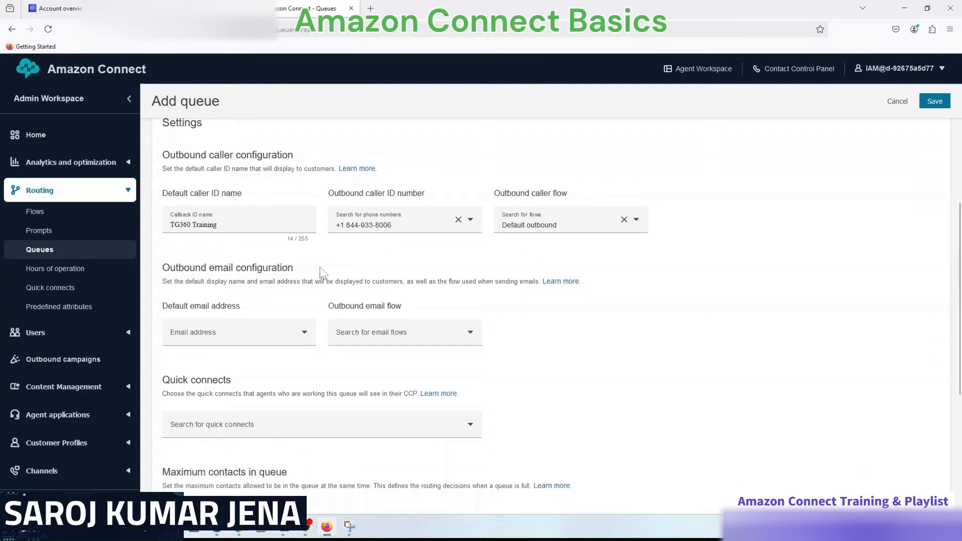
scroll(300, 265, "down", 6)
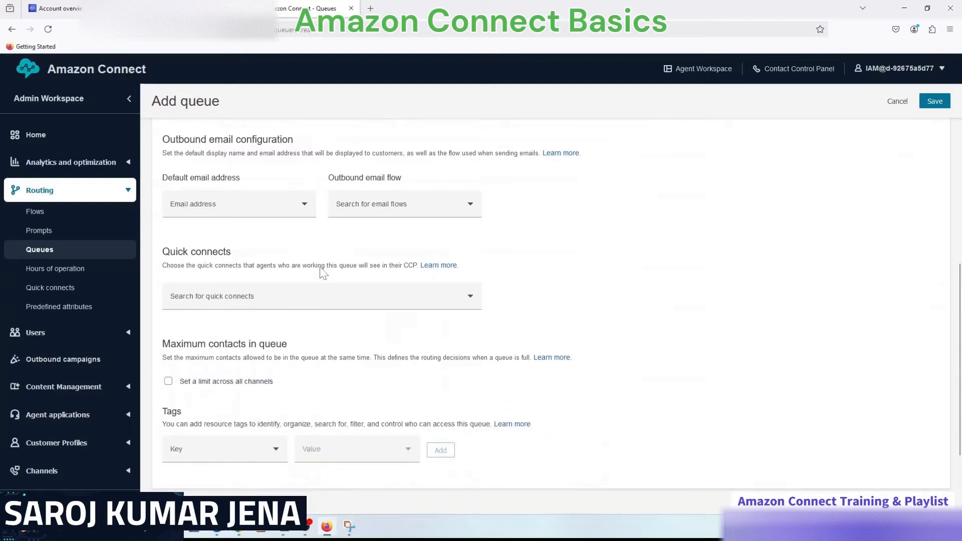
left_click(252, 285)
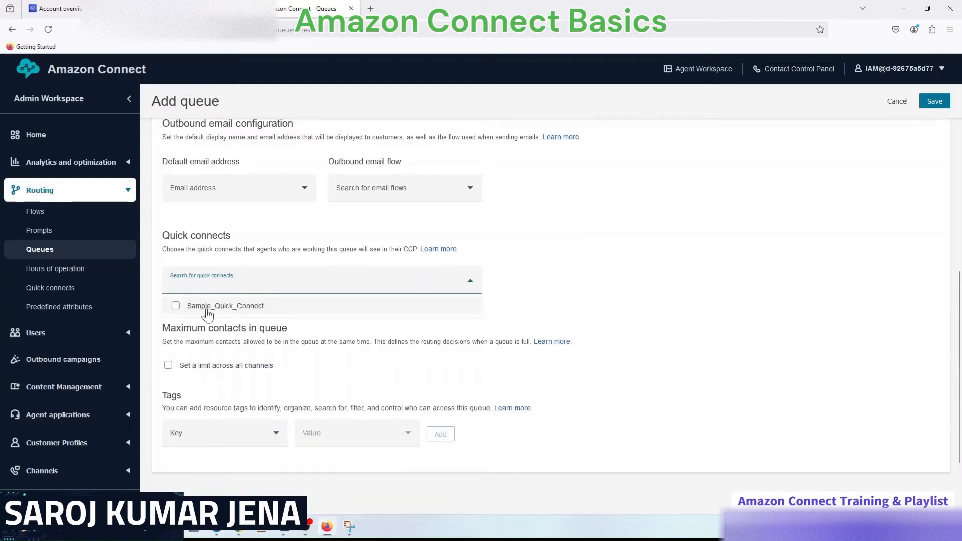
left_click(258, 306)
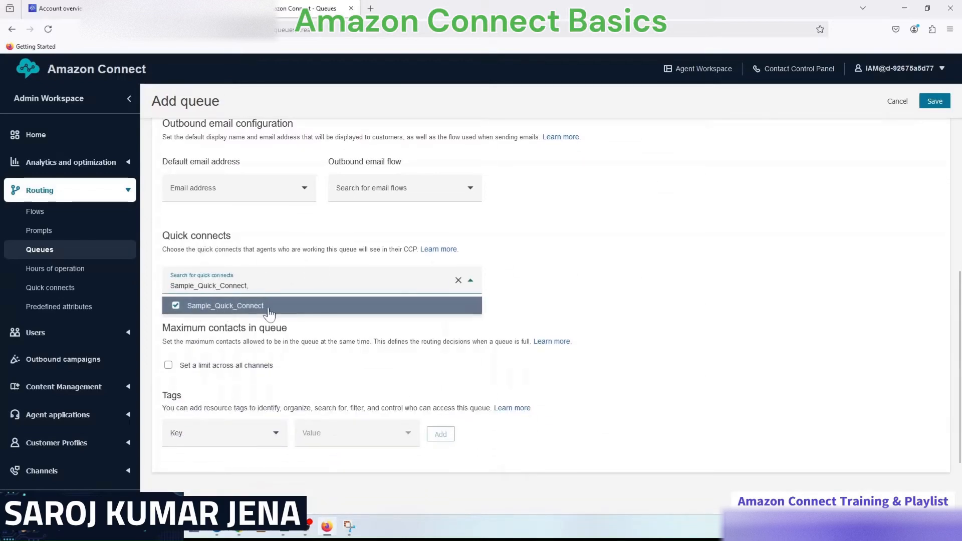
left_click(553, 323)
scroll(699, 299, "up", 12)
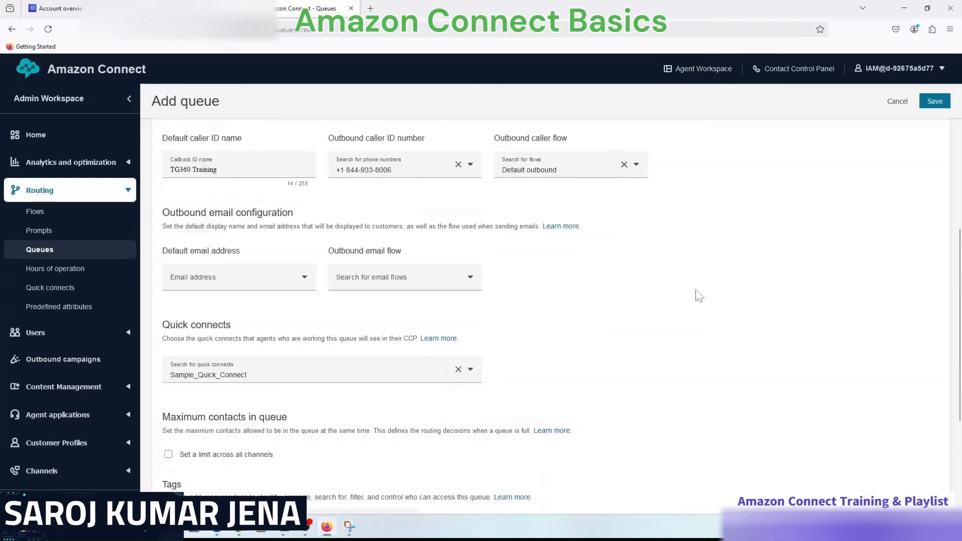
left_click(934, 126)
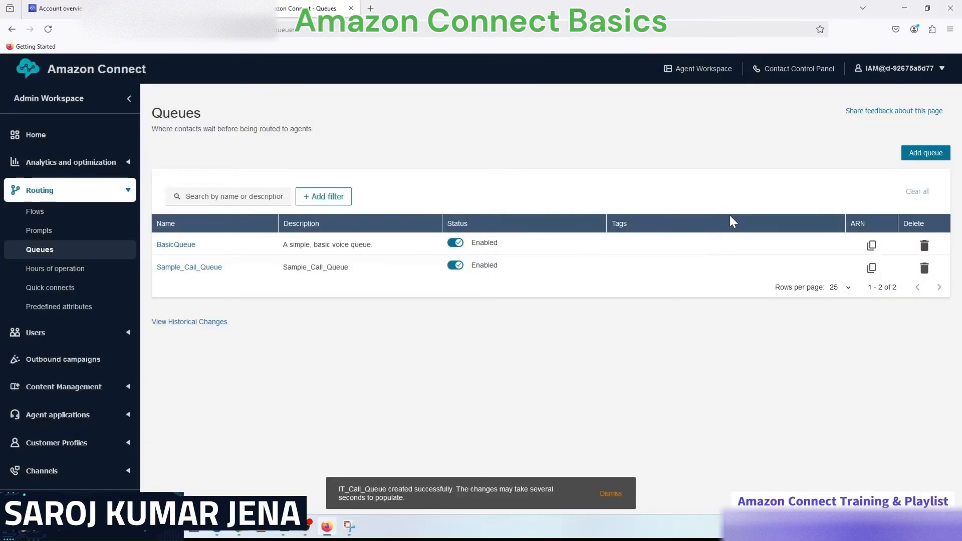
Refresh the queues list and check the IT_Call_Queue entry alongside the BasicQueue and Sample_Call_Queue entries
left_click(48, 29)
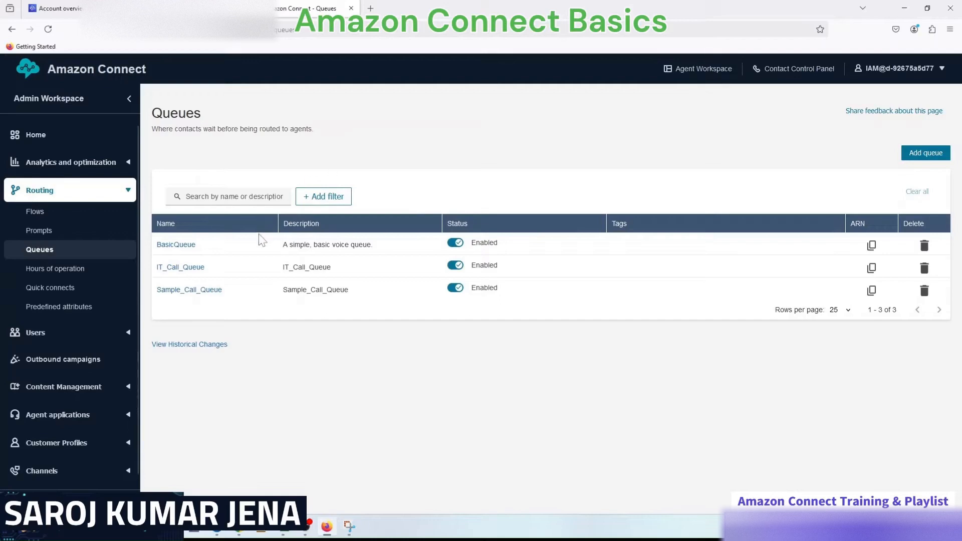
left_click_drag(209, 268, 156, 267)
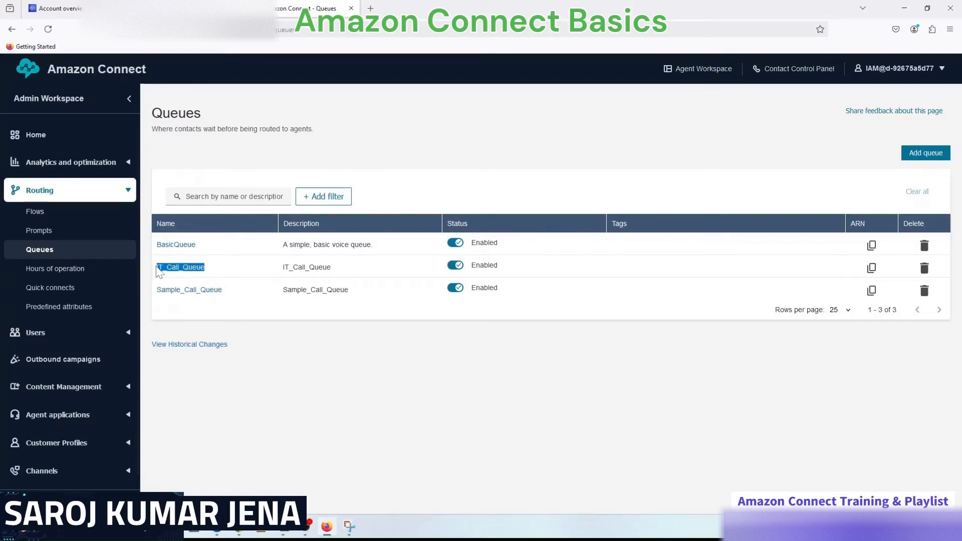
left_click(337, 271)
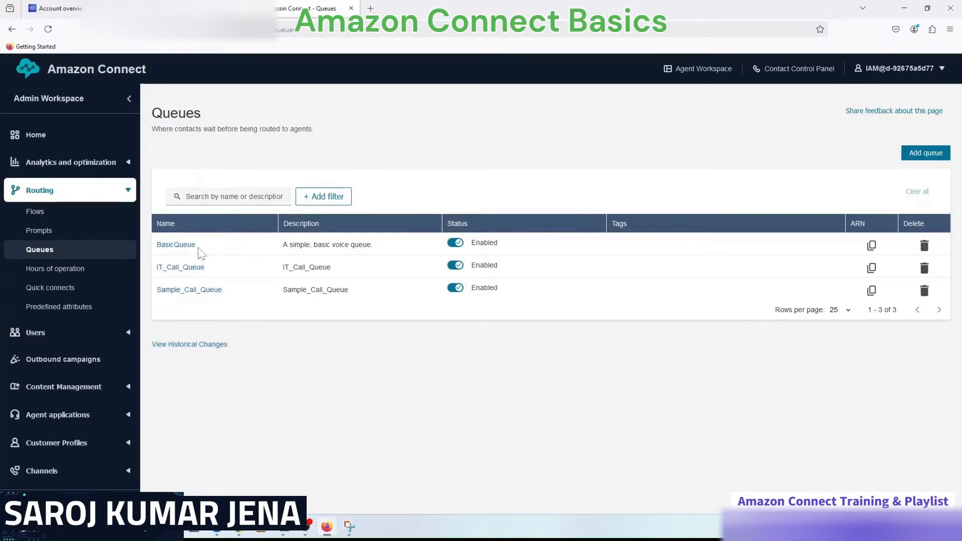
left_click_drag(200, 253, 157, 249)
left_click(237, 254)
left_click_drag(230, 294, 161, 290)
left_click(307, 313)
left_click_drag(207, 269, 155, 270)
left_click(260, 280)
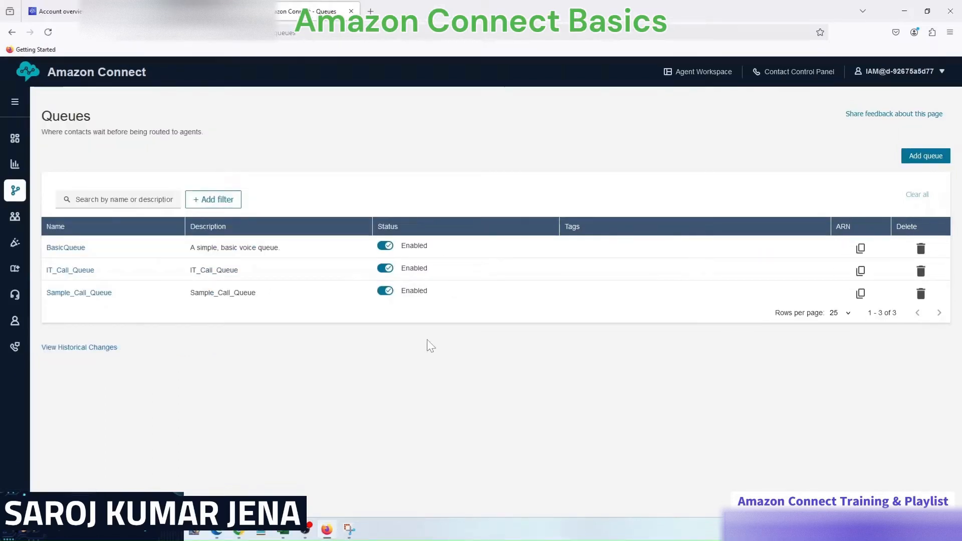
Start another new queue with Insurance_Call_Queue as both its name and description
left_click(921, 167)
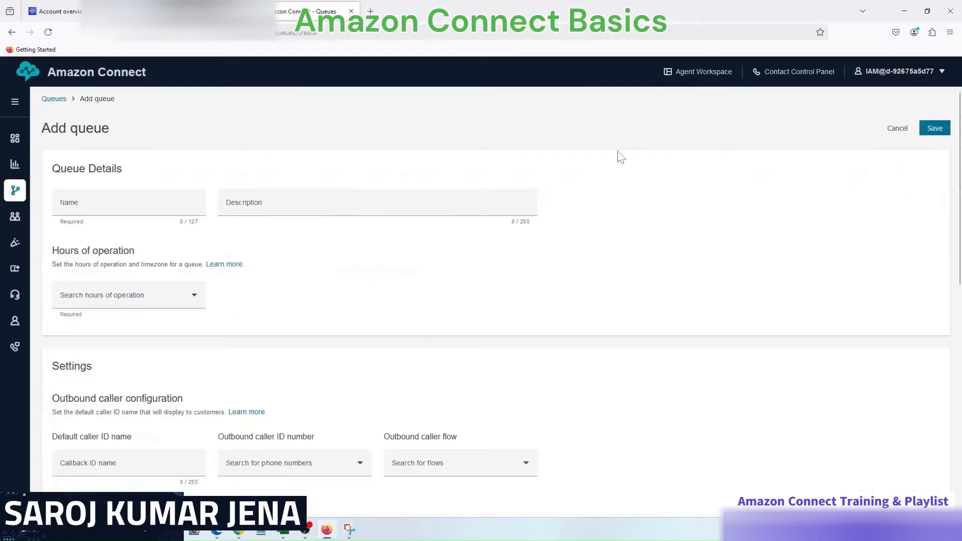
left_click(137, 204)
type("Insurance_Call_Queue")
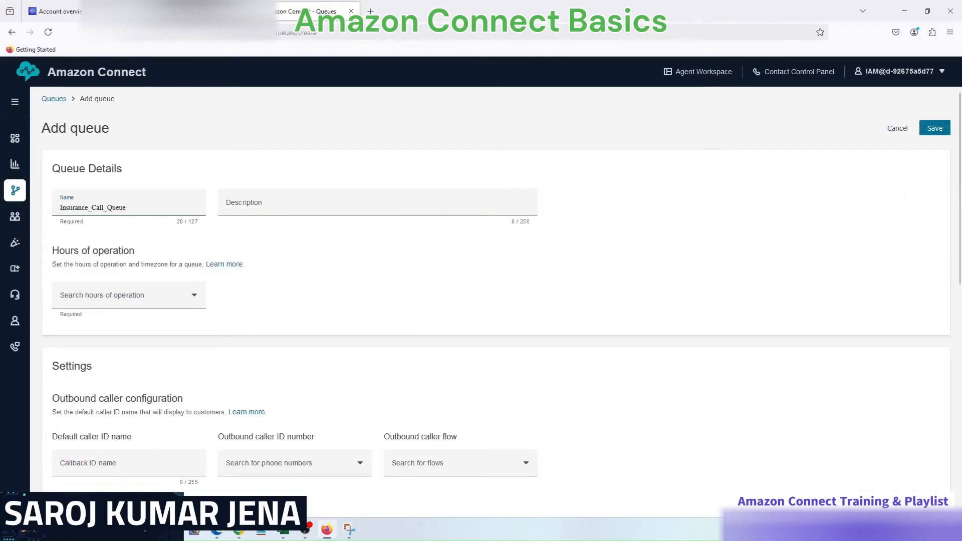
key("Tab")
type("Insurance_Call_Queue")
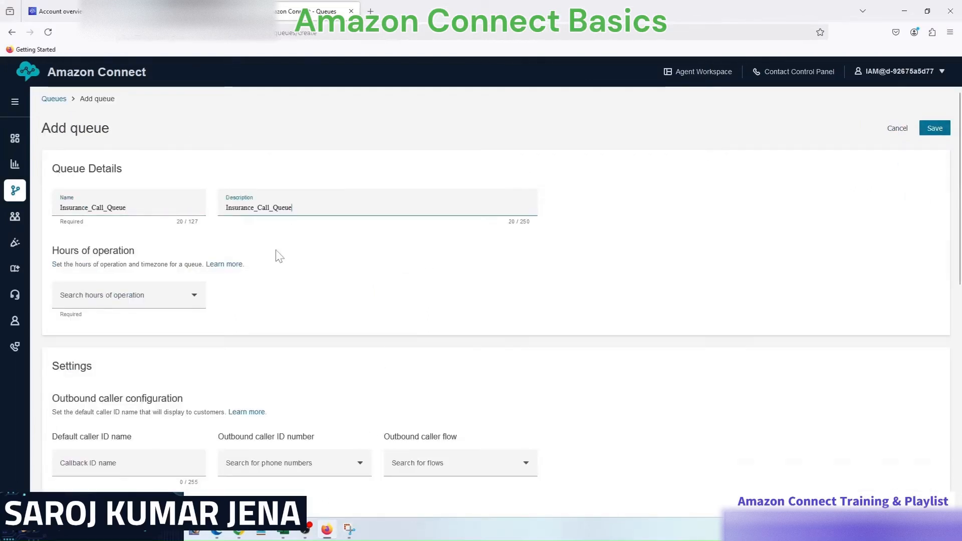
Assign the Sample_Business_Hour hours of operation to Insurance_Call_Queue
scroll(140, 215, "down", 1)
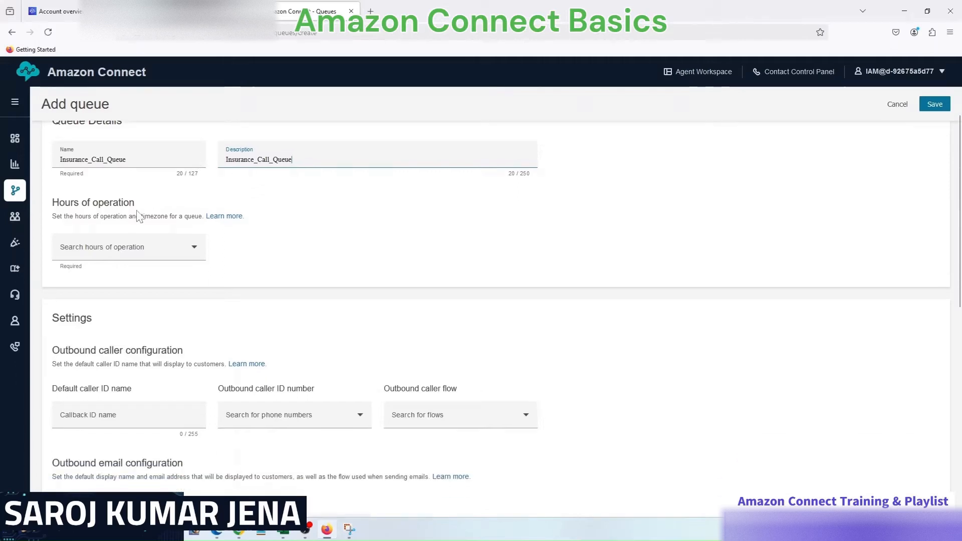
left_click(136, 249)
left_click(105, 288)
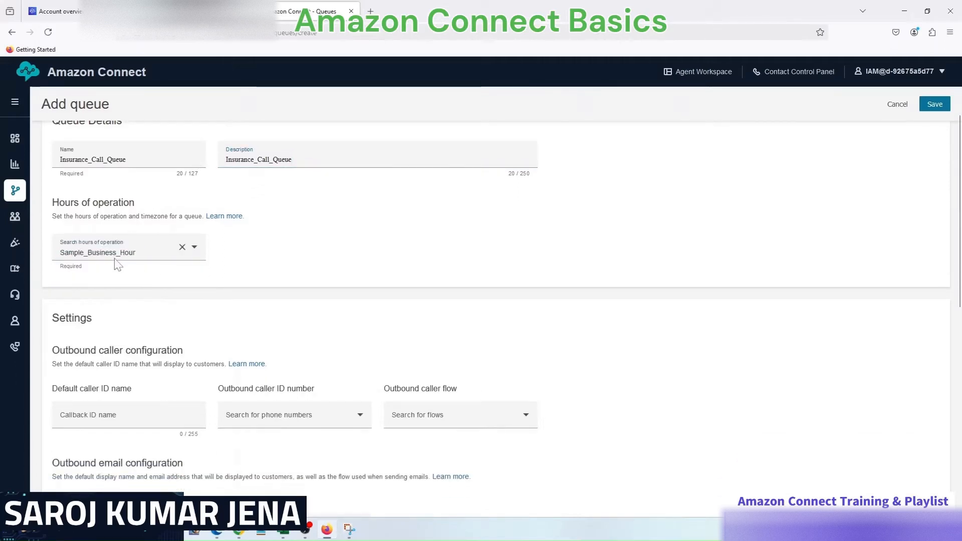
Configure Insurance_Call_Queue's outbound calls with caller ID name TG360 Training, the available phone number and the Default outbound flow
scroll(215, 285, "down", 2)
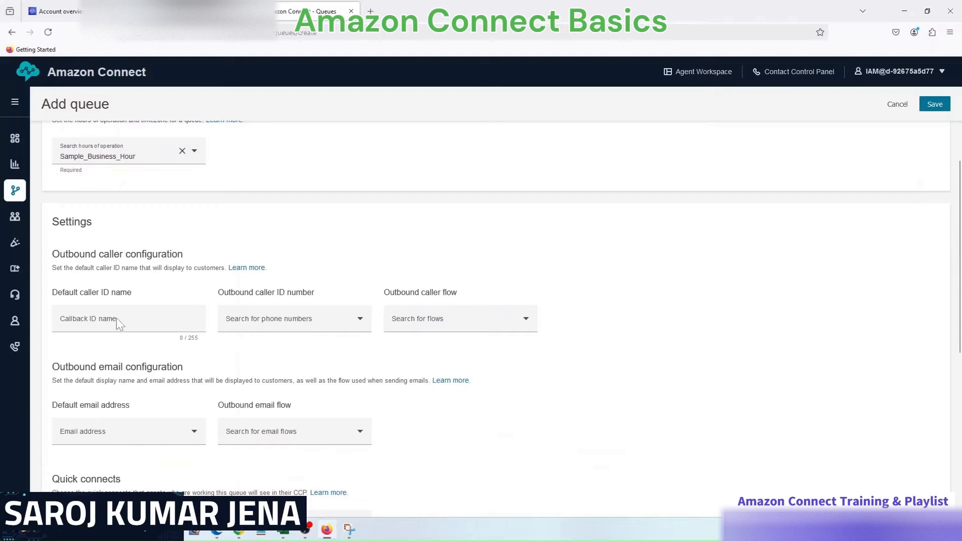
left_click(115, 326)
type("TG360 Training")
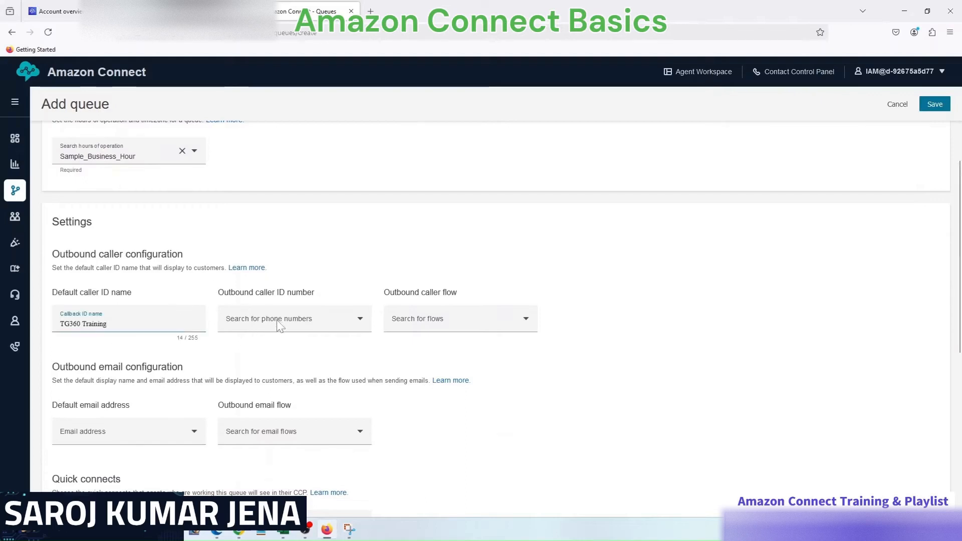
left_click(273, 320)
left_click(253, 343)
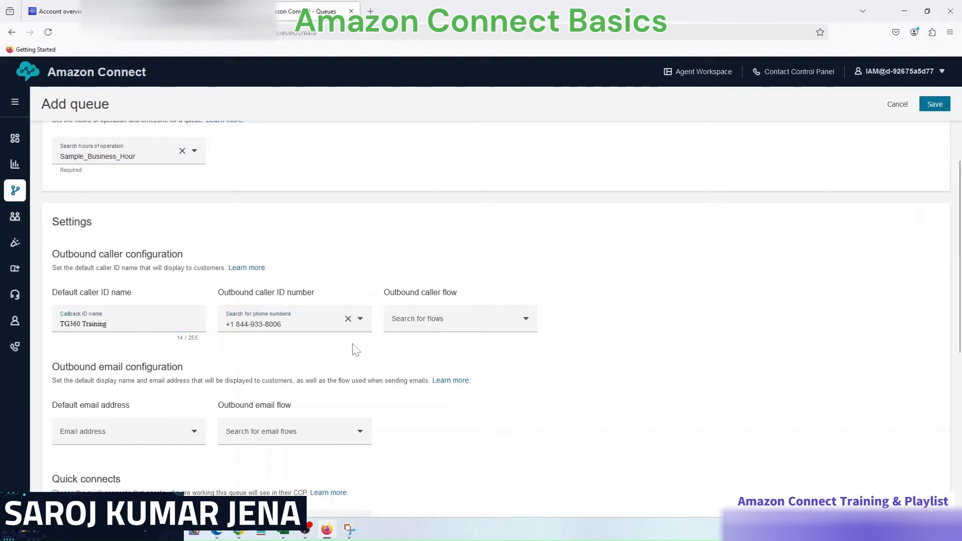
left_click(455, 323)
left_click(441, 342)
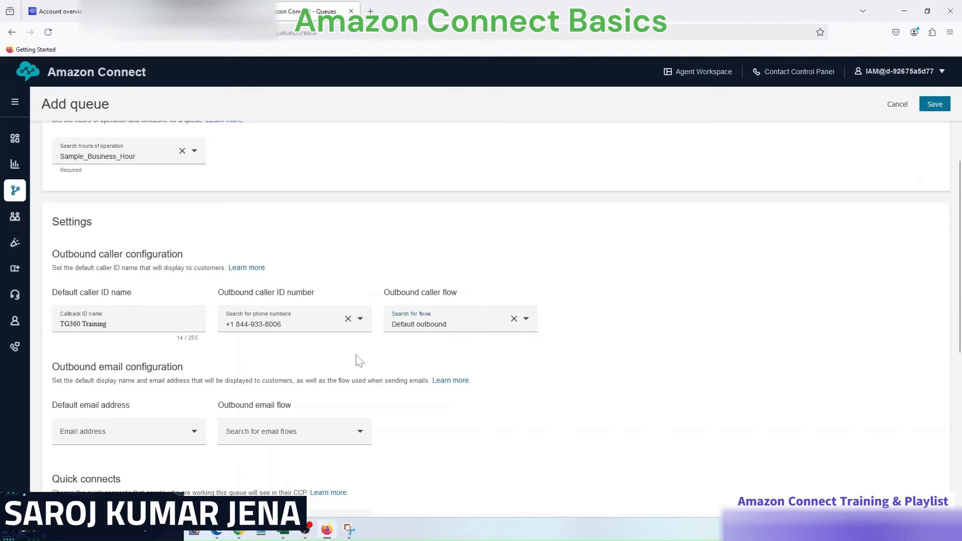
Add the Sample_Quick_Connect quick connect to Insurance_Call_Queue and save the queue
scroll(371, 356, "down", 1)
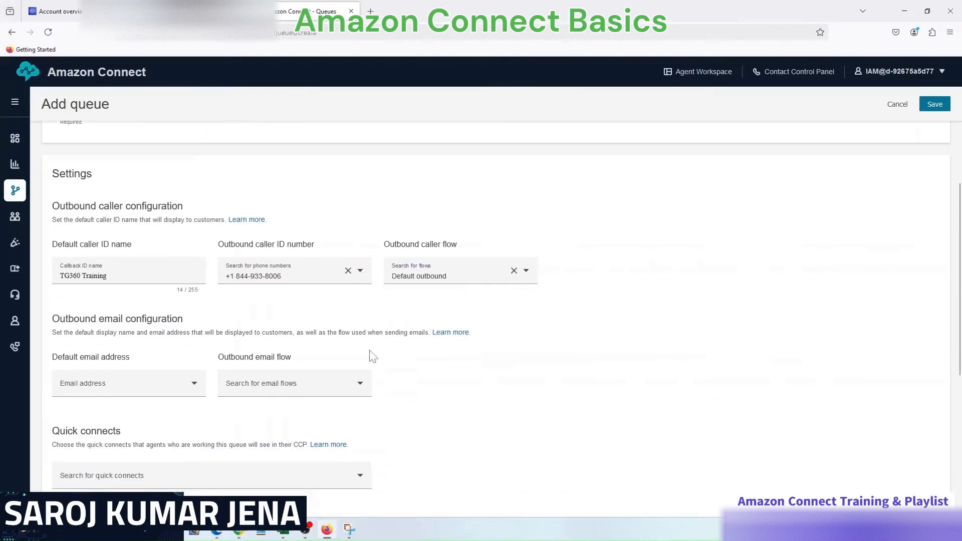
scroll(373, 356, "up", 1)
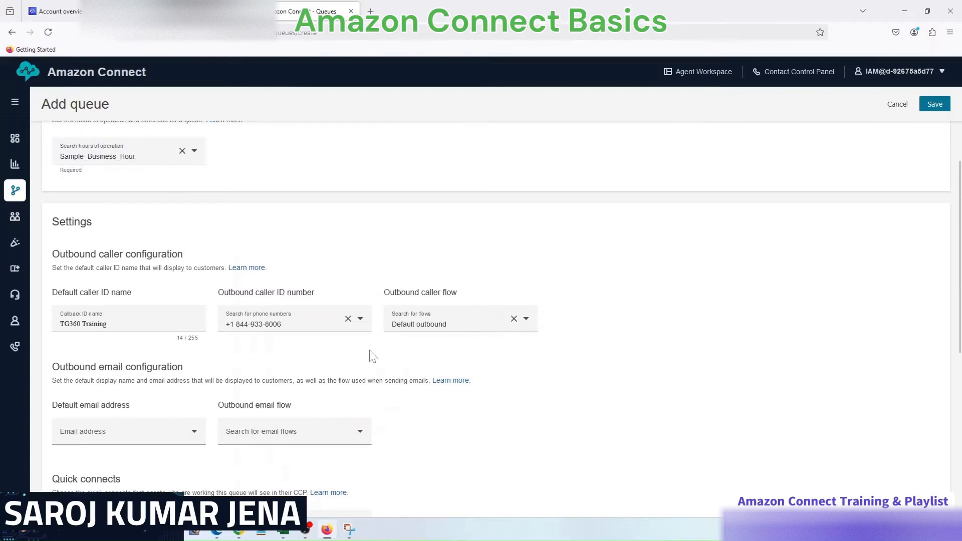
scroll(372, 353, "down", 2)
scroll(105, 370, "down", 1)
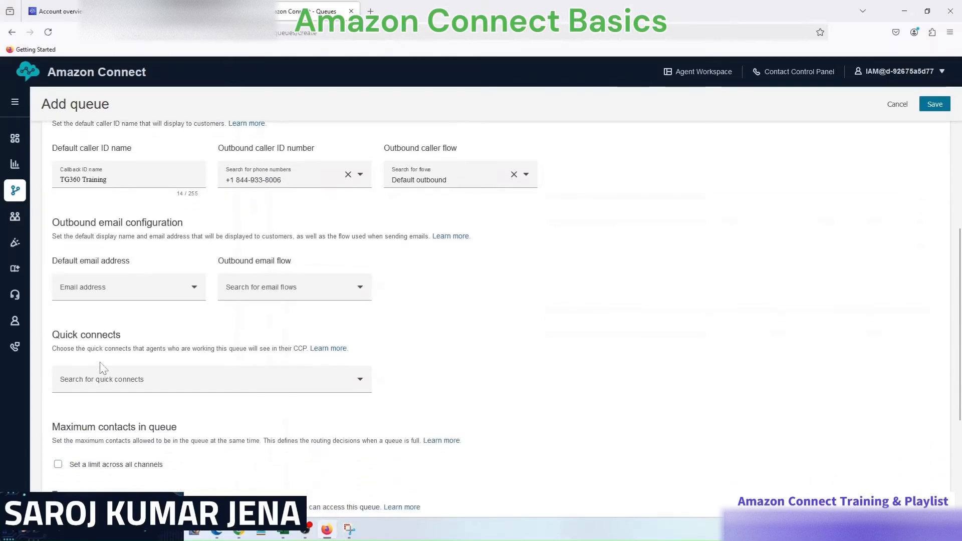
left_click(113, 388)
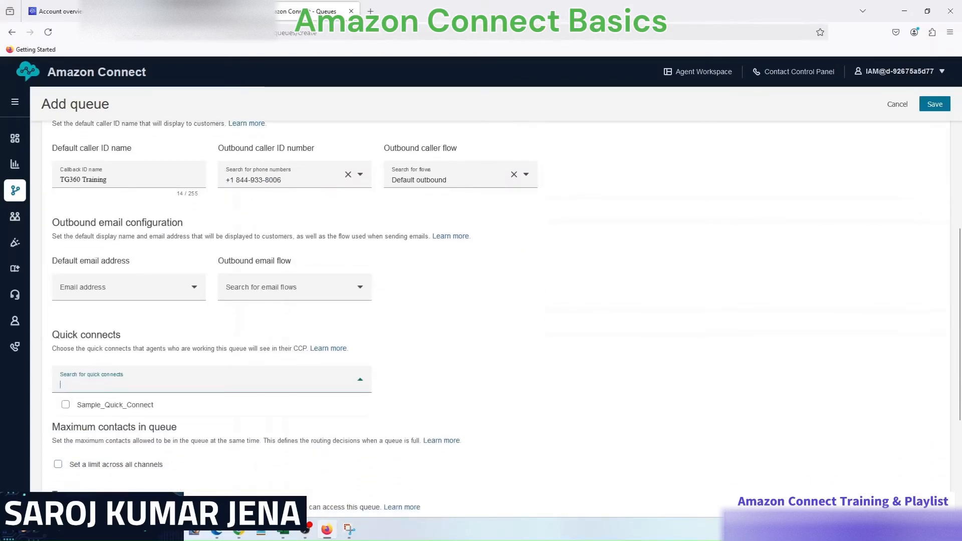
left_click(116, 405)
left_click(119, 425)
scroll(554, 311, "down", 1)
scroll(554, 312, "up", 3)
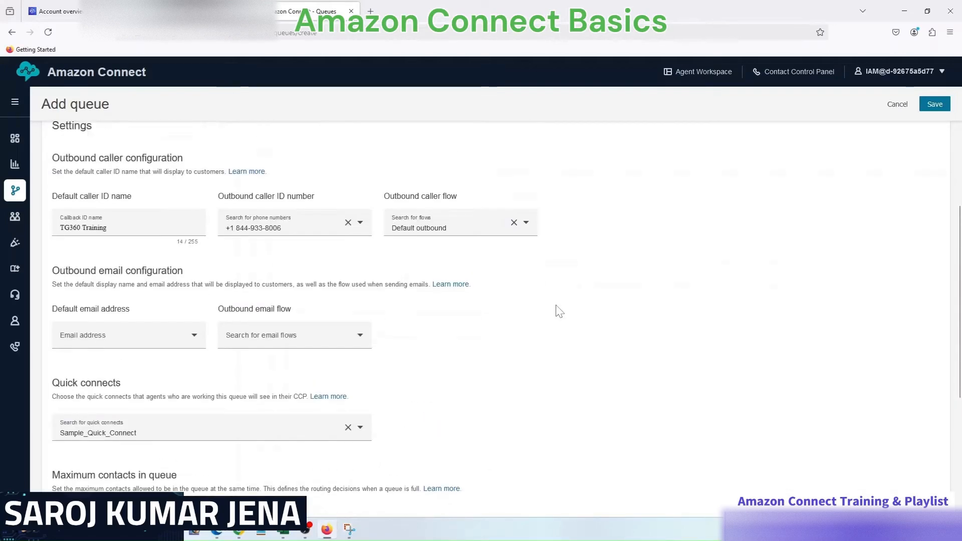
scroll(702, 267, "up", 5)
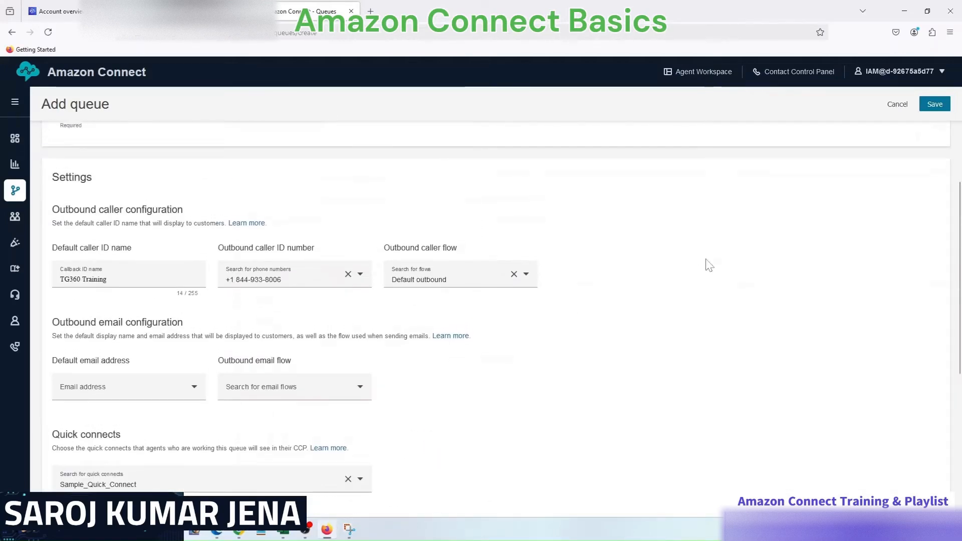
left_click(932, 131)
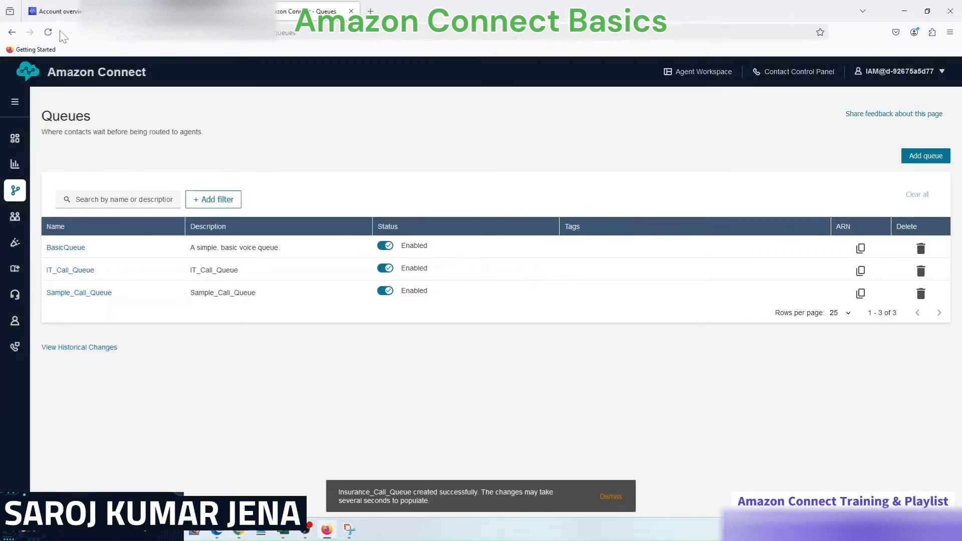
Reload the queue list and check the entries for Insurance_Call_Queue and IT_Call_Queue
left_click(47, 32)
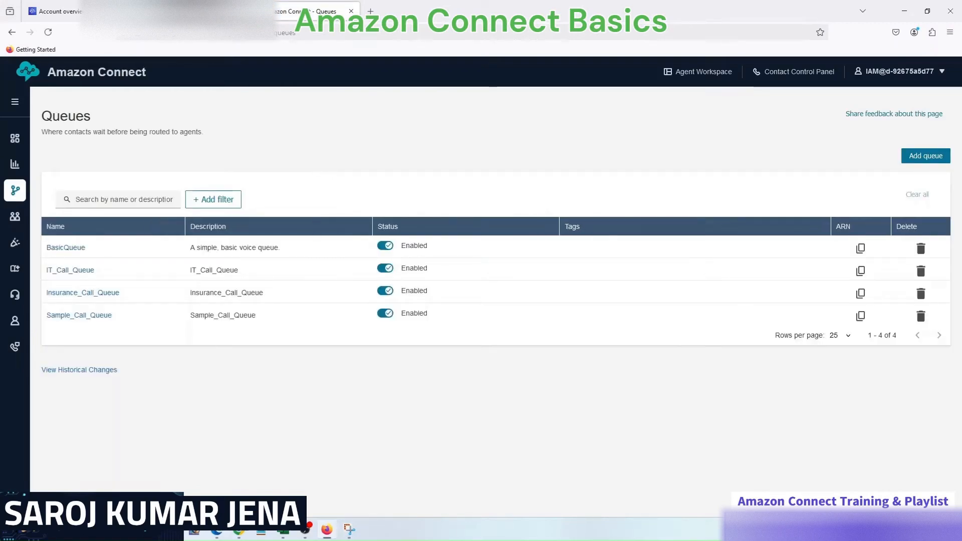
left_click_drag(126, 299, 47, 299)
left_click_drag(100, 271, 46, 271)
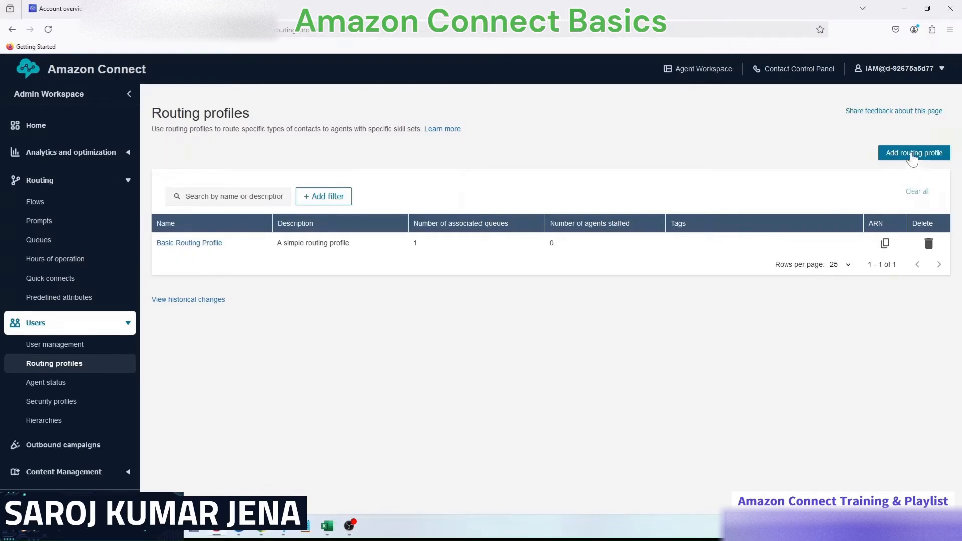
Start a new routing profile with Sample_Routing_Profile as both its name and description
left_click(887, 156)
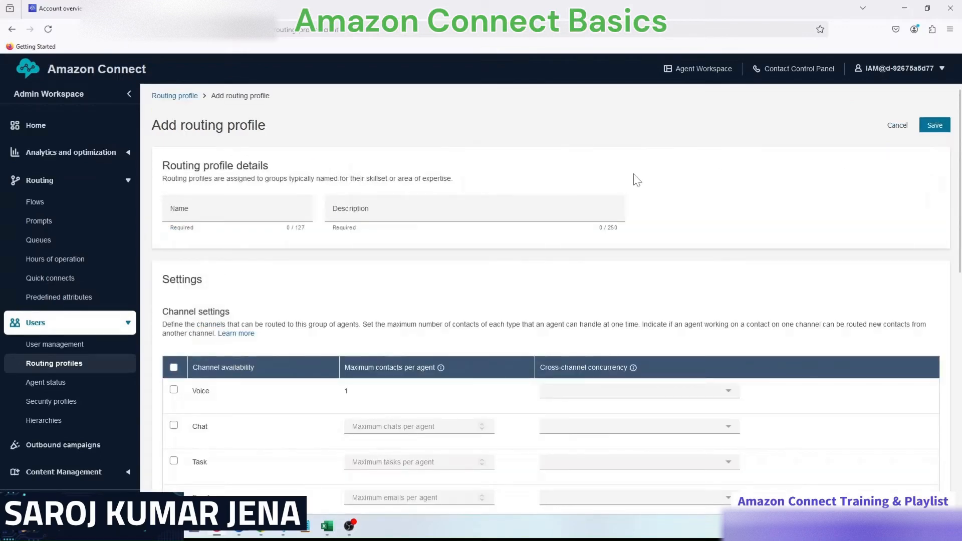
left_click(238, 209)
type("Sample_Routing_Profile")
key("Tab")
type("Sample_Routing_Profile")
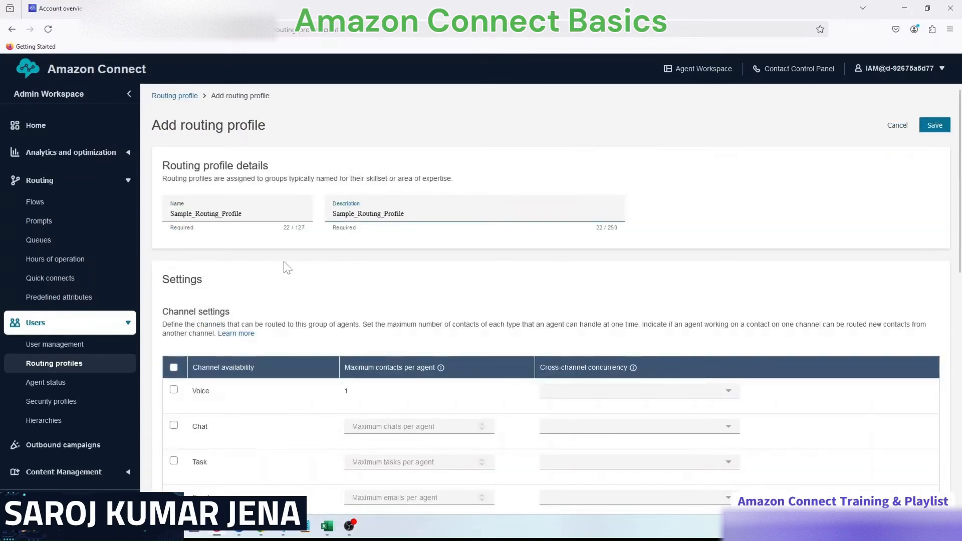
Enable the Voice channel for Sample_Routing_Profile
scroll(287, 267, "down", 1)
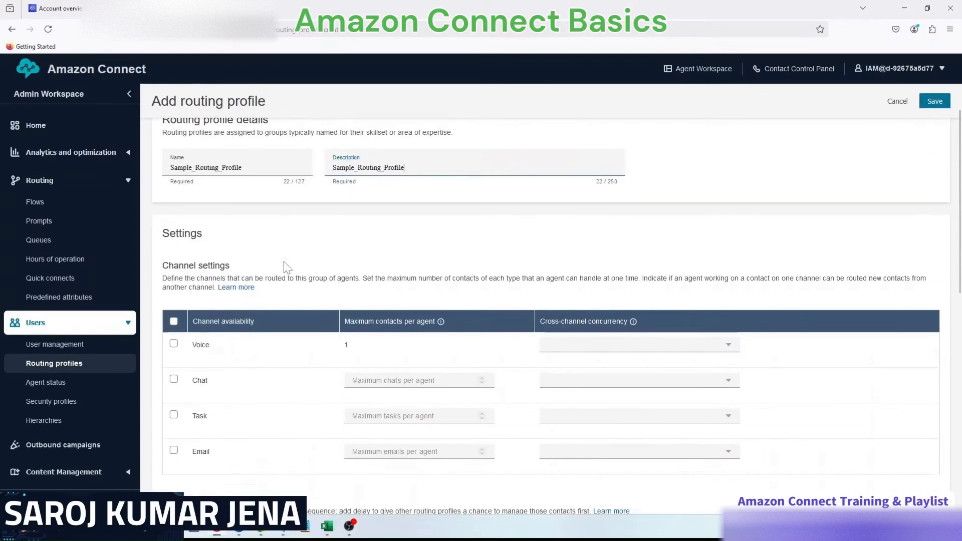
scroll(295, 250, "down", 1)
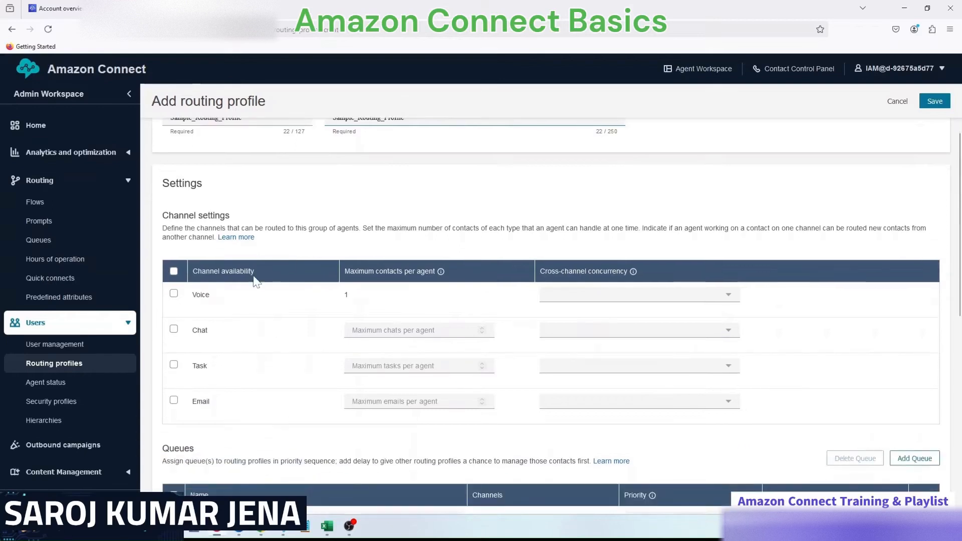
left_click(173, 296)
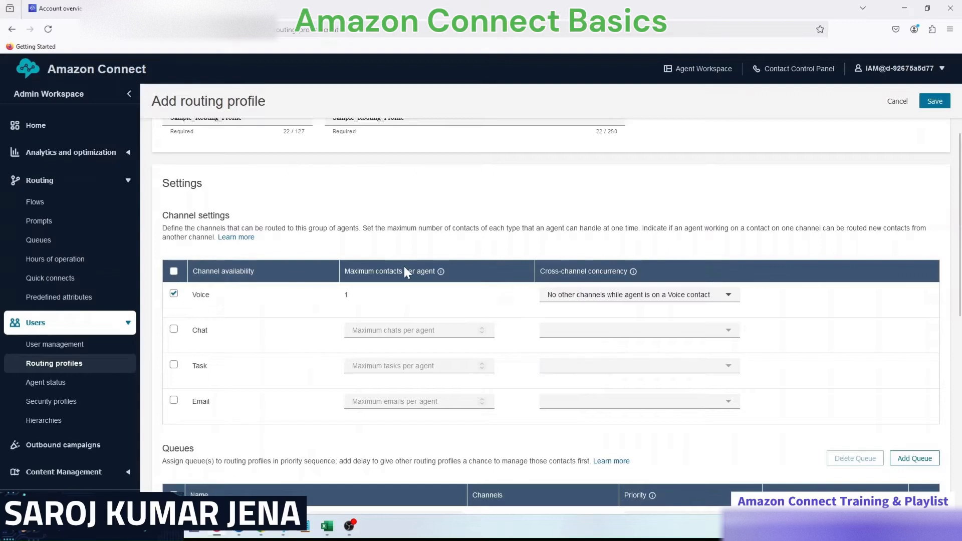
Assign IT_Call_Queue and Insurance_Call_Queue to the routing profile as its two queues
scroll(261, 283, "down", 2)
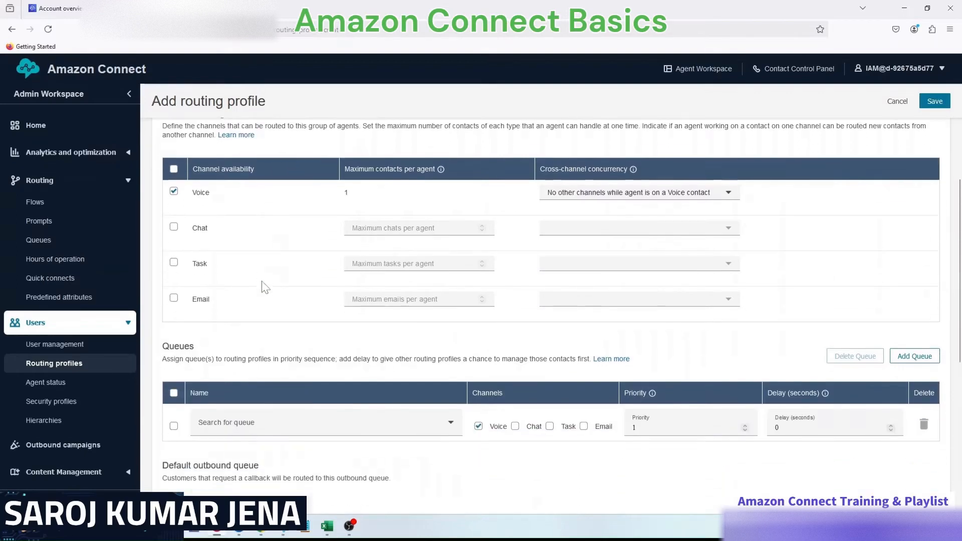
scroll(262, 283, "down", 3)
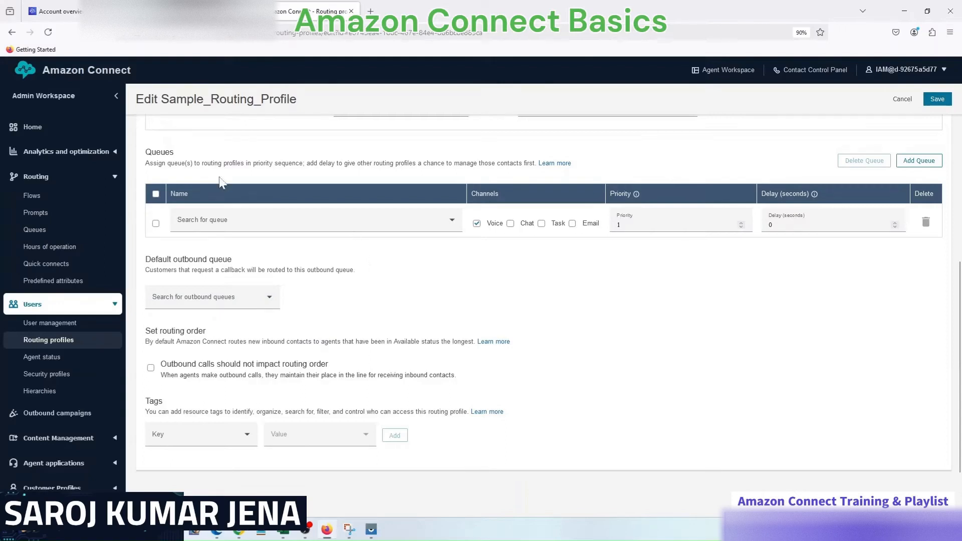
left_click(196, 220)
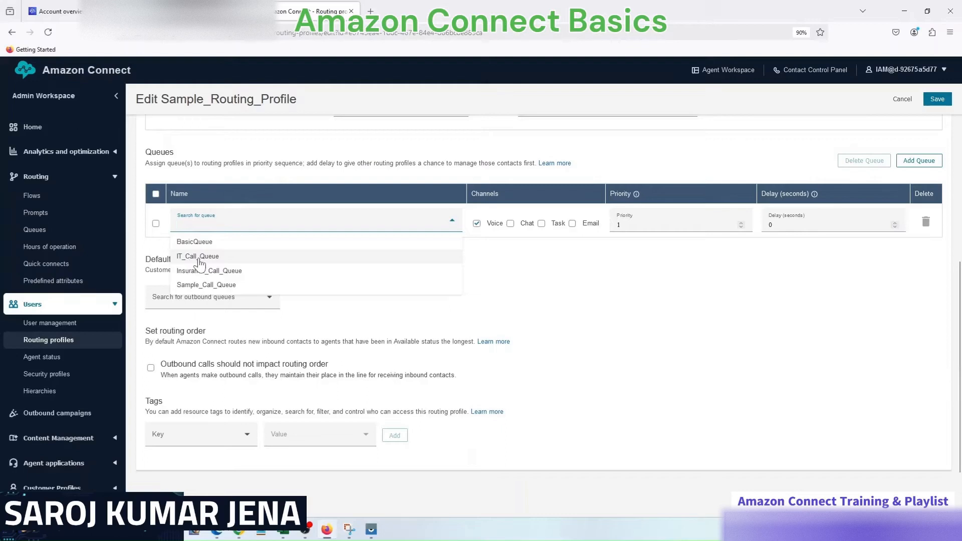
left_click(201, 258)
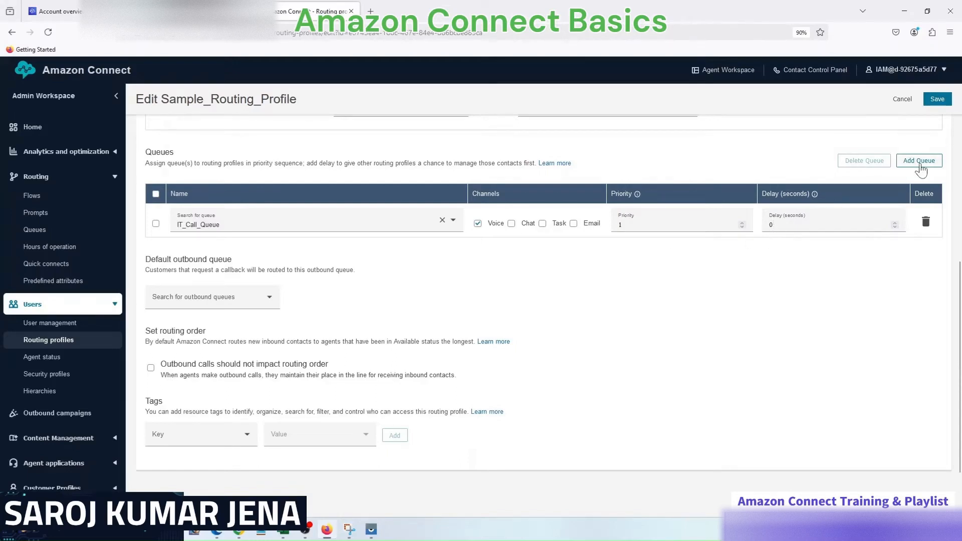
left_click(919, 161)
left_click(284, 260)
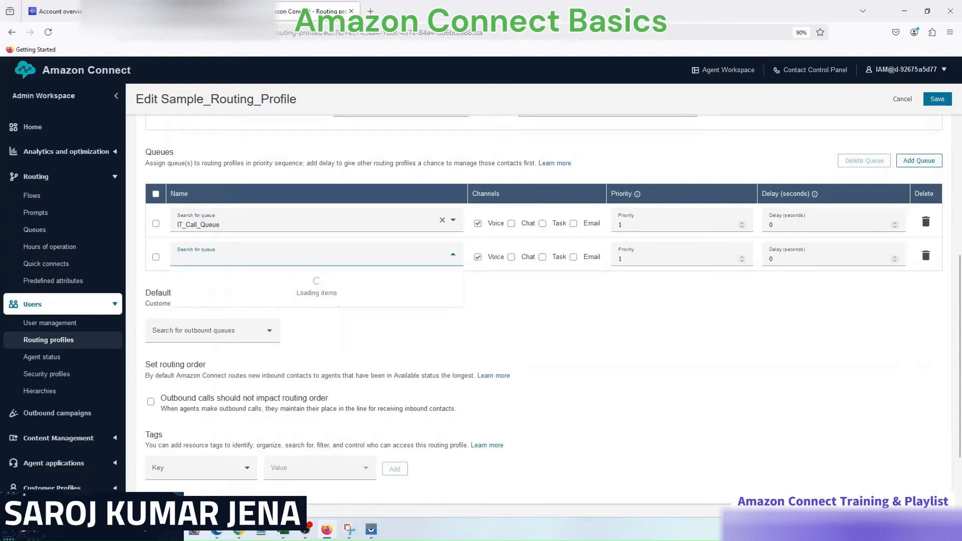
left_click(214, 305)
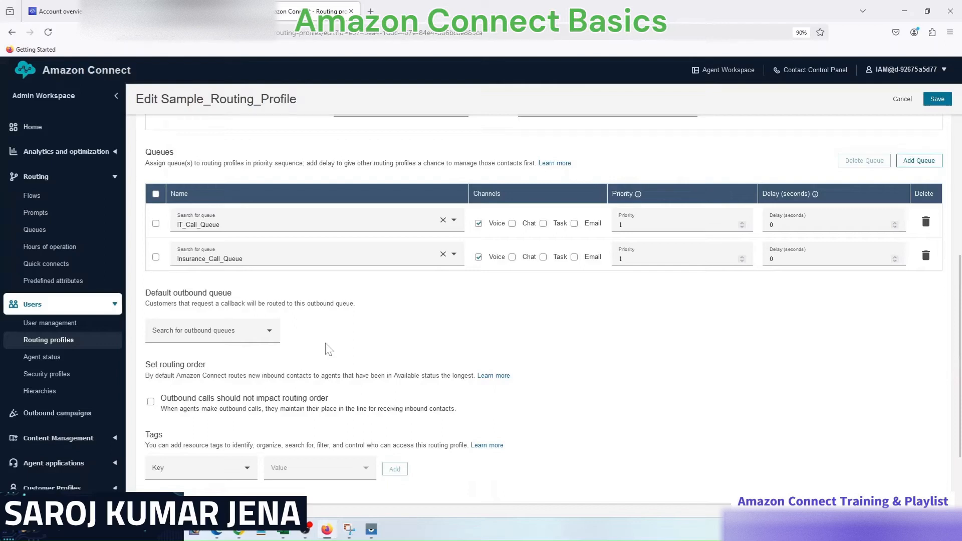
Set the routing profile's default outbound queue to Sample_Call_Queue and save the profile
left_click(231, 335)
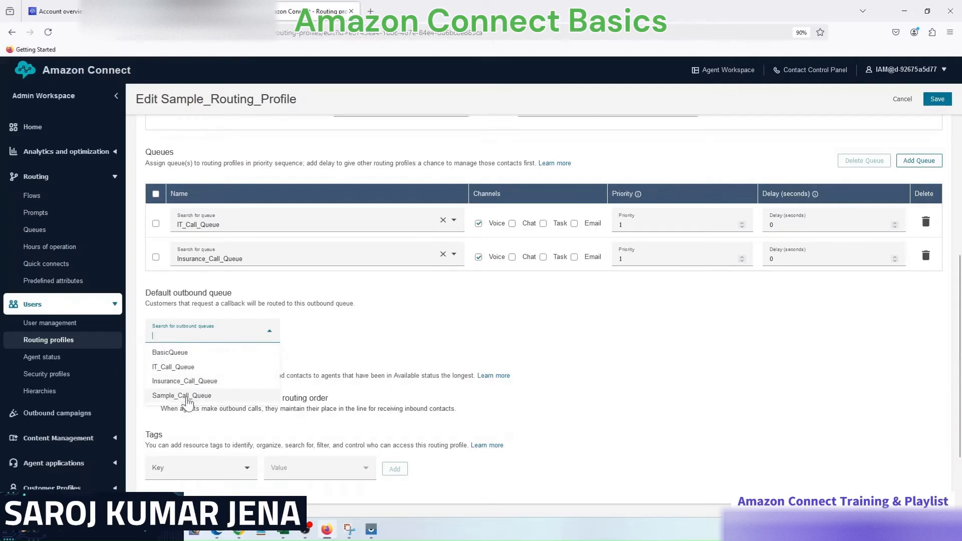
left_click(199, 396)
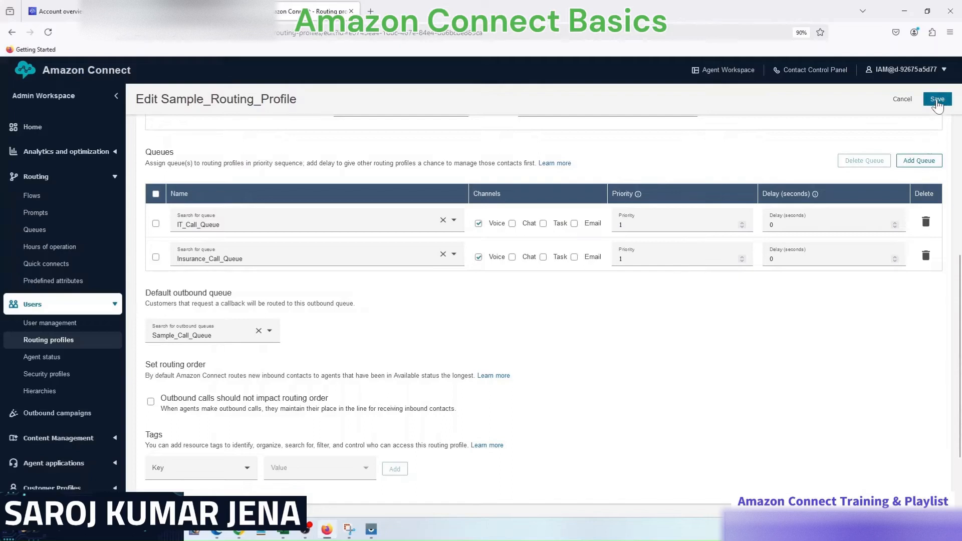
left_click(936, 99)
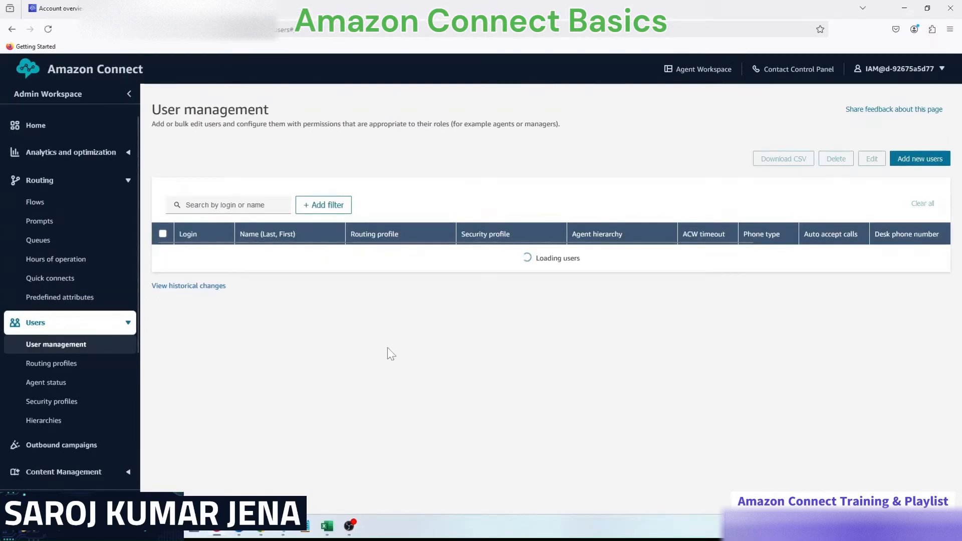
Start a new user for the Sample_Agent login and assign the Agent security profile
left_click(927, 159)
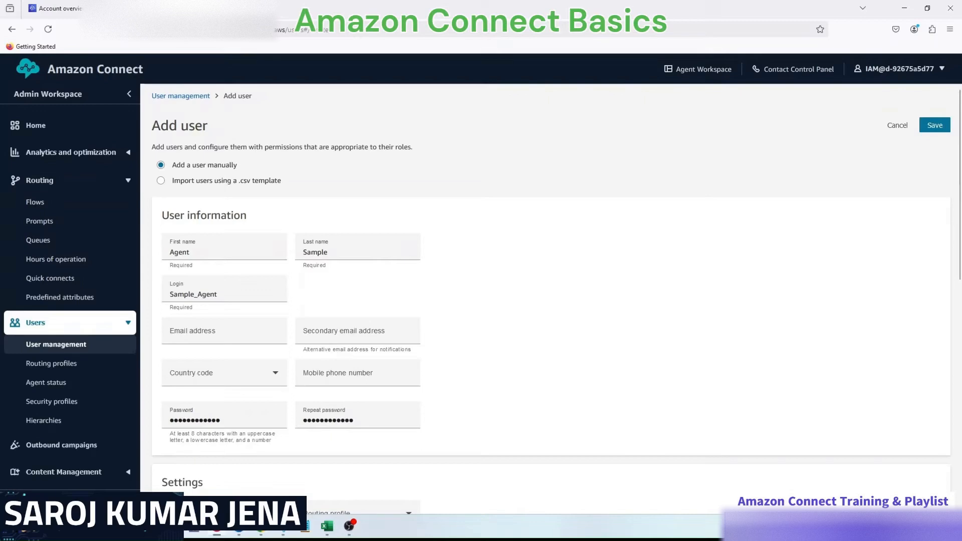
scroll(466, 289, "down", 3)
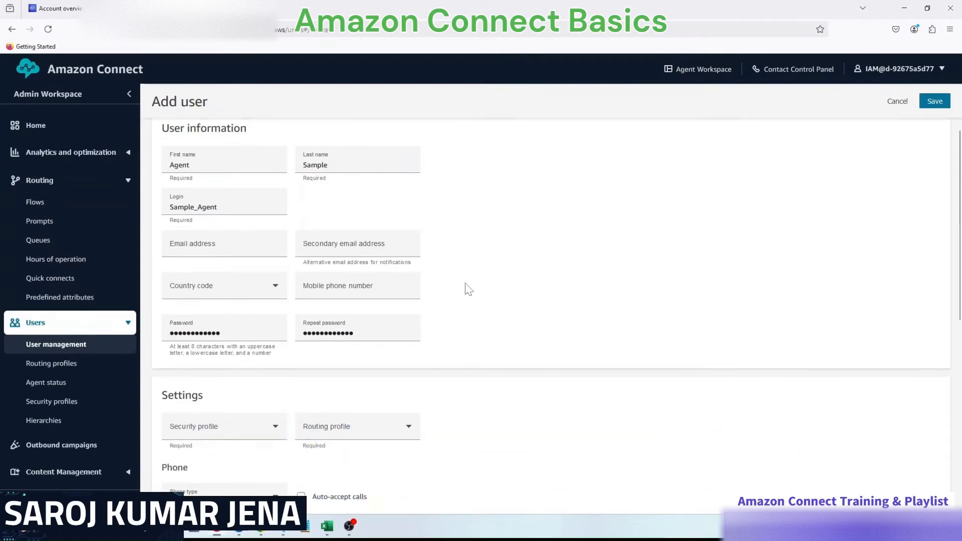
scroll(467, 289, "down", 3)
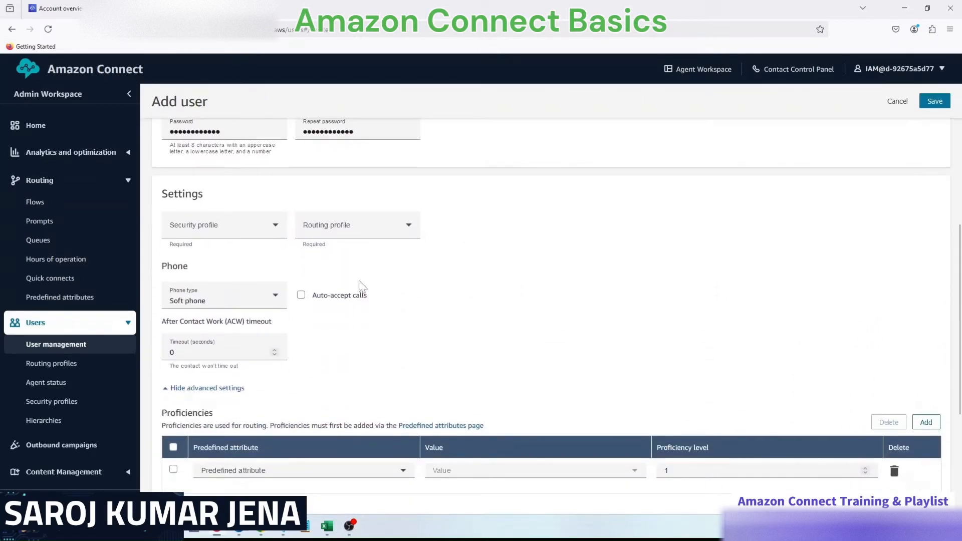
left_click(215, 233)
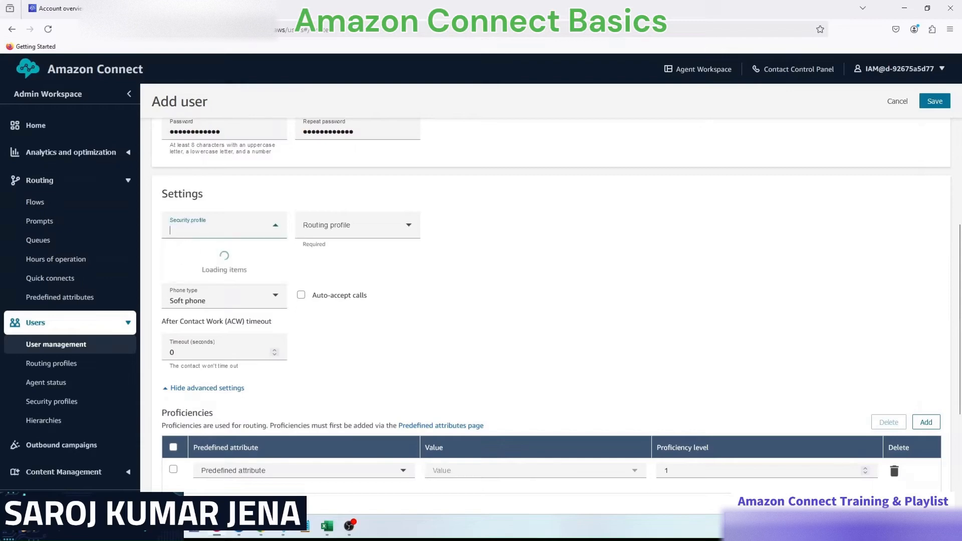
left_click(198, 270)
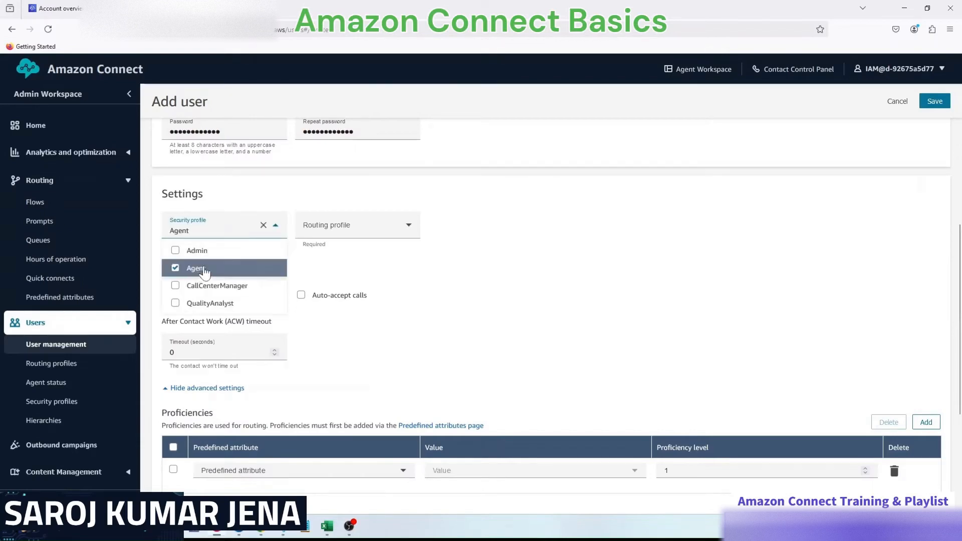
left_click(370, 261)
Assign Sample_Routing_Profile to the new user and save the user
left_click(334, 227)
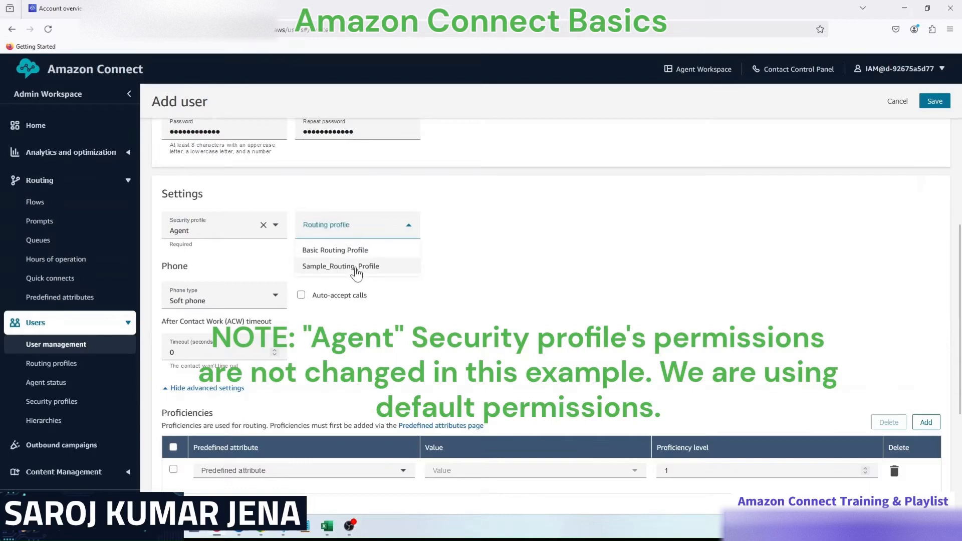
left_click(357, 271)
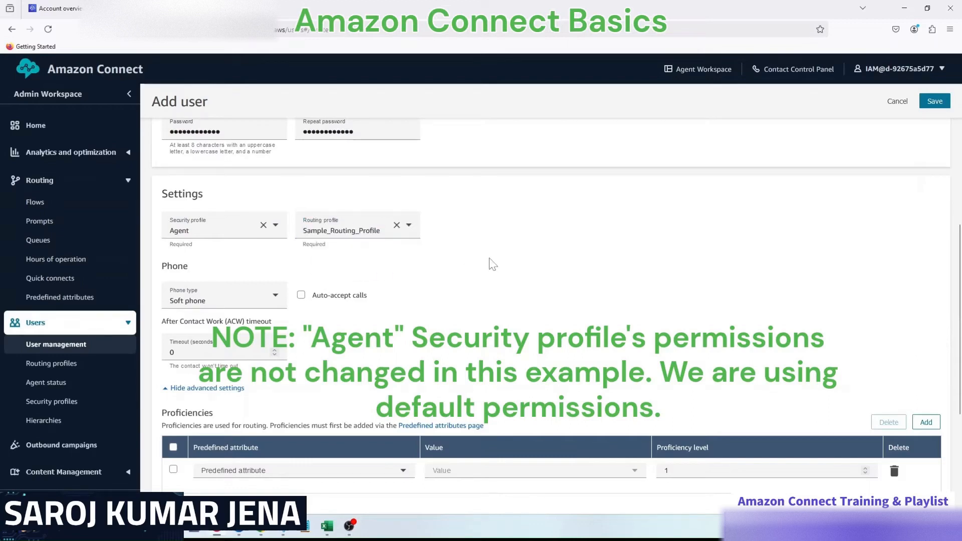
scroll(492, 265, "down", 4)
scroll(470, 294, "up", 10)
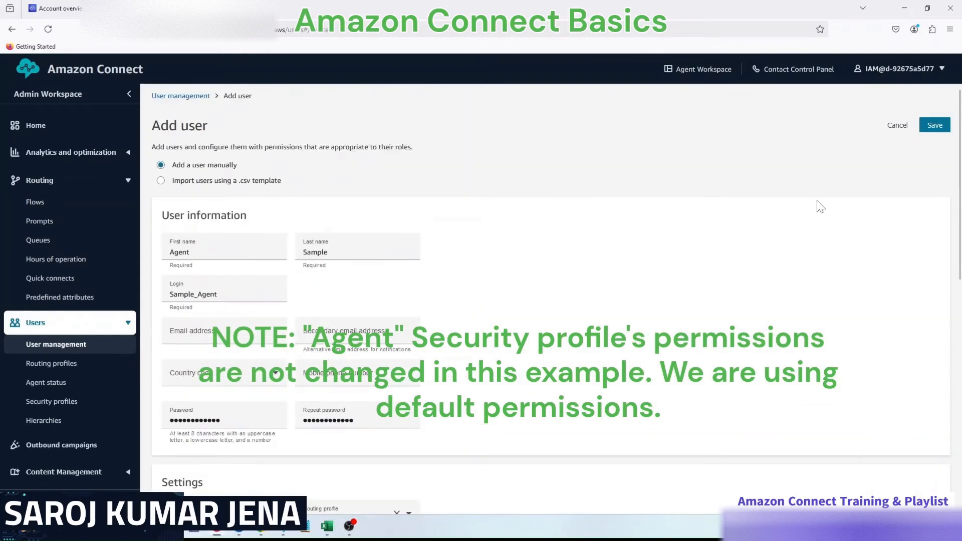
left_click(935, 129)
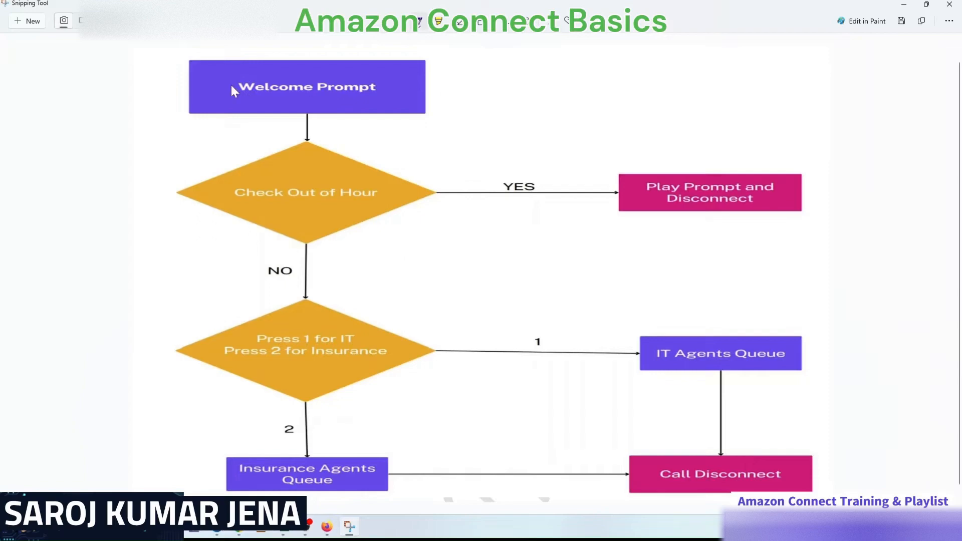
Mark the Welcome Prompt box on the call flow diagram with a check mark and switch back to the Amazon Connect flow editor
left_click_drag(435, 85, 468, 75)
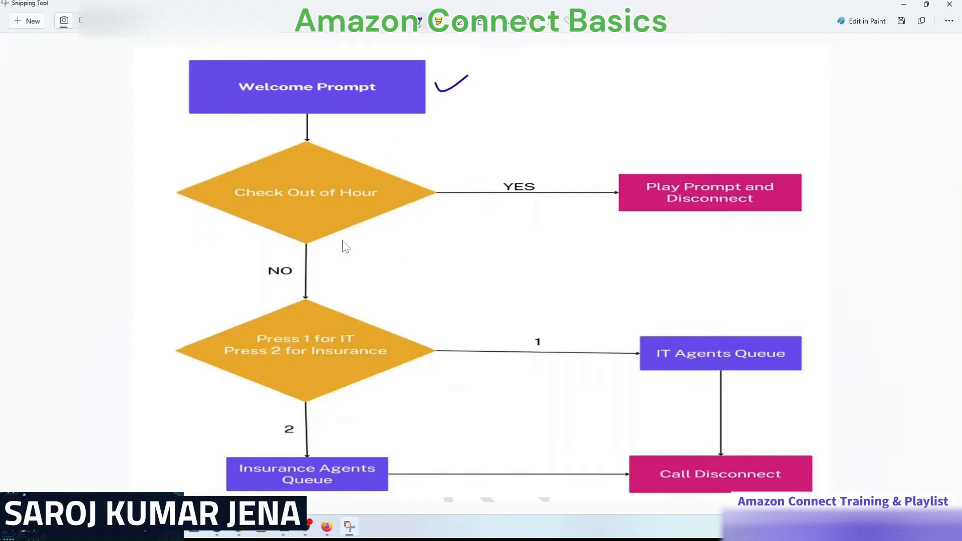
left_click(326, 526)
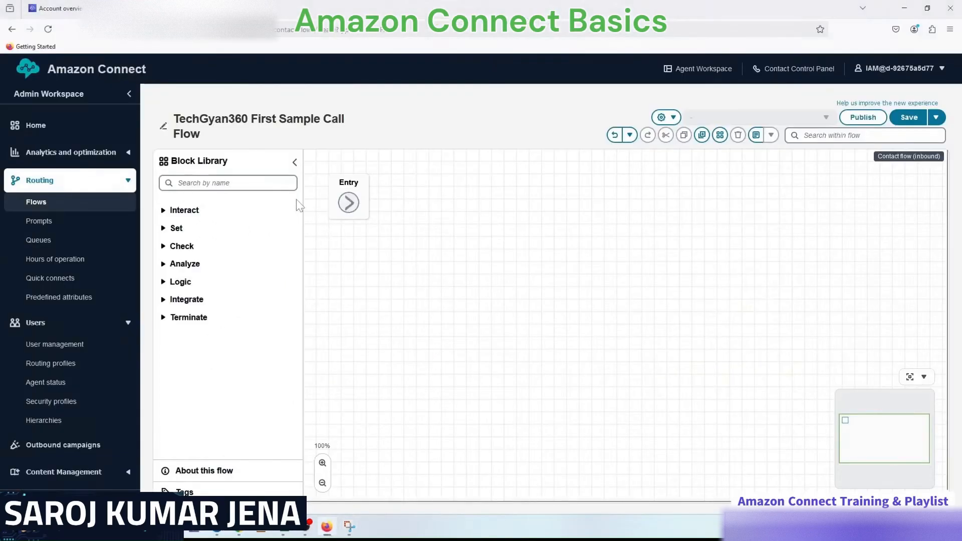
Add a Play prompt block to the TechGyan360 First Sample Call Flow and connect the Entry block to it
left_click(221, 182)
type("prompt")
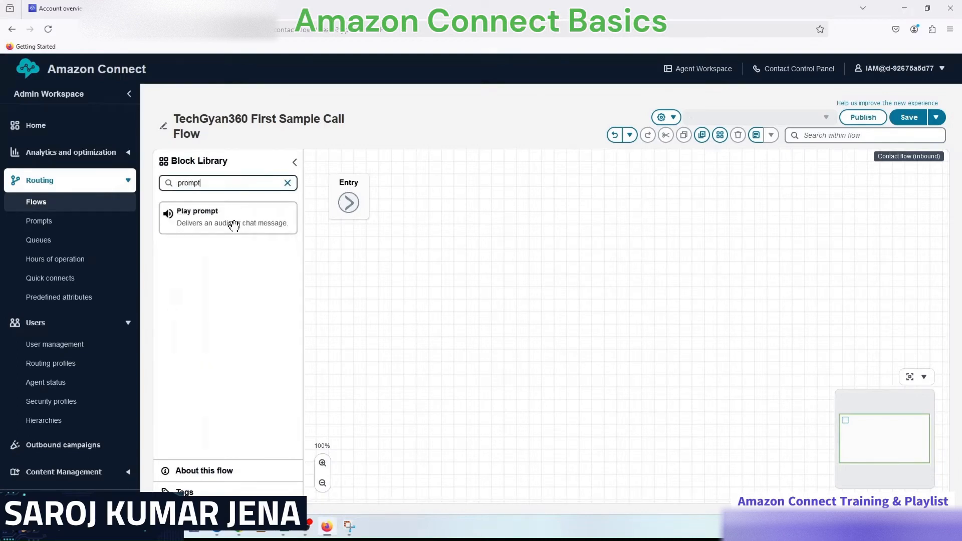
left_click_drag(234, 225, 471, 209)
left_click_drag(349, 205, 433, 235)
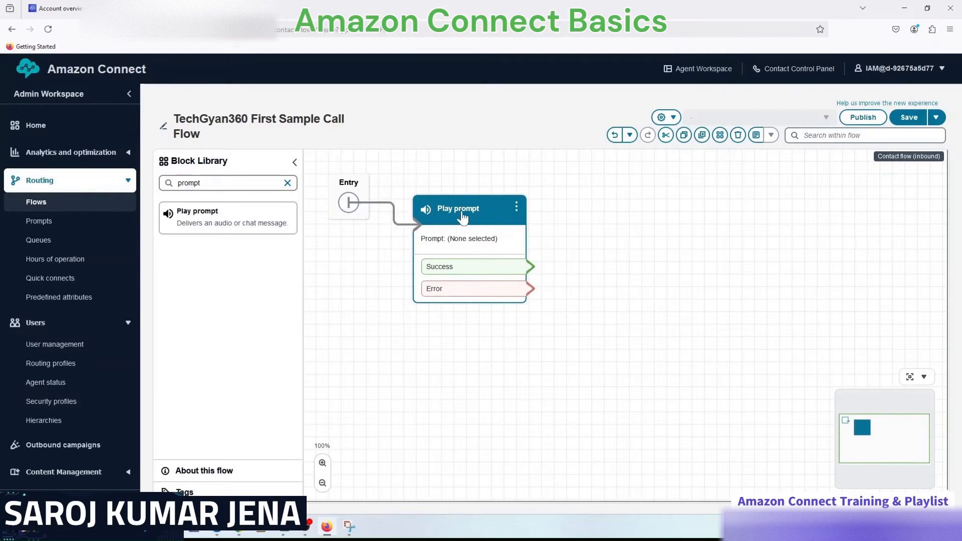
Switch to Excel, copy the welcome text "Welcome to Tech Gyaan 360 Training Academy" and return to the Amazon Connect flow
left_click(283, 531)
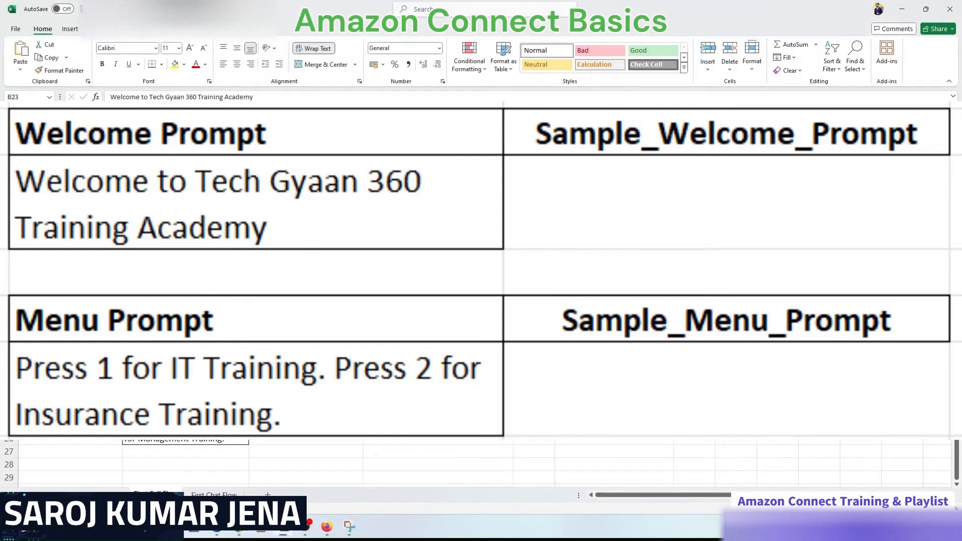
left_click_drag(256, 97, 109, 97)
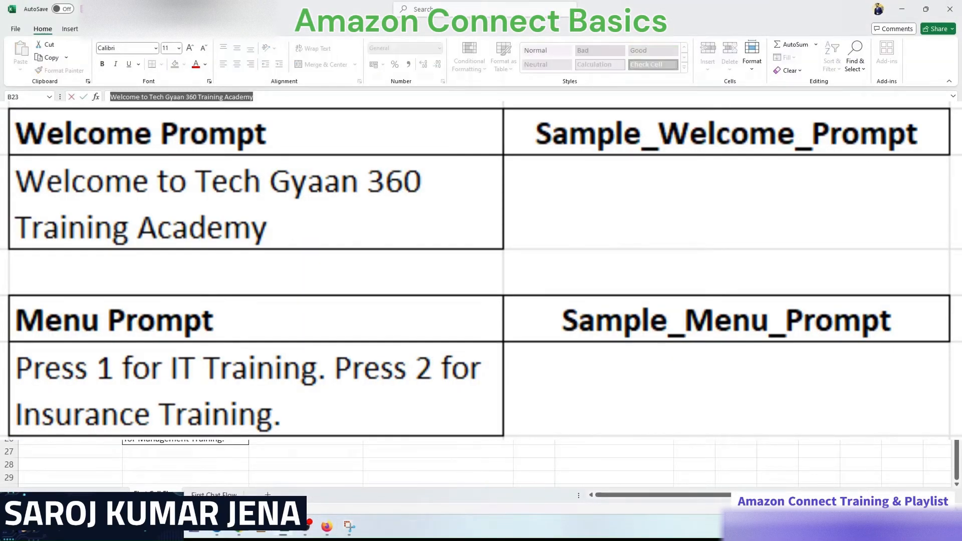
key("ctrl+c")
key("alt+Tab")
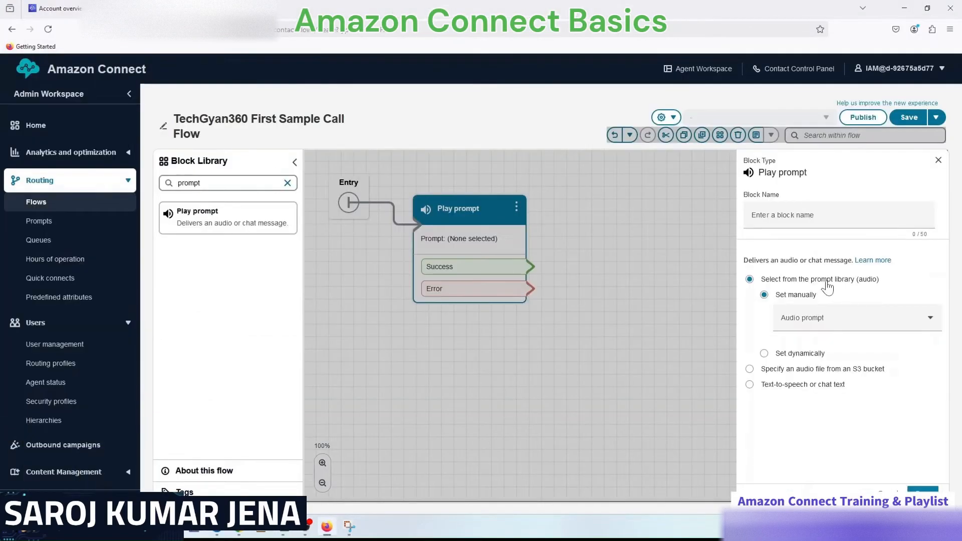
Name the Play prompt block Sample_Welcome_Prompt, set its text-to-speech message to "Welcome to Tech Gyaan 360 Training Academy" and save it
key("ctrl+v")
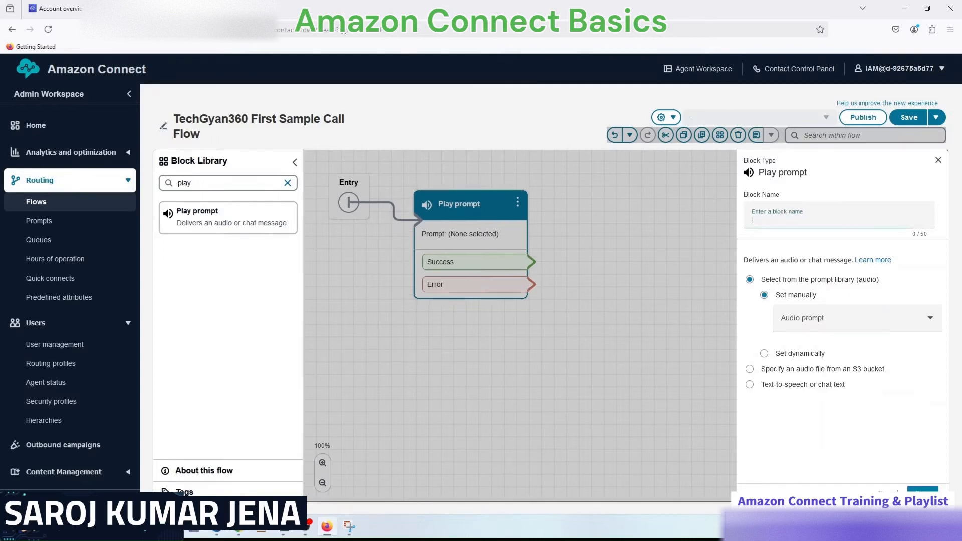
left_click(790, 229)
key("ctrl+v")
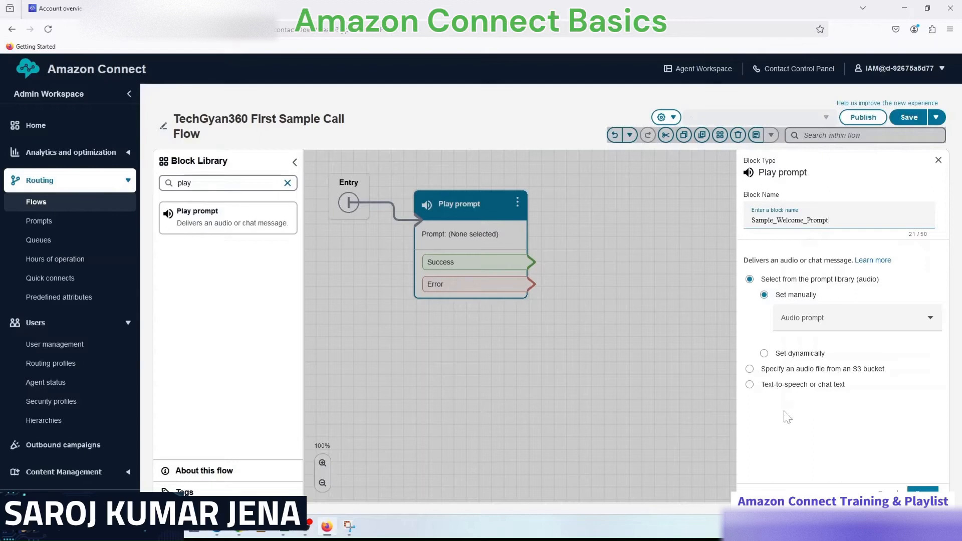
left_click(782, 385)
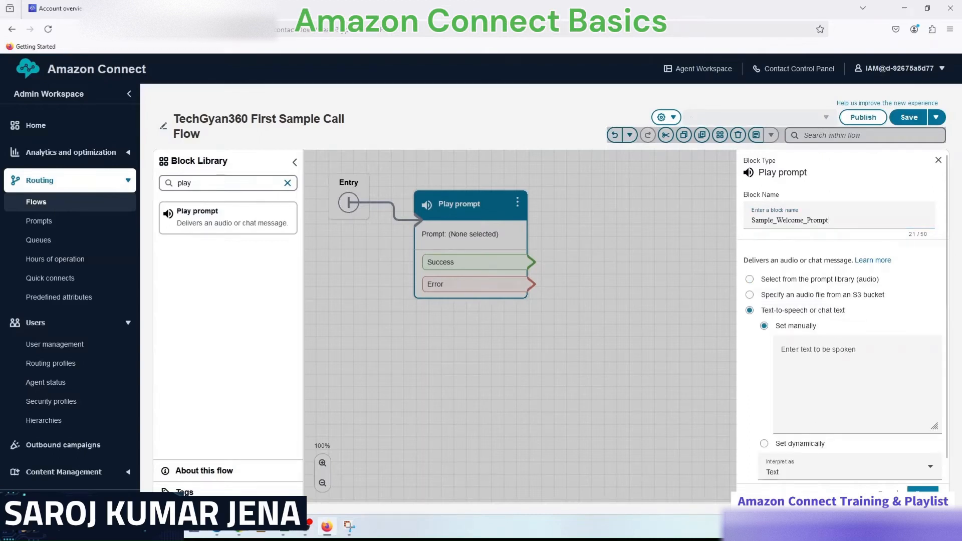
key("ctrl+v")
scroll(796, 472, "down", 1)
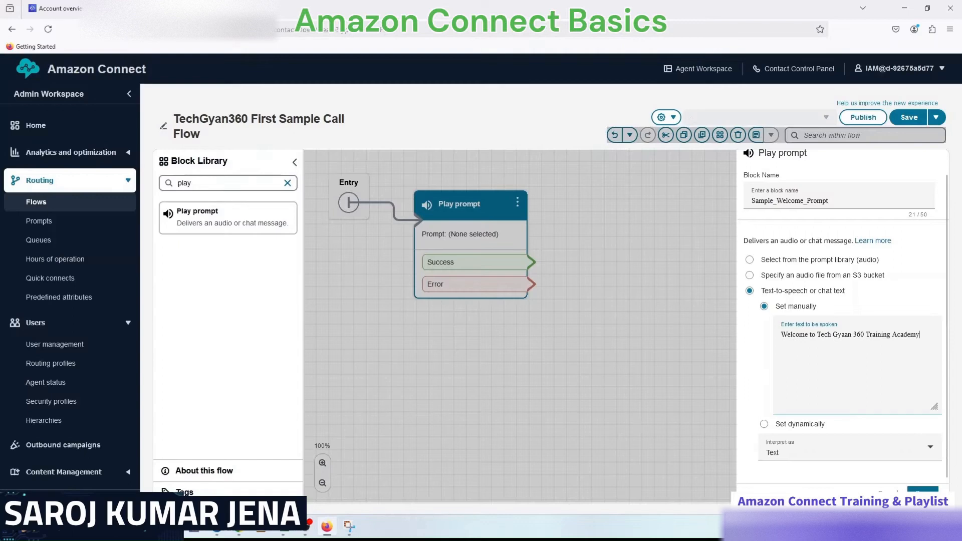
left_click(921, 490)
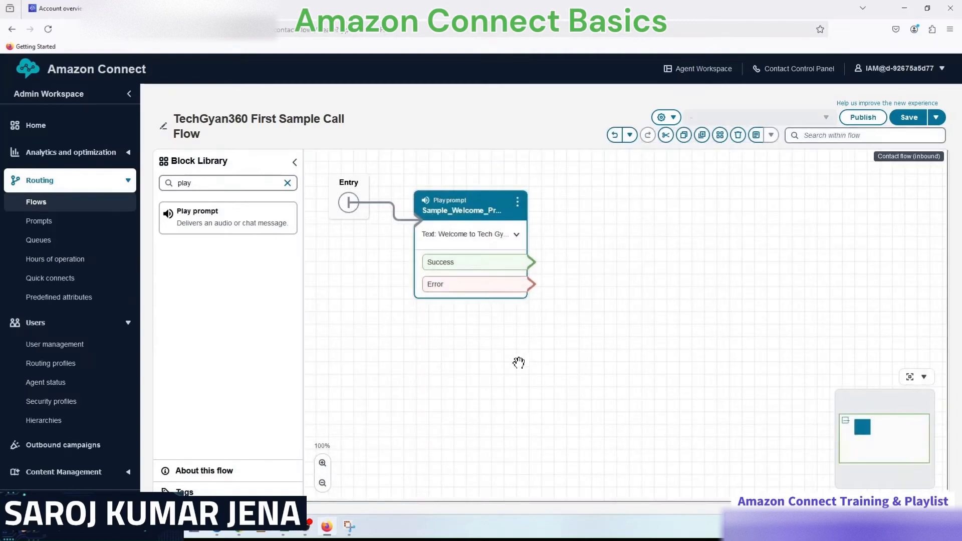
Switch to Snipping Tool, mark the Check Out of Hour diamond with a check mark and return to the Amazon Connect flow editor
left_click(353, 531)
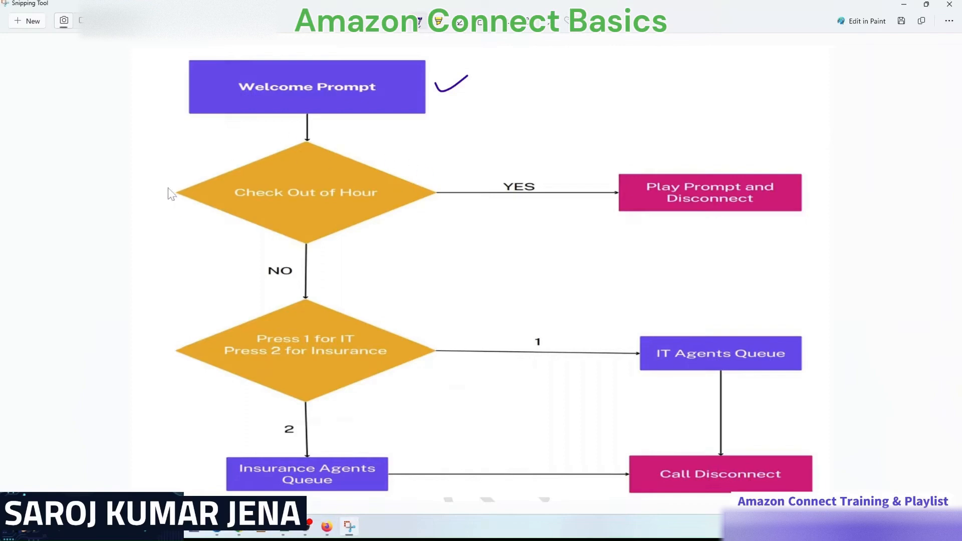
mouse_move(157, 180)
left_mouse_down()
mouse_move(168, 188)
mouse_move(205, 168)
left_mouse_up()
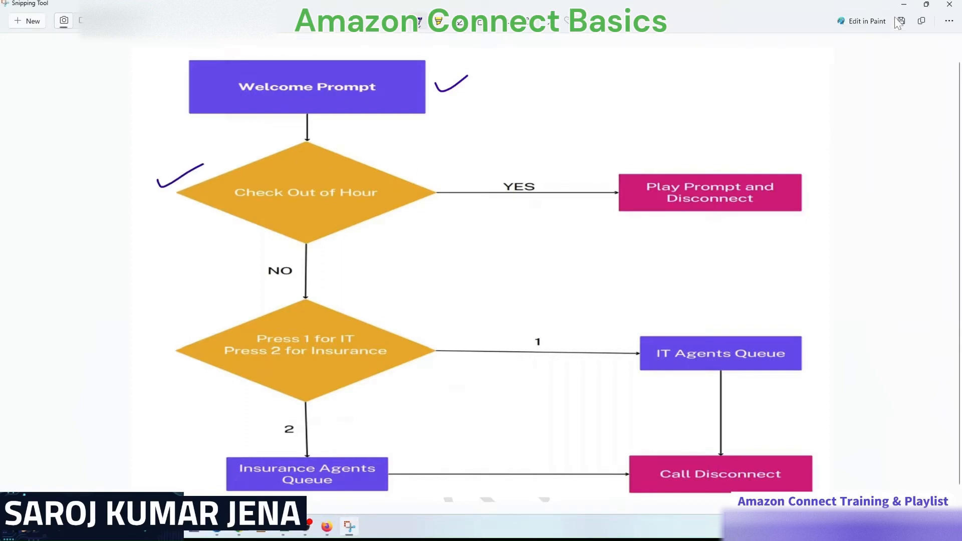
left_click(904, 4)
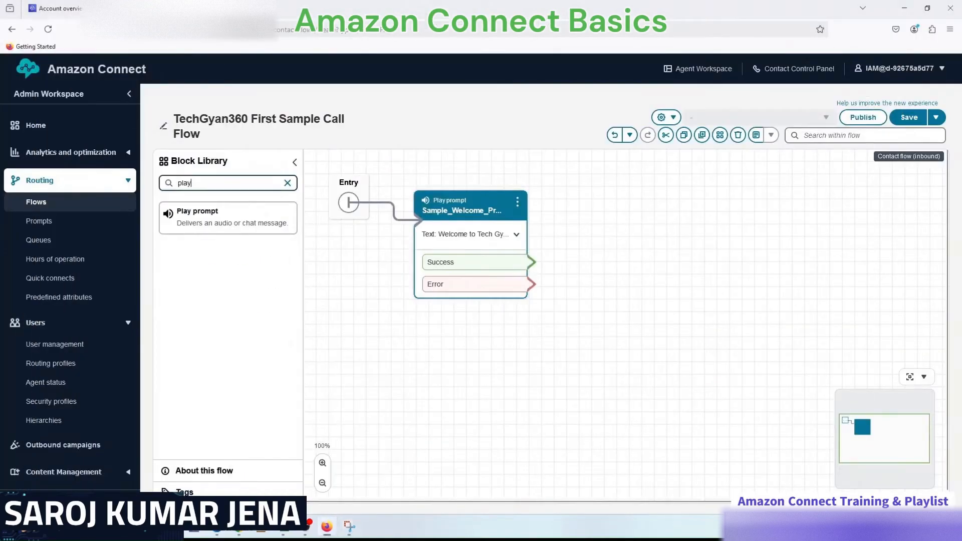
Add a Check hours of operation block beside the welcome prompt and connect the prompt's Success and Error branches to it
key("ctrl+a")
type("hour")
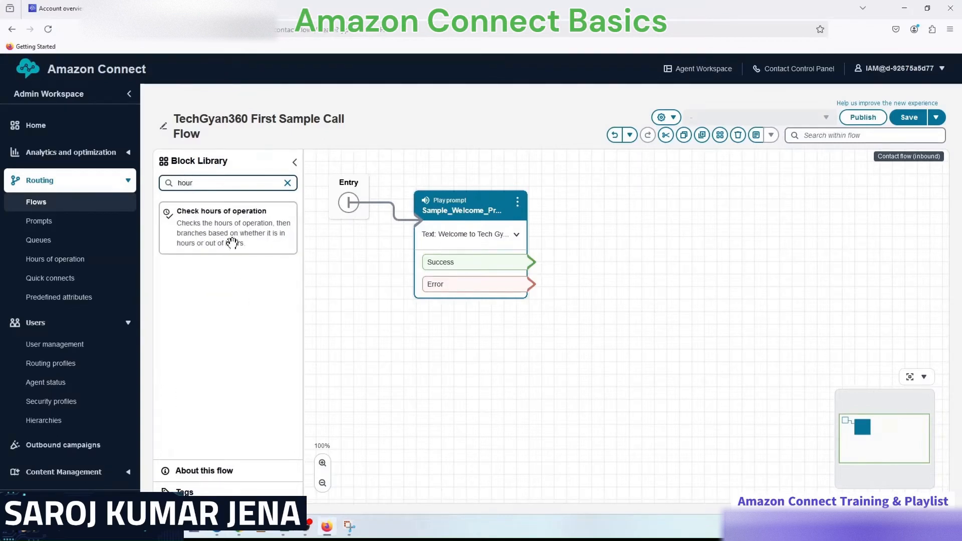
left_click_drag(205, 228, 611, 235)
left_click_drag(625, 203, 648, 200)
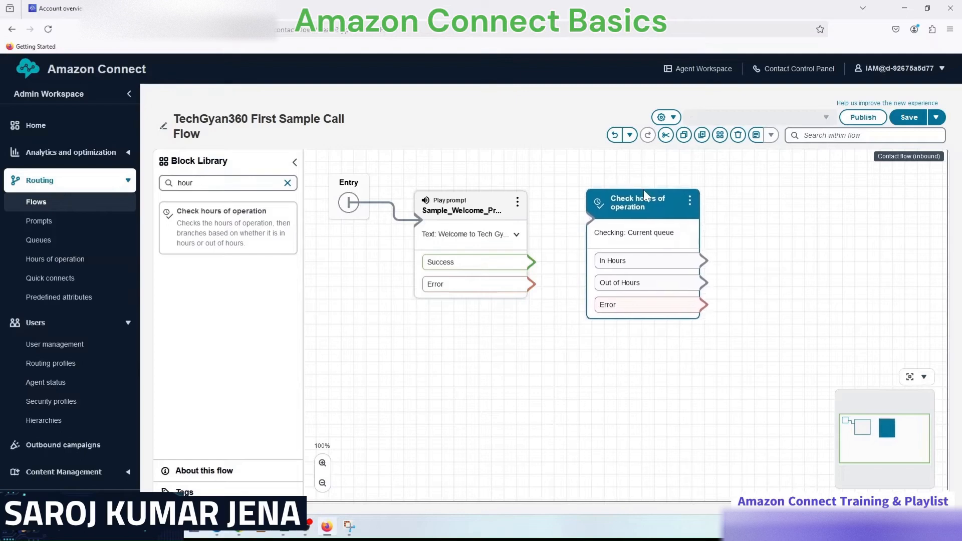
left_click_drag(532, 262, 589, 246)
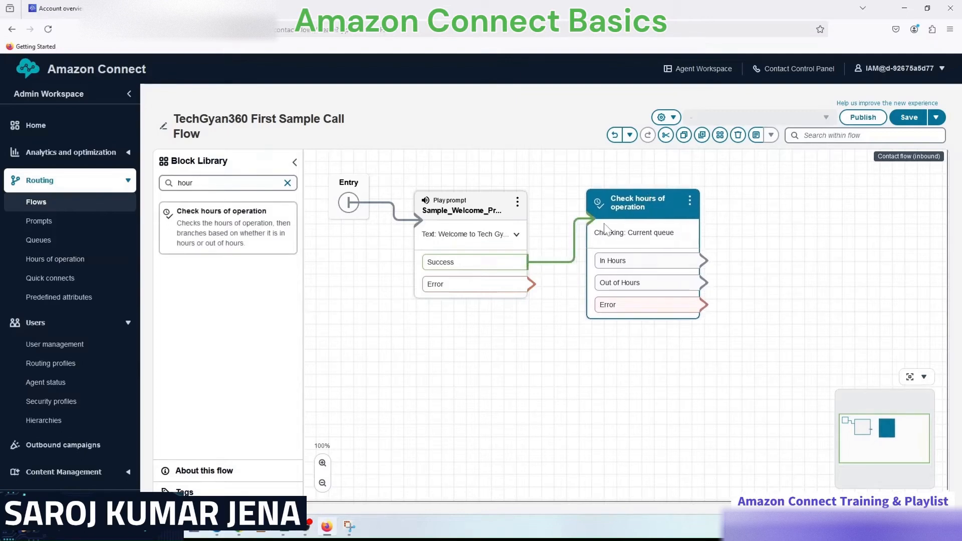
left_click_drag(532, 284, 601, 227)
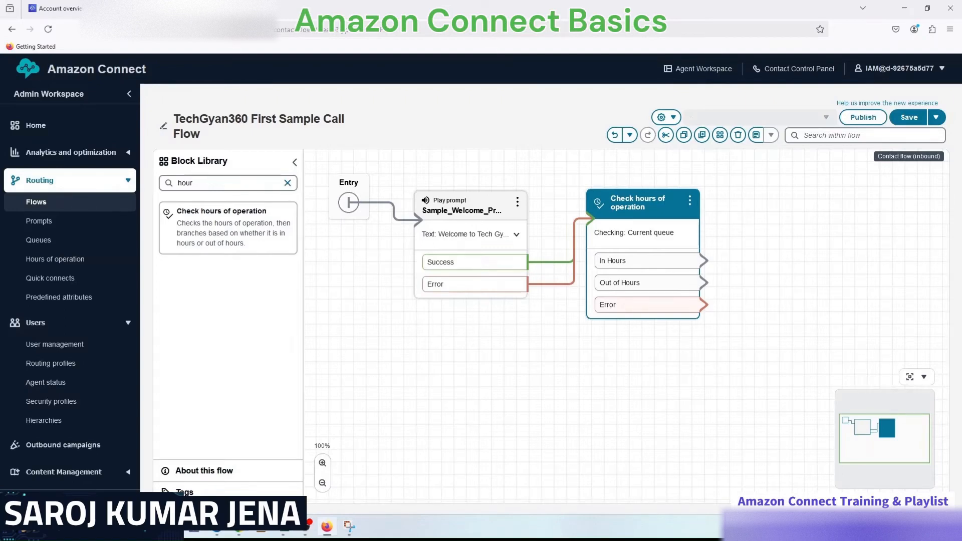
Name the Check hours of operation block "Hour of Operation", assign it the specific hours Sample_Business_Hour and save it
left_click(287, 183)
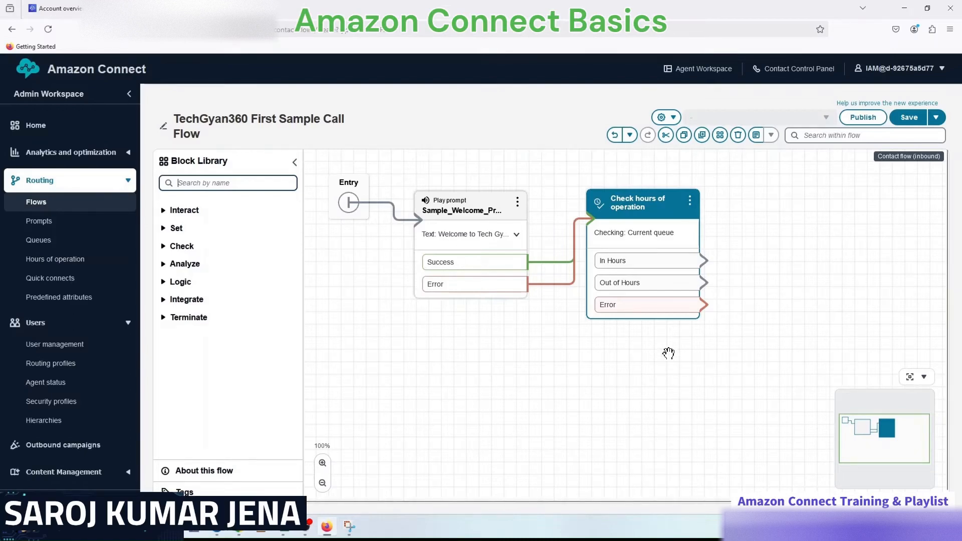
left_click_drag(683, 371, 671, 367)
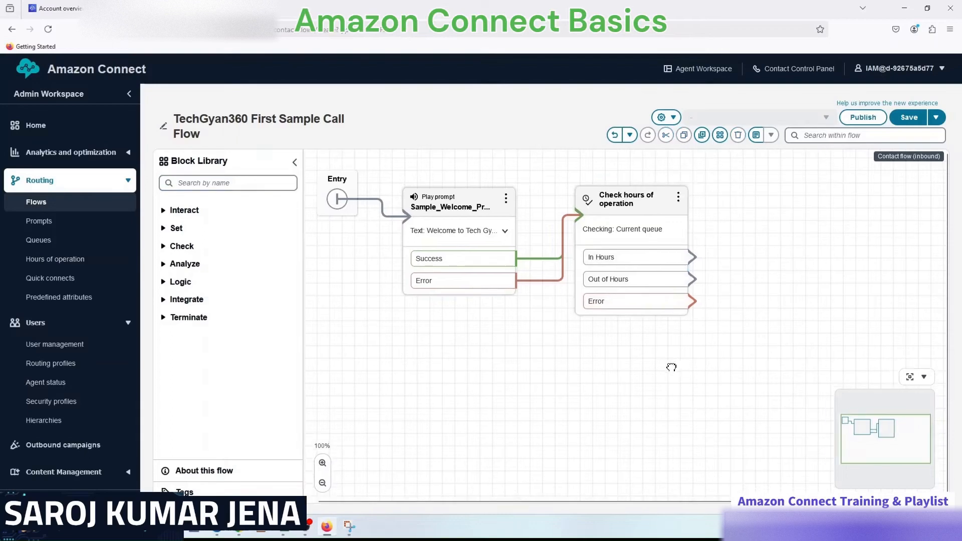
left_click(619, 202)
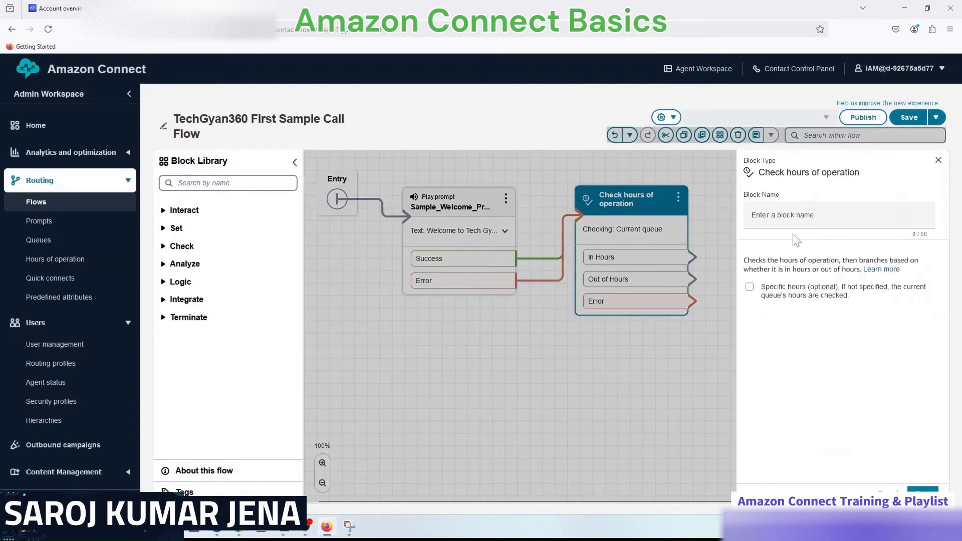
left_click(791, 221)
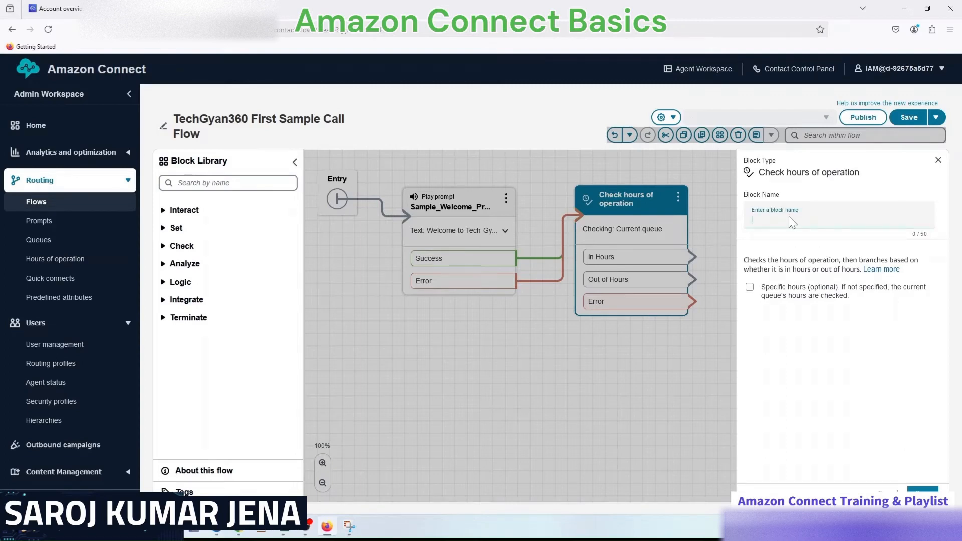
type("Ho")
key("BackSpace")
left_click(749, 287)
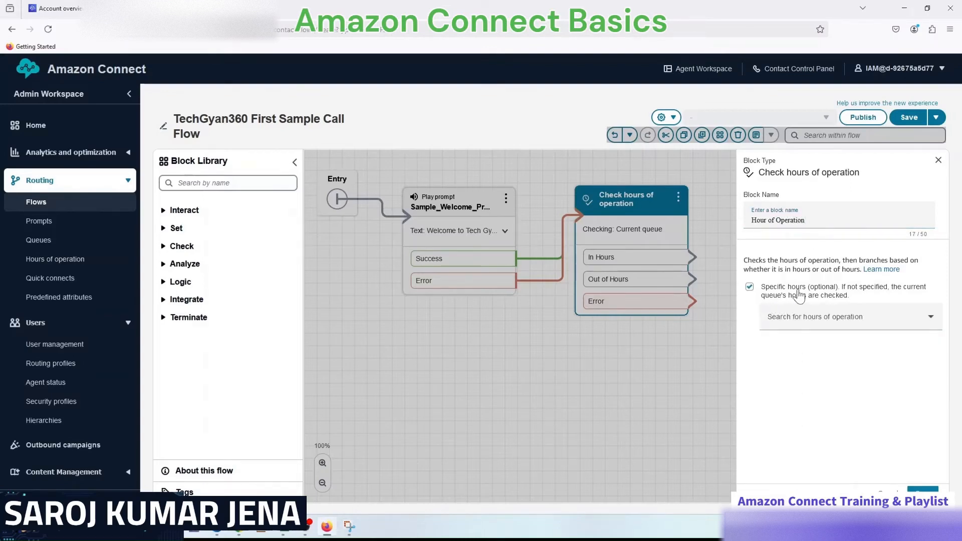
left_click(800, 327)
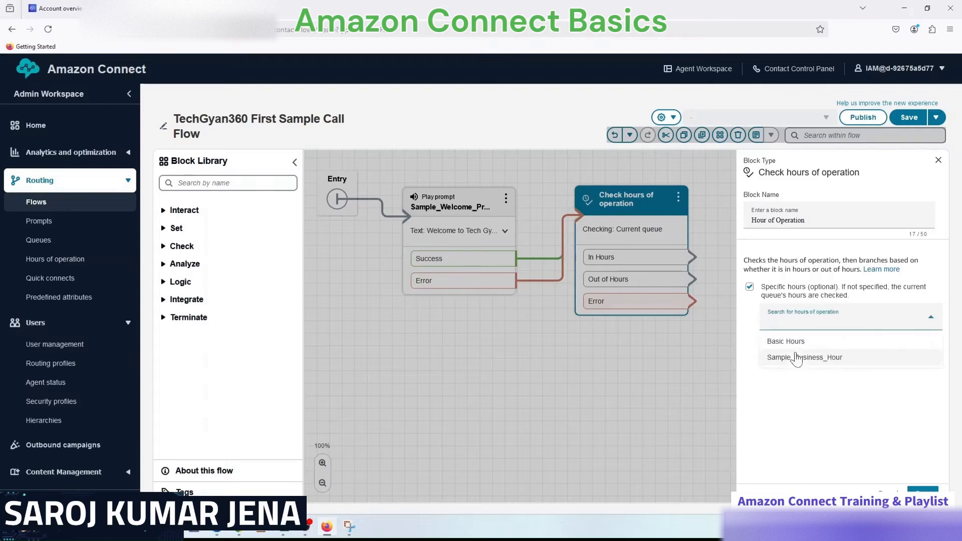
left_click(816, 358)
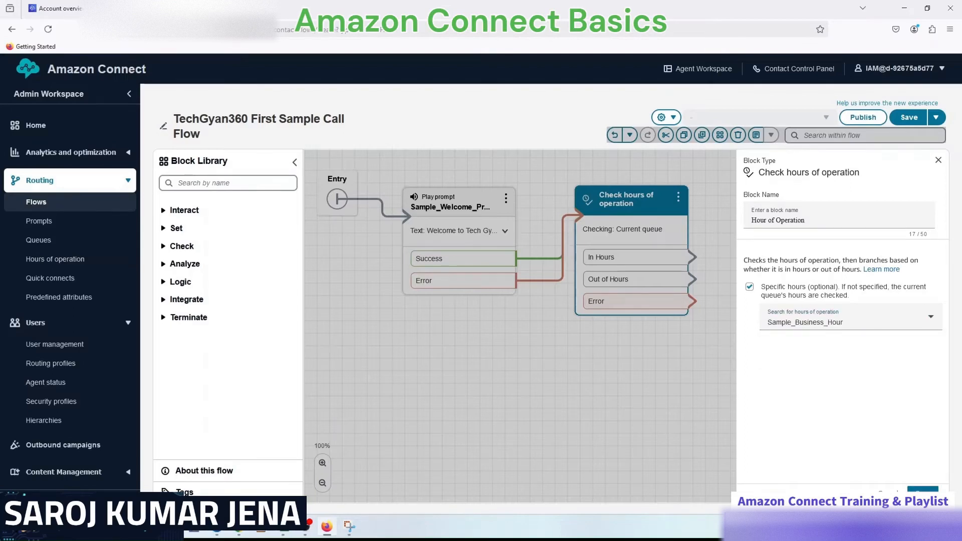
left_click(922, 490)
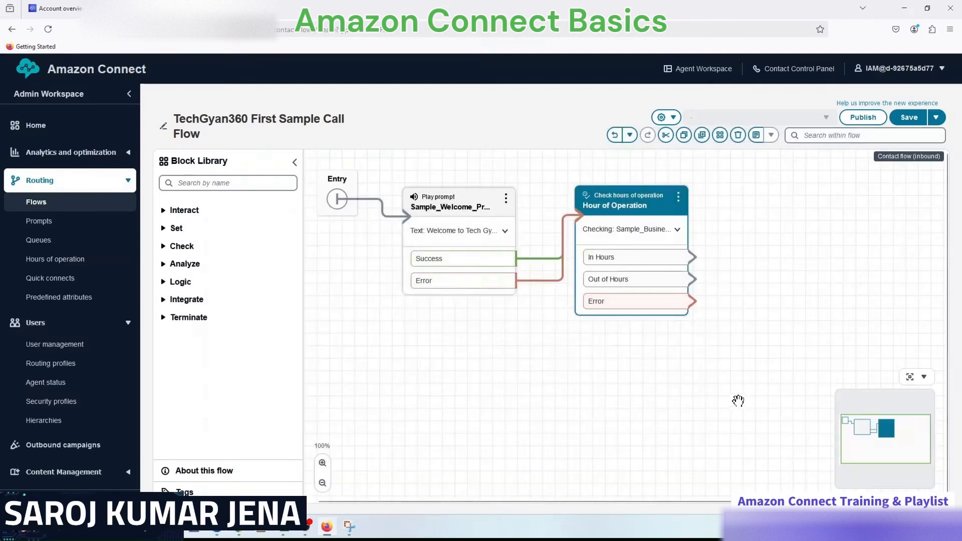
Switch to Snipping Tool, mark the YES branch of the diagram with a check mark and return to the flow editor
left_click(349, 526)
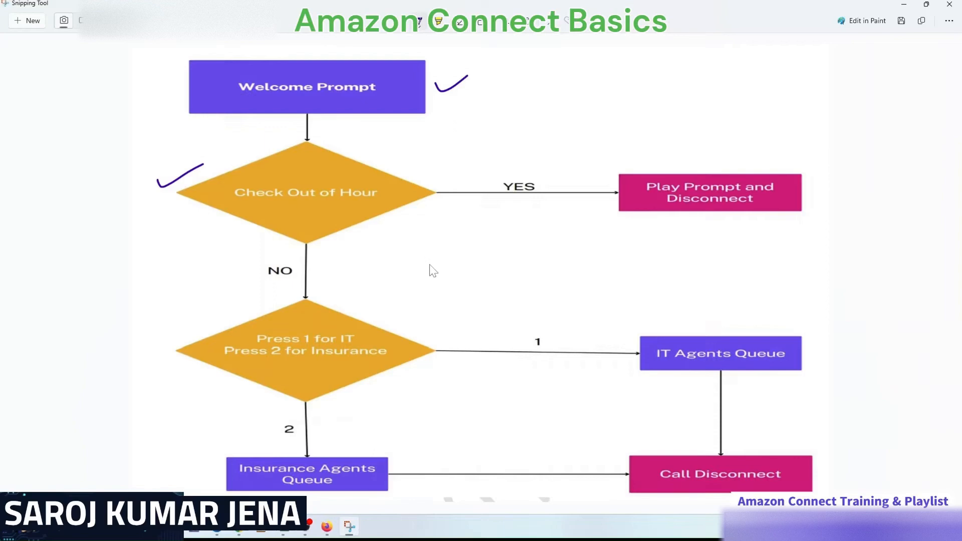
left_click_drag(532, 168, 559, 156)
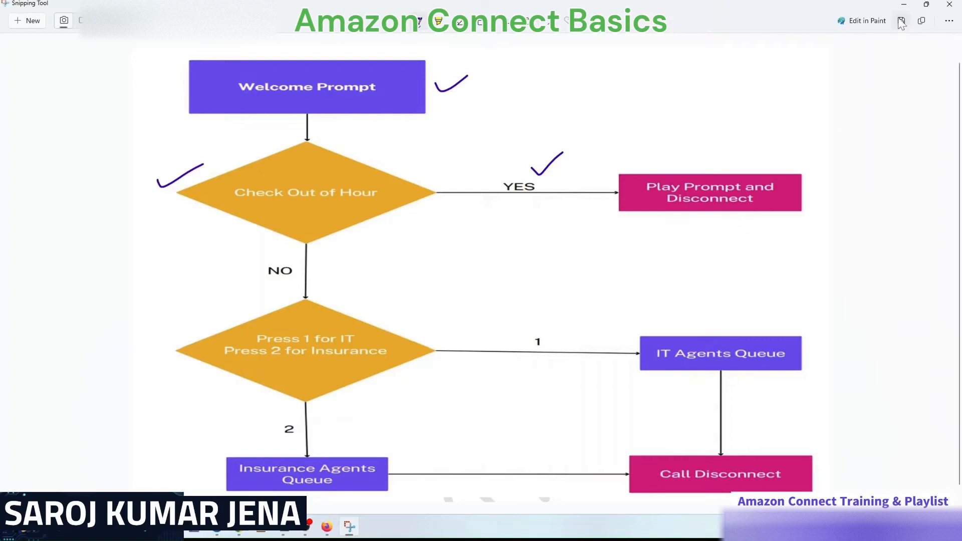
left_click(904, 5)
Add a second Play prompt block below the Hour of Operation block and connect the Out of Hours branch to it
left_click(228, 183)
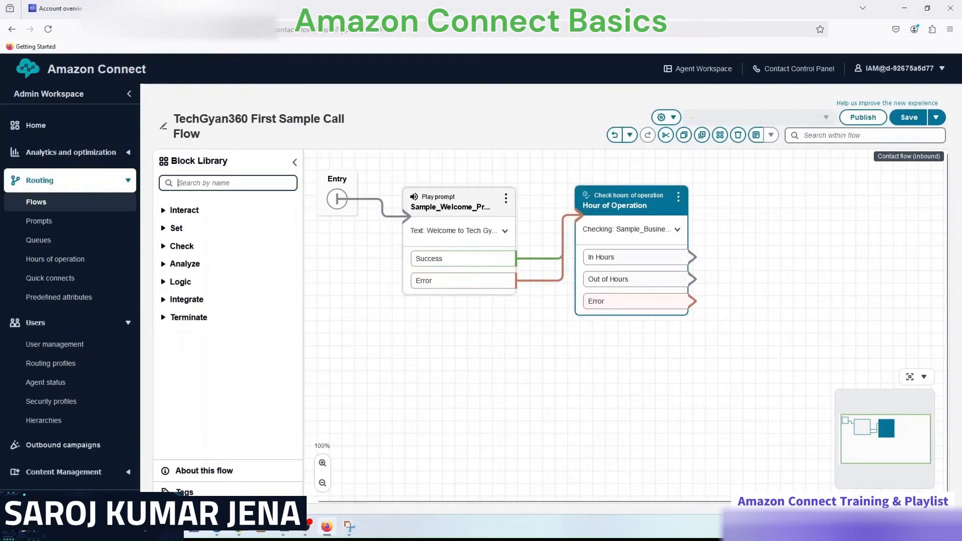
type("play")
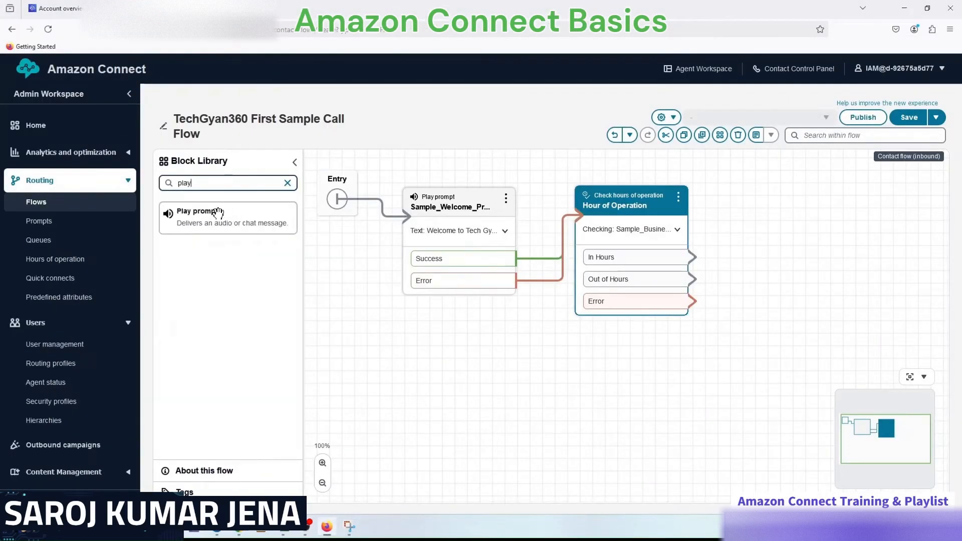
mouse_move(217, 220)
left_click_drag(218, 220, 715, 344)
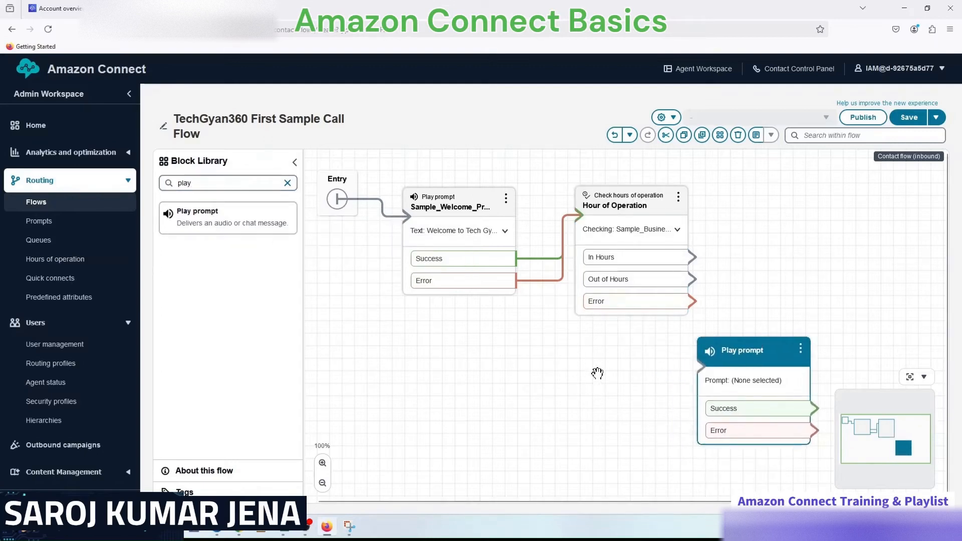
left_click_drag(596, 373, 529, 376)
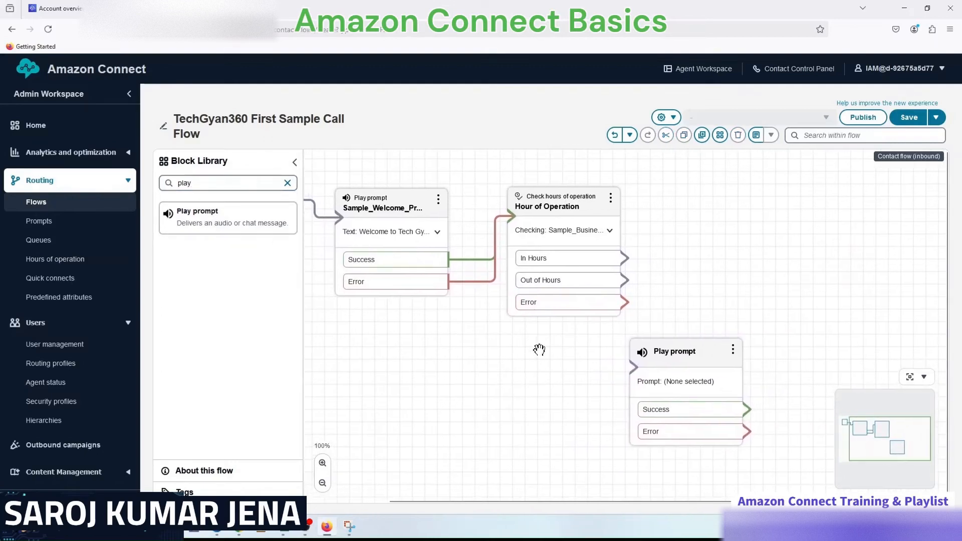
mouse_move(626, 281)
left_mouse_down()
mouse_move(624, 368)
mouse_move(722, 357)
left_mouse_up()
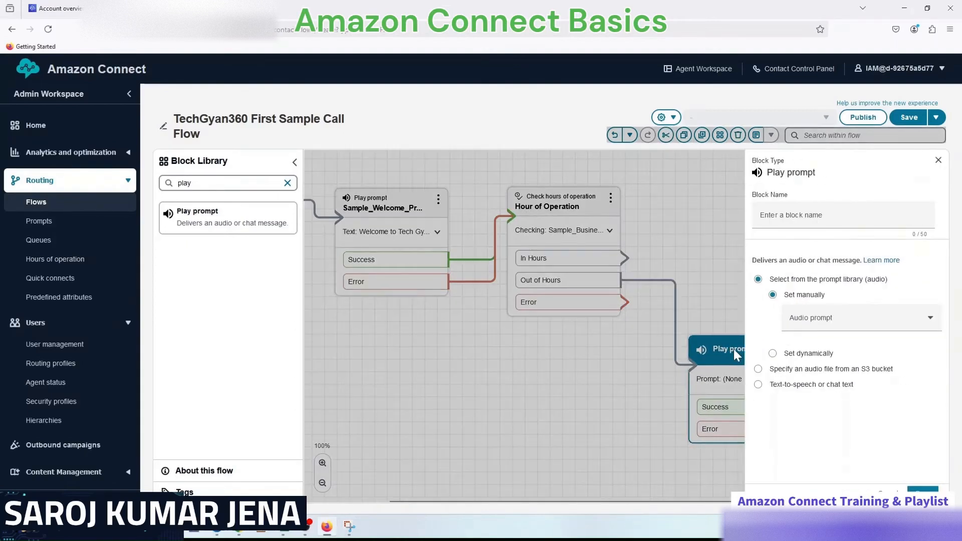
Name the second Play prompt block "Out of hour", set its text-to-speech message to "Sorry we are not available right now" and save it
left_click(733, 350)
left_click(801, 216)
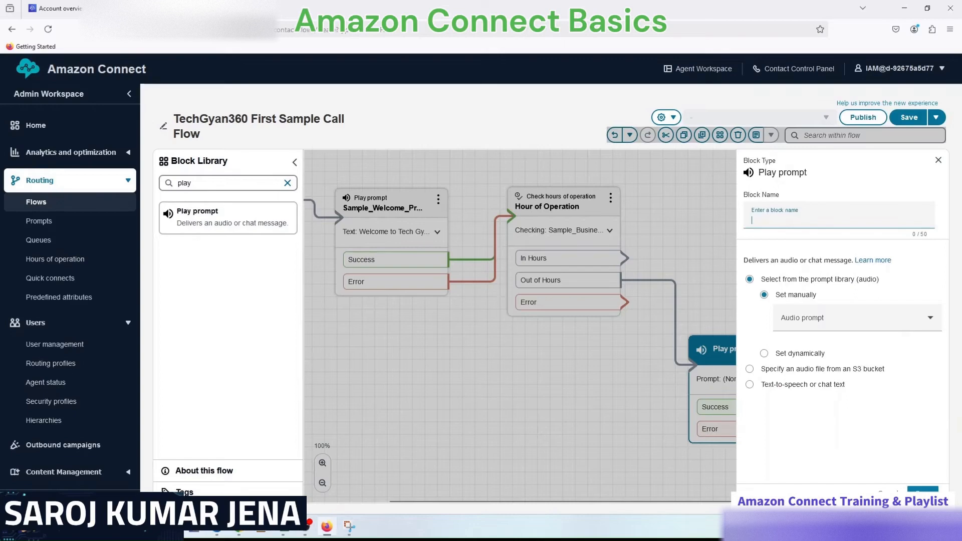
type("Out of hour")
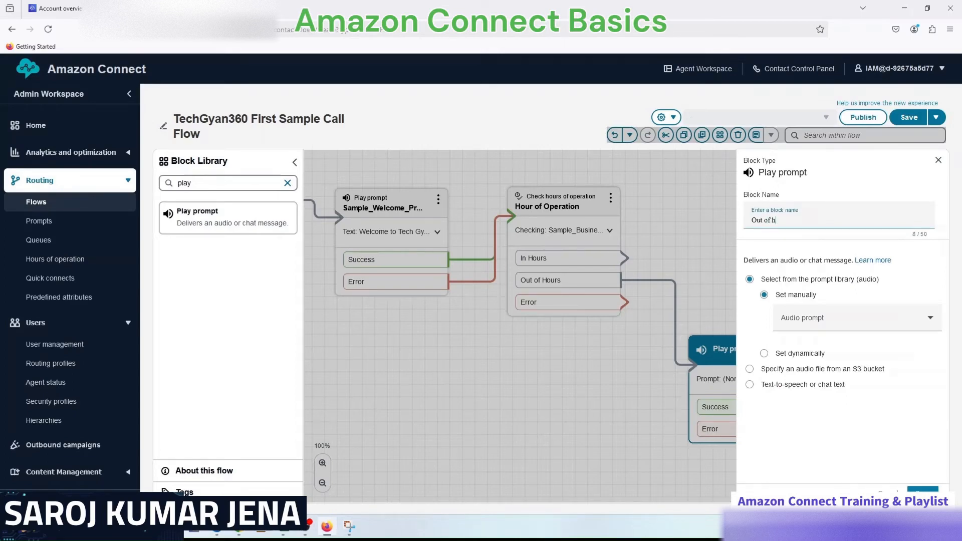
left_click(800, 386)
left_click(826, 346)
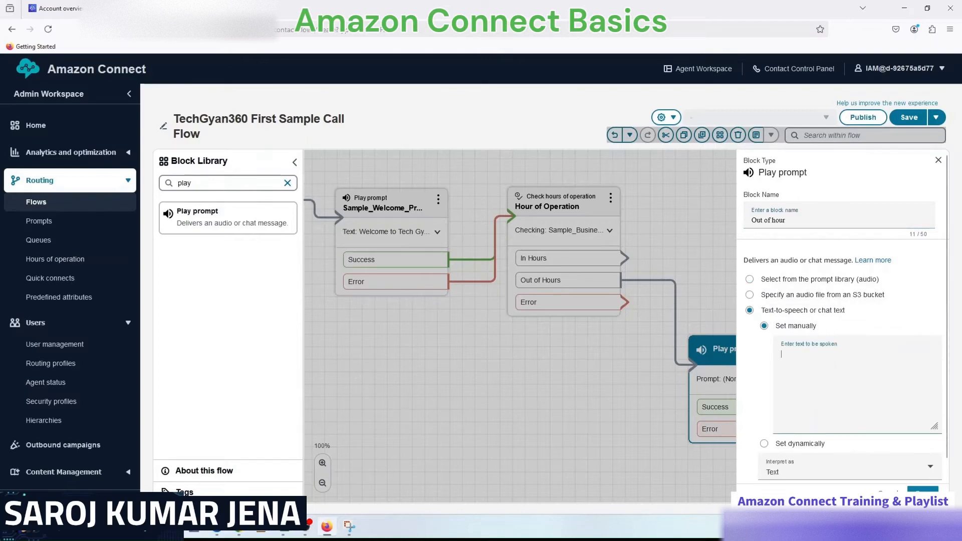
type("Sor")
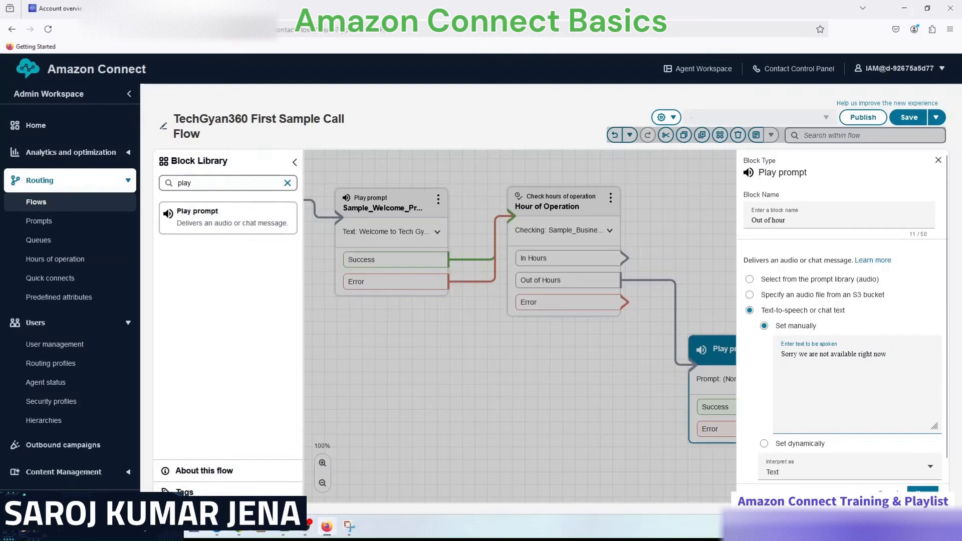
left_click(719, 268)
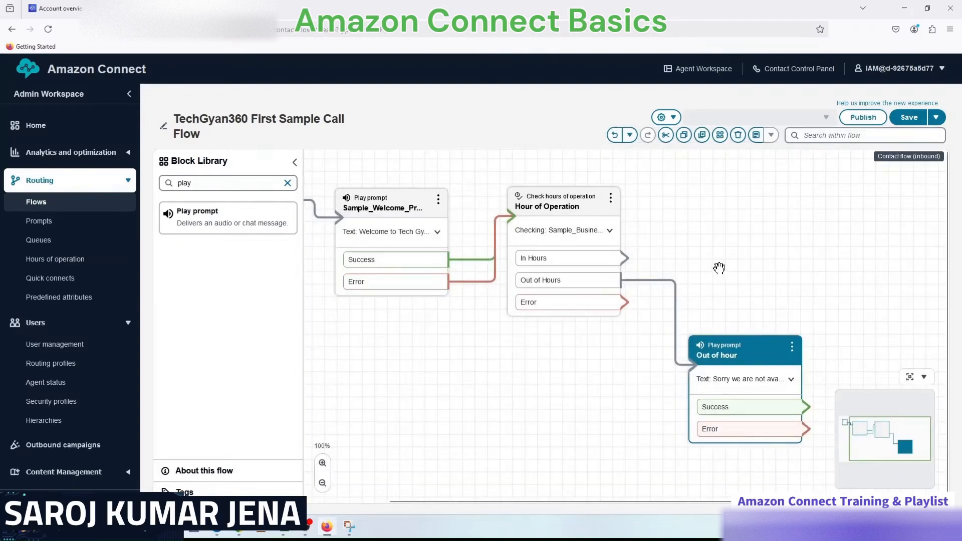
Switch to Snipping Tool, mark the Play Prompt and Disconnect box with a check mark and return to the Amazon Connect flow
left_click(349, 527)
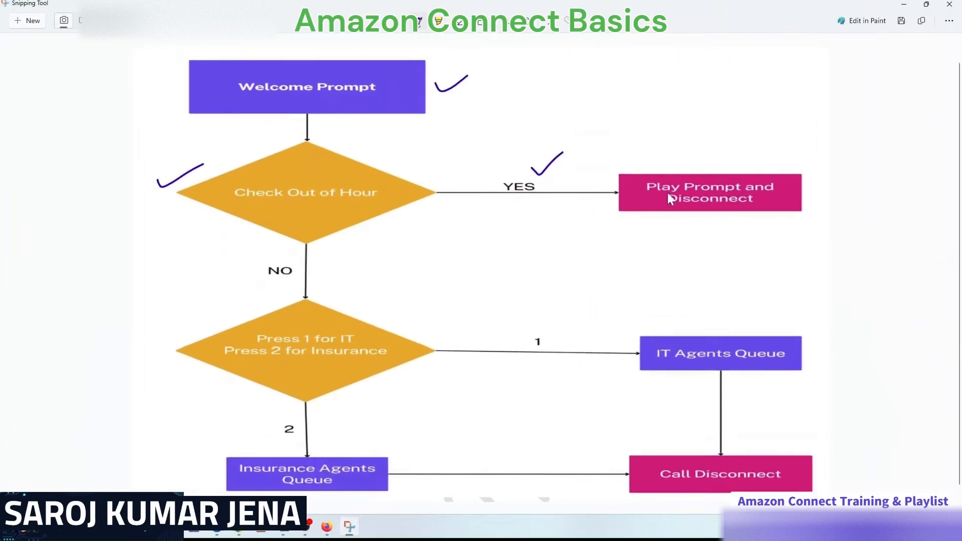
left_click_drag(708, 169, 734, 148)
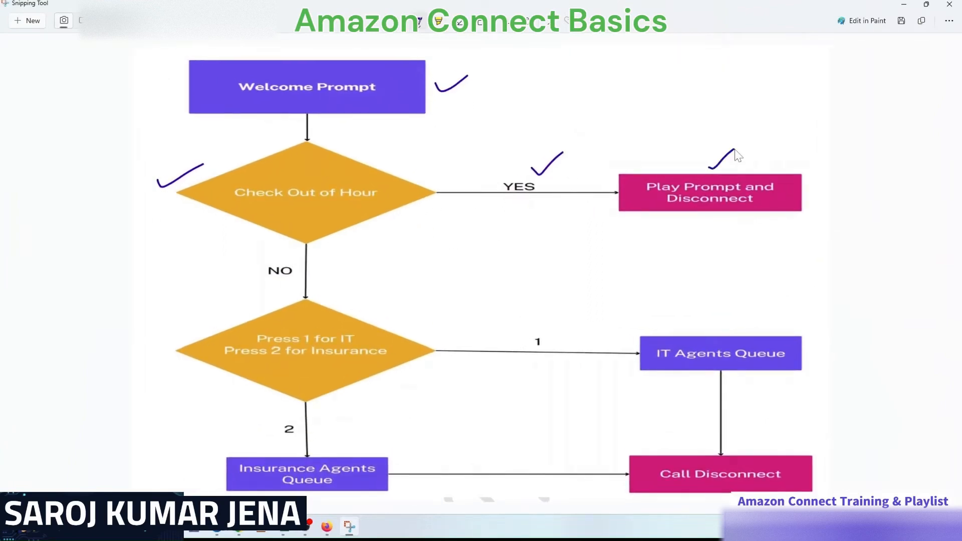
left_click(903, 8)
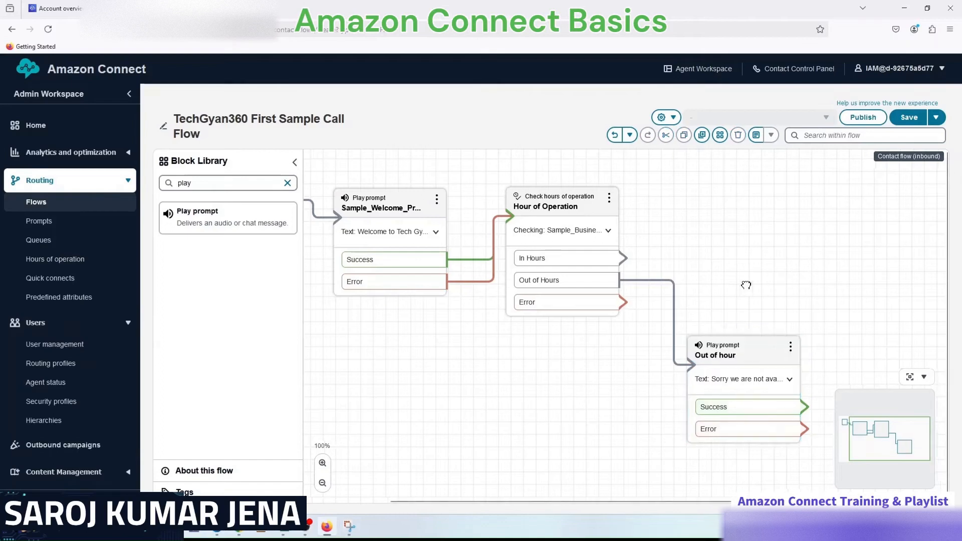
Add a Disconnect block beside the Out of hour prompt and connect that prompt's Success and Error branches to it
left_click_drag(745, 283, 702, 284)
left_click(191, 183)
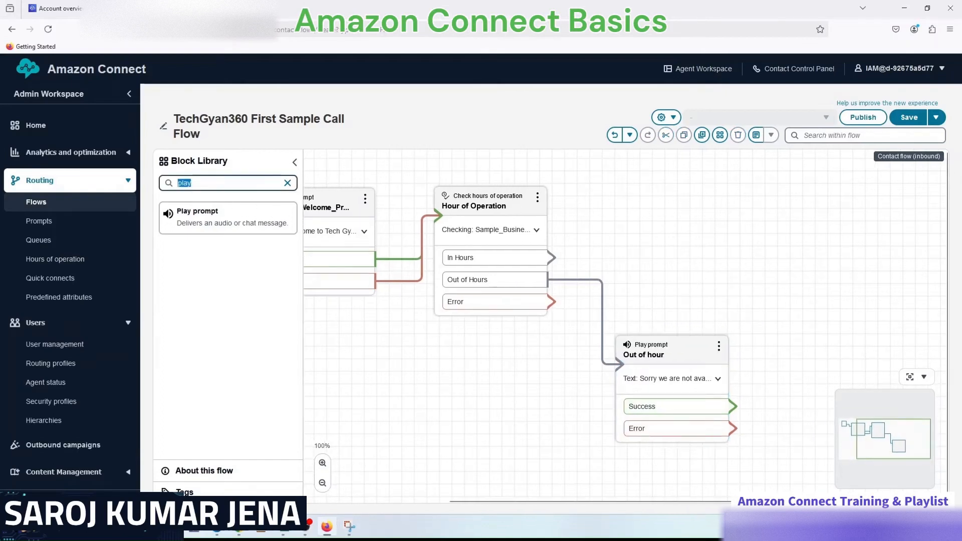
type("disco")
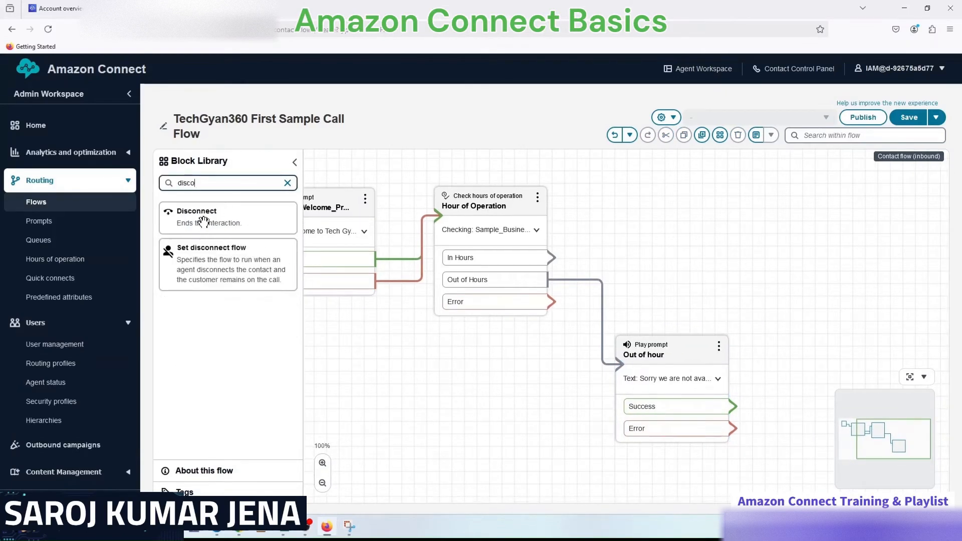
left_click_drag(203, 220, 829, 371)
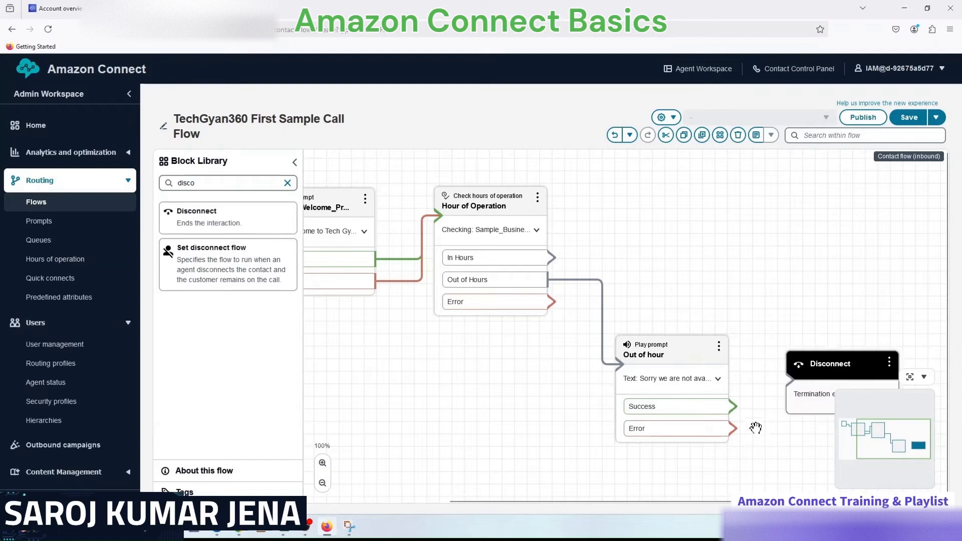
left_click_drag(735, 412, 800, 381)
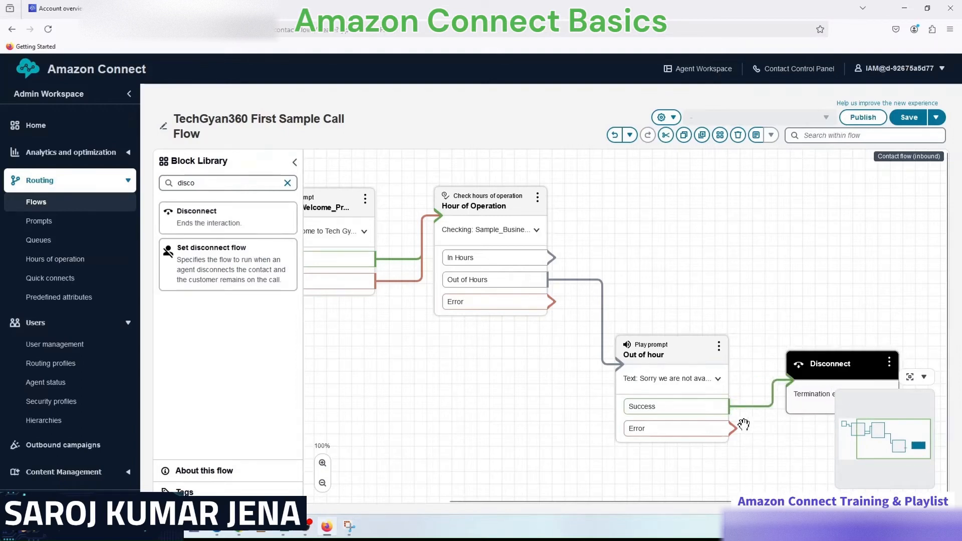
left_click_drag(734, 429, 801, 394)
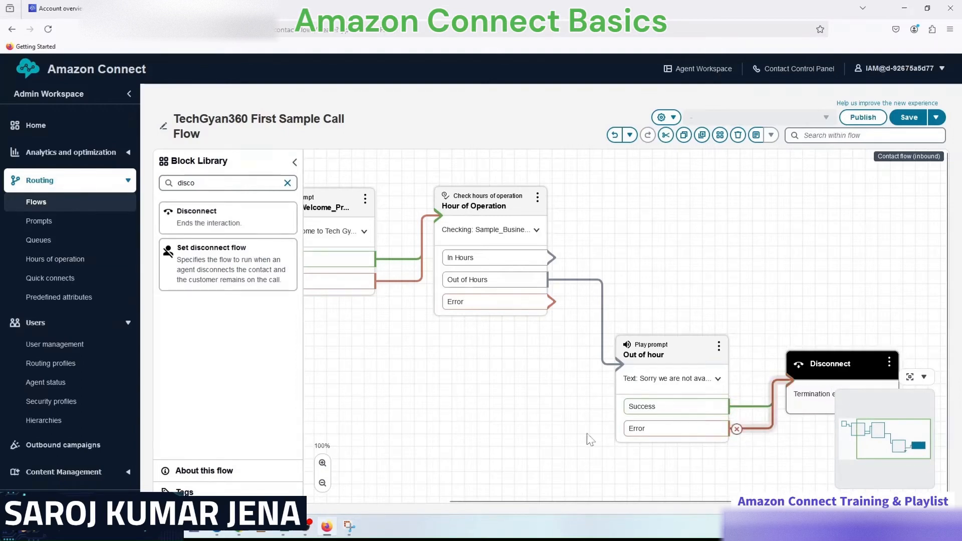
Switch to Snipping Tool, mark the NO branch of the diagram with a check mark and return to the flow editor
left_click(354, 529)
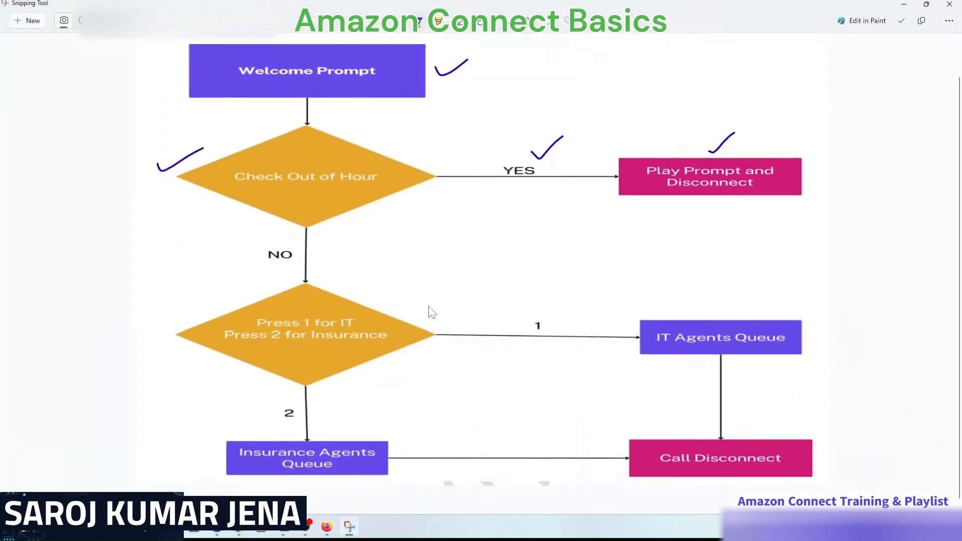
left_click_drag(322, 254, 370, 234)
key("ctrl+z")
left_click_drag(317, 245, 365, 234)
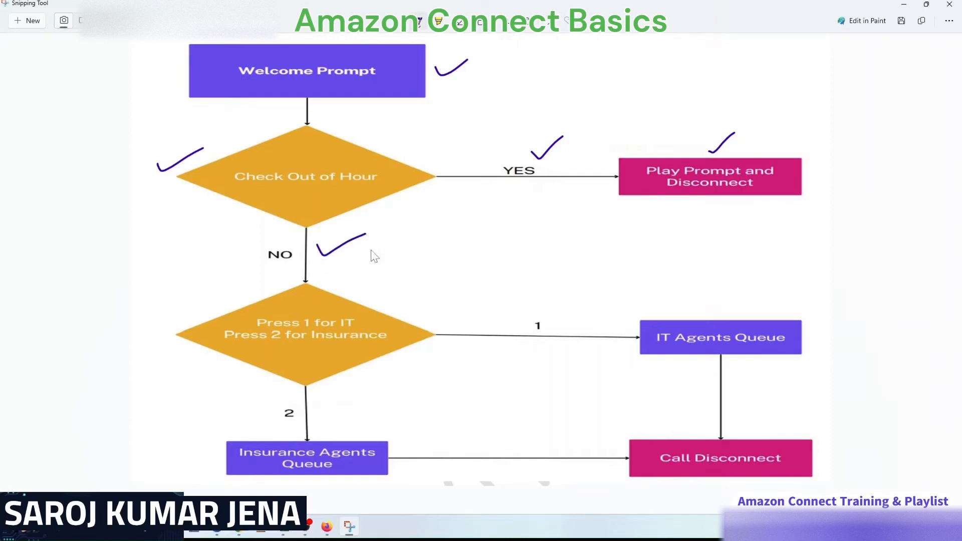
left_click(904, 6)
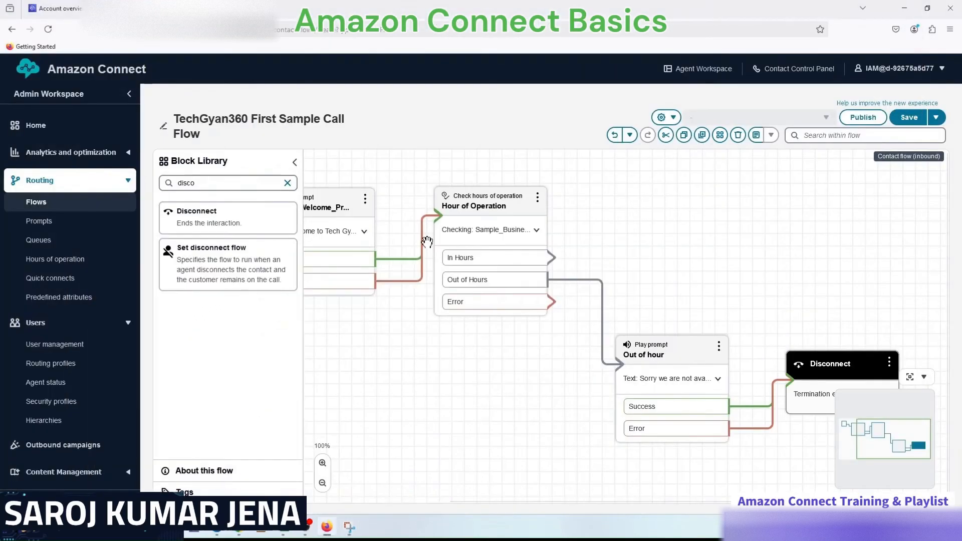
Add a Get customer input block above the Out of hour prompt and connect the In Hours branch to it
left_click(211, 184)
key("ctrl+a")
key("BackSpace")
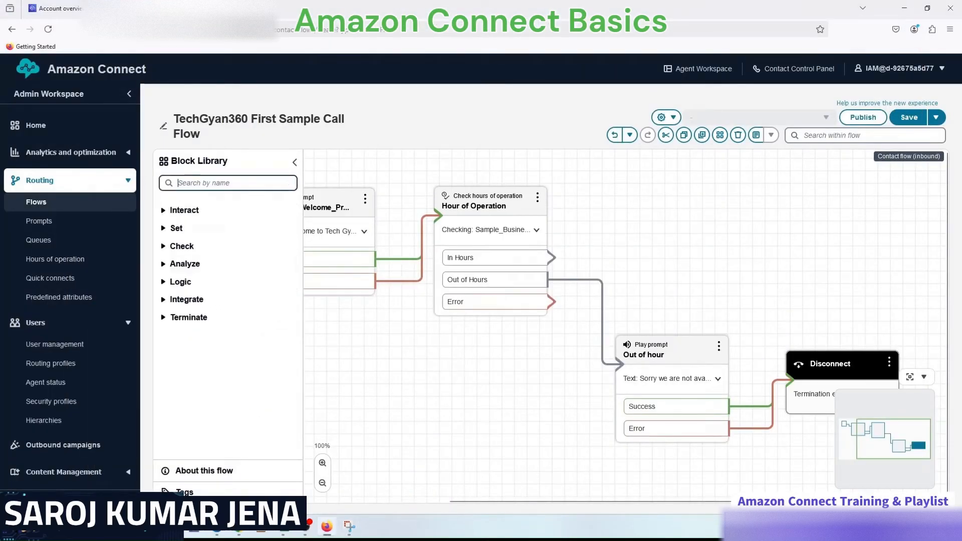
type("get")
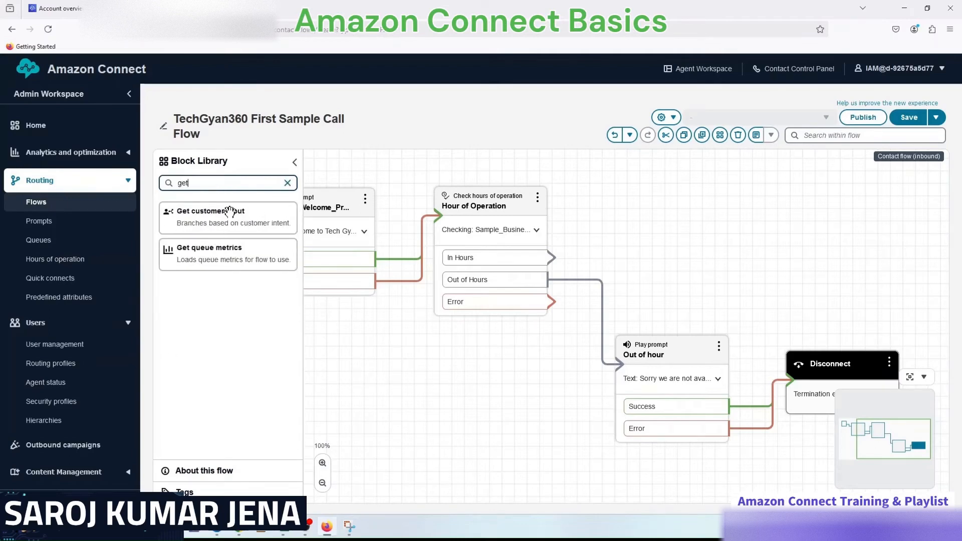
left_click_drag(230, 210, 681, 192)
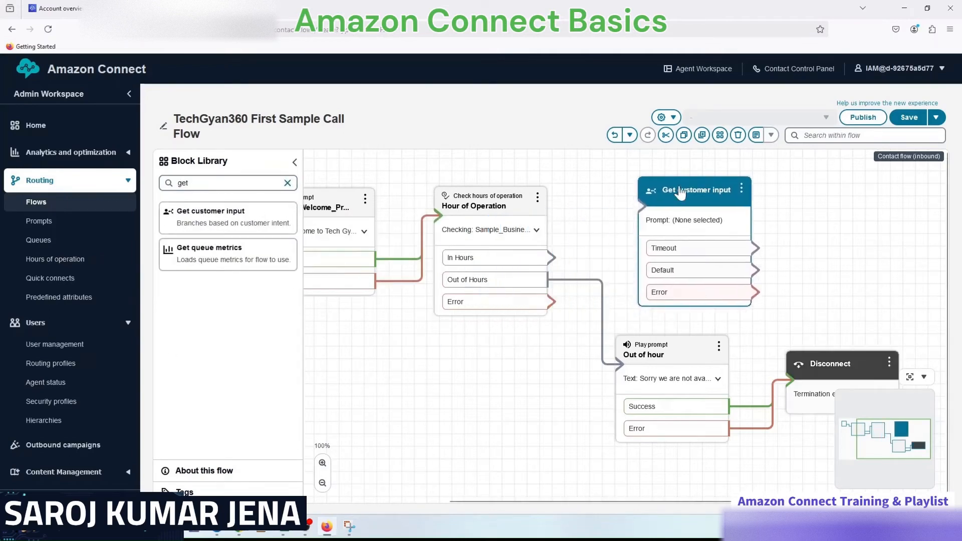
left_click_drag(551, 258, 649, 214)
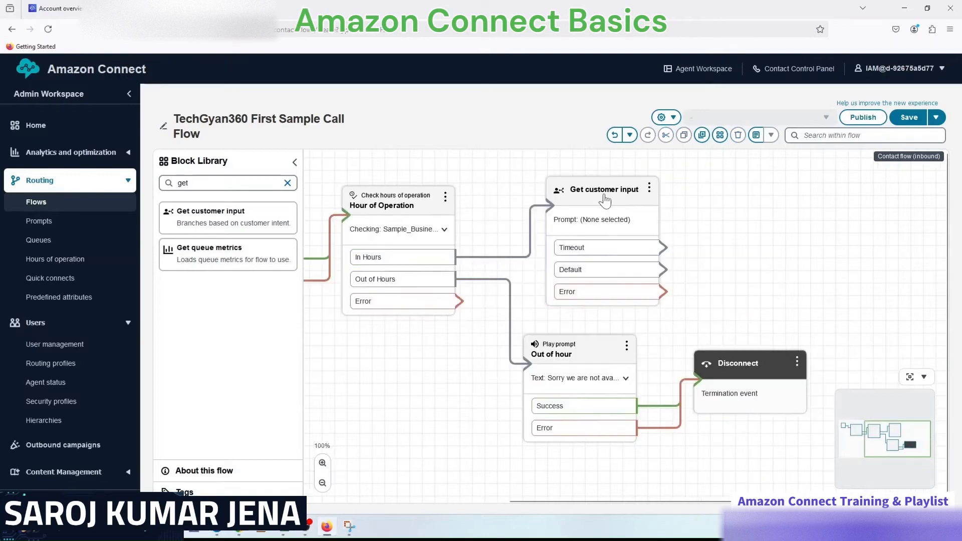
Name the Get customer input block "Sample_Menu_Prompt" and set its two-line text-to-speech message to "Press 1 for IT Training" and "Press 2 for Insurance Training."
left_click(603, 197)
left_click(838, 215)
type("Sample_Menu_Prompt")
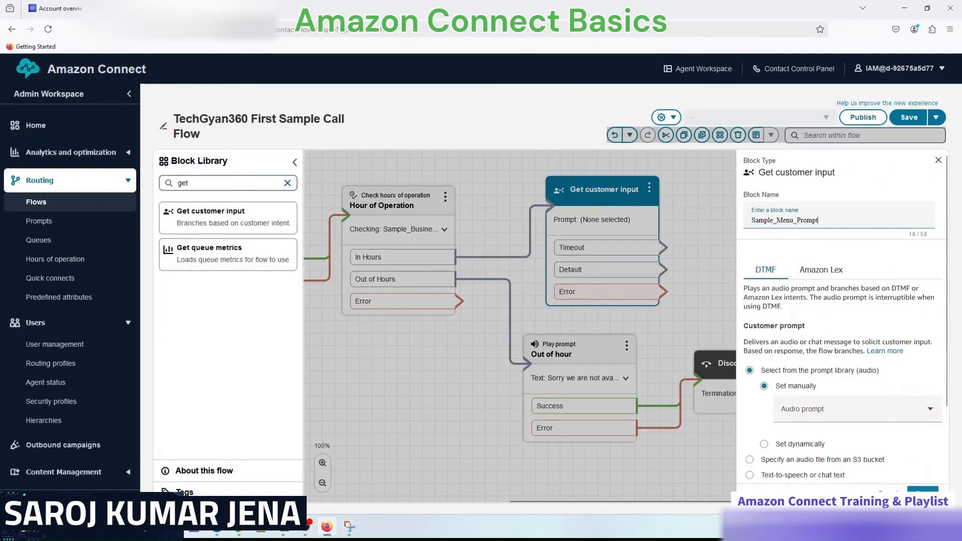
scroll(798, 245, "down", 2)
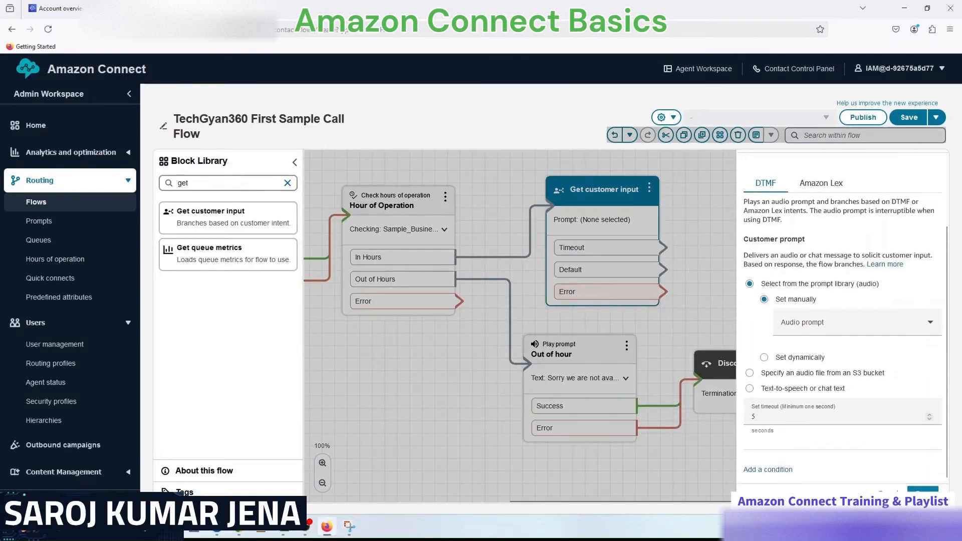
left_click(779, 392)
scroll(791, 401, "down", 3)
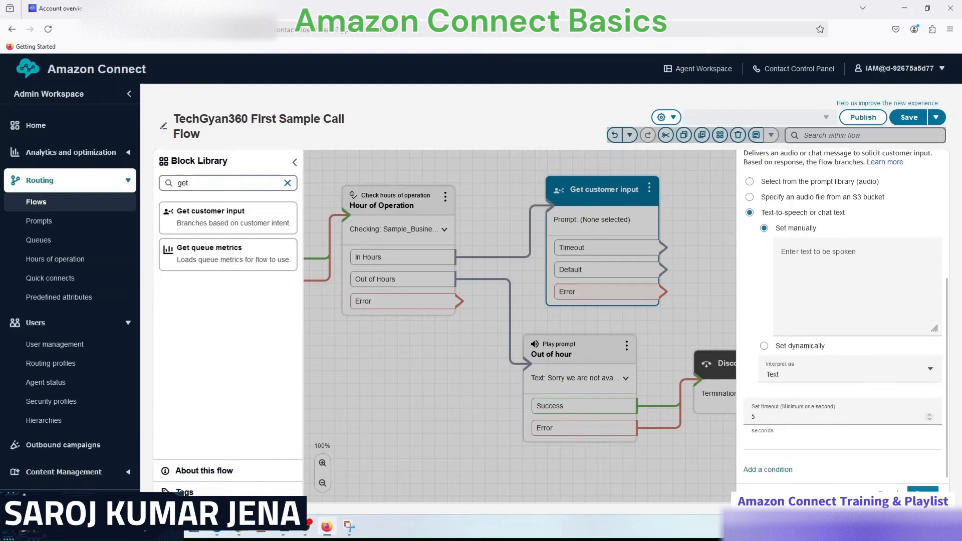
type("Press 1 for IT Training. Press 2 for Insurance Training.")
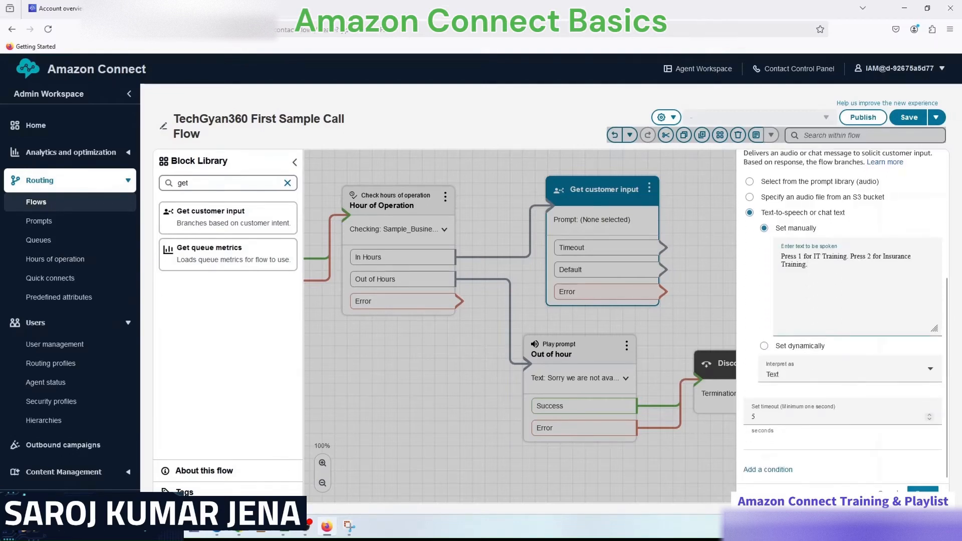
key("BackSpace")
key("Delete")
key("Return")
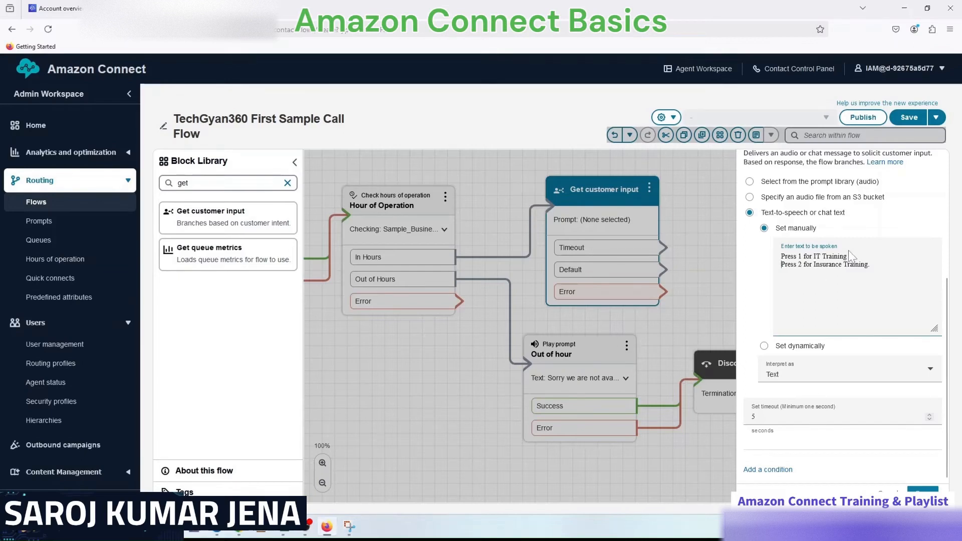
Add conditions for options 1 and 2 to the customer input block and save its settings
left_click(766, 470)
left_click(783, 432)
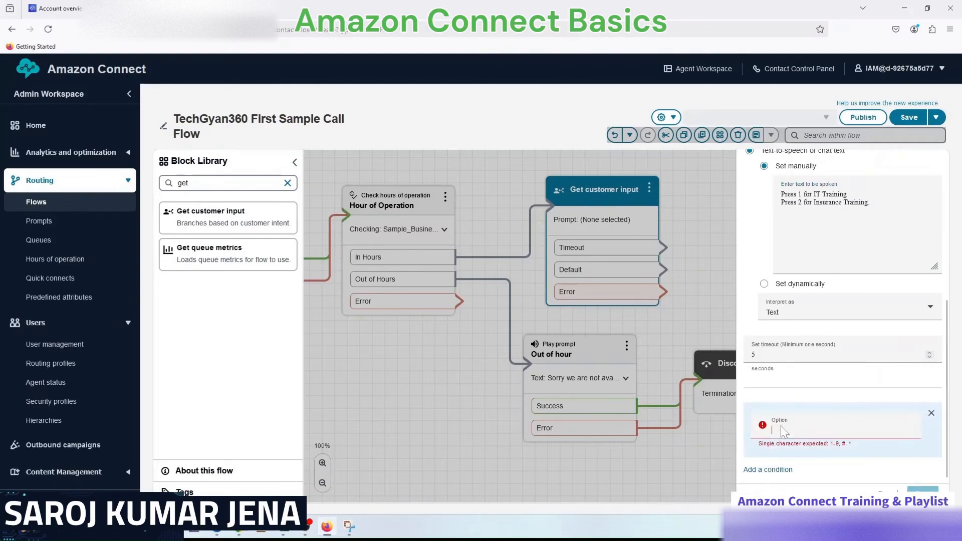
type("1")
left_click(769, 471)
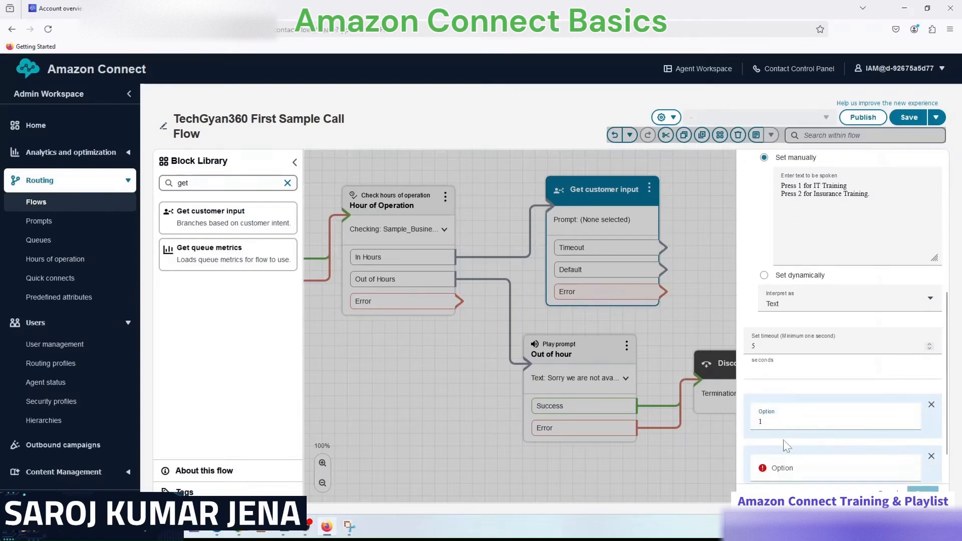
left_click(771, 435)
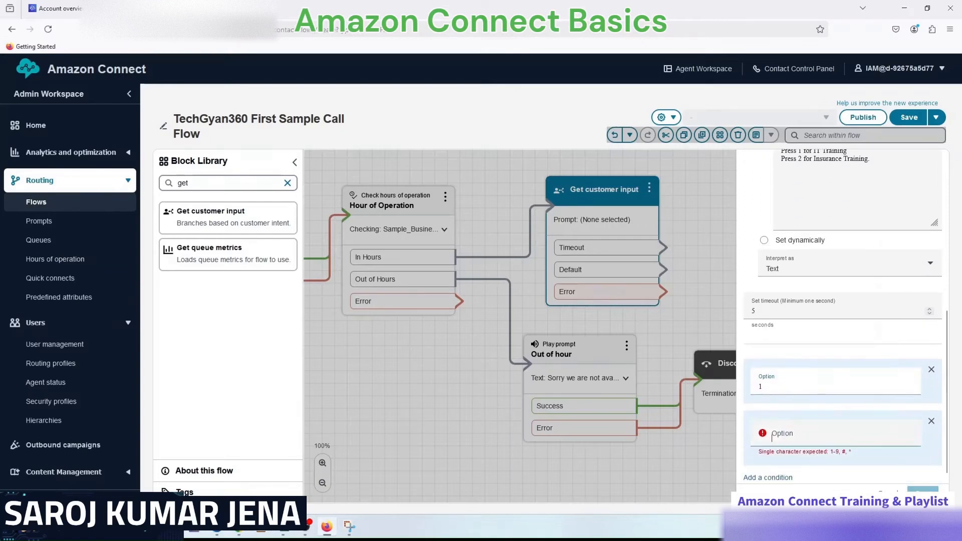
left_click(795, 355)
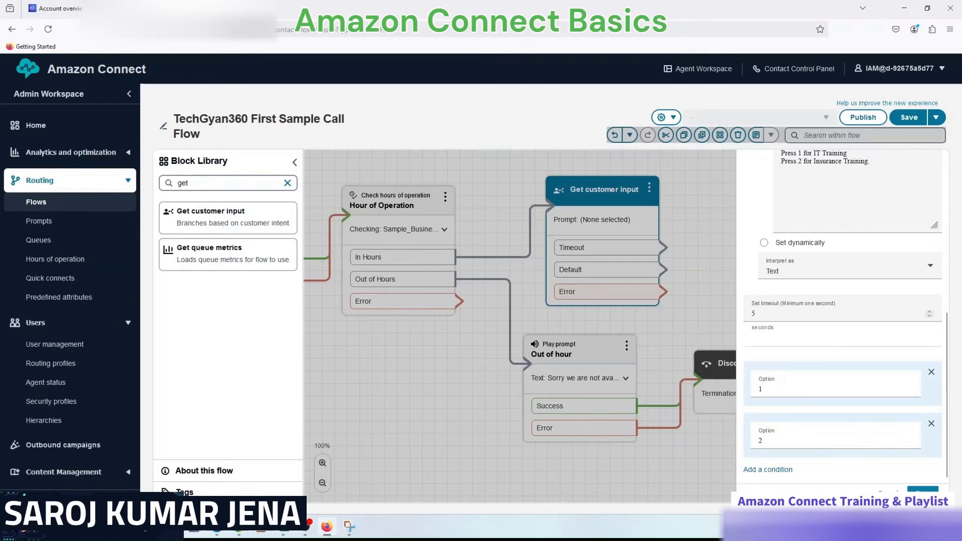
left_click(759, 314)
left_click(801, 341)
left_click(922, 492)
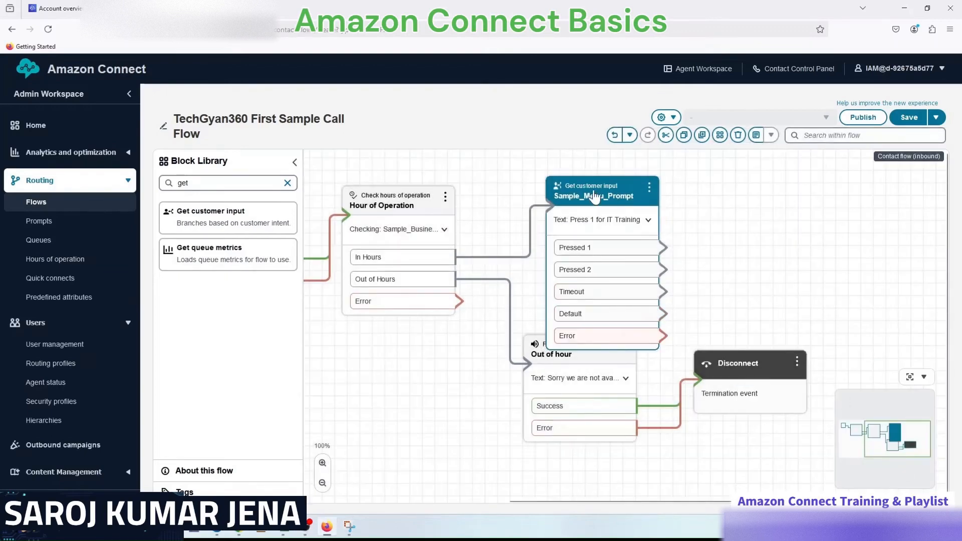
Rearrange the Sample_Menu_Prompt and Out of hour blocks so that they no longer overlap
left_click_drag(593, 195, 648, 179)
left_click_drag(569, 351, 568, 382)
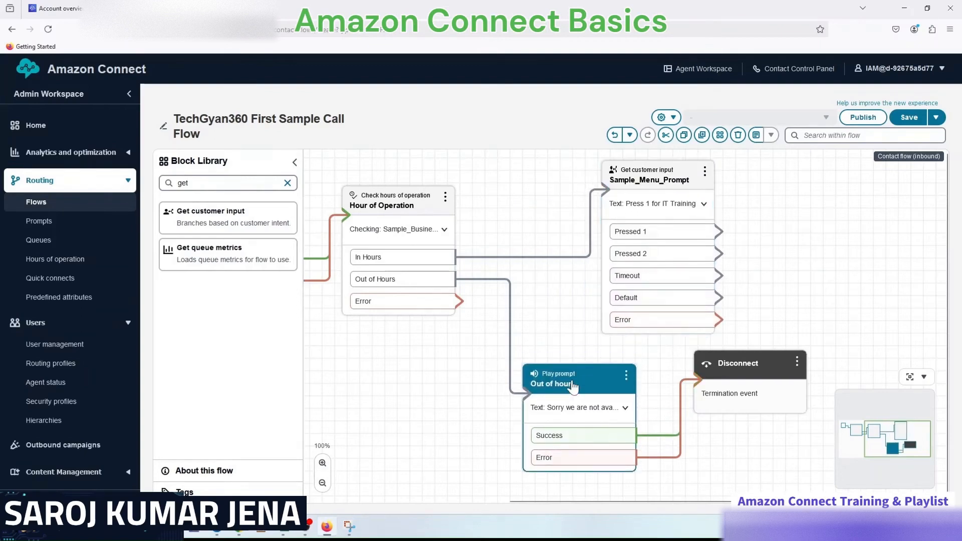
left_click_drag(634, 177, 564, 181)
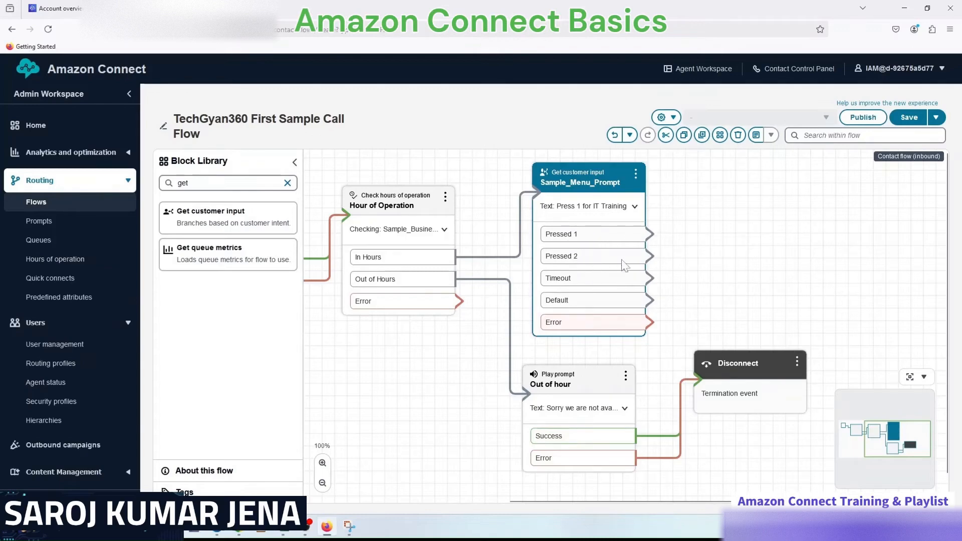
left_click_drag(707, 258, 637, 262)
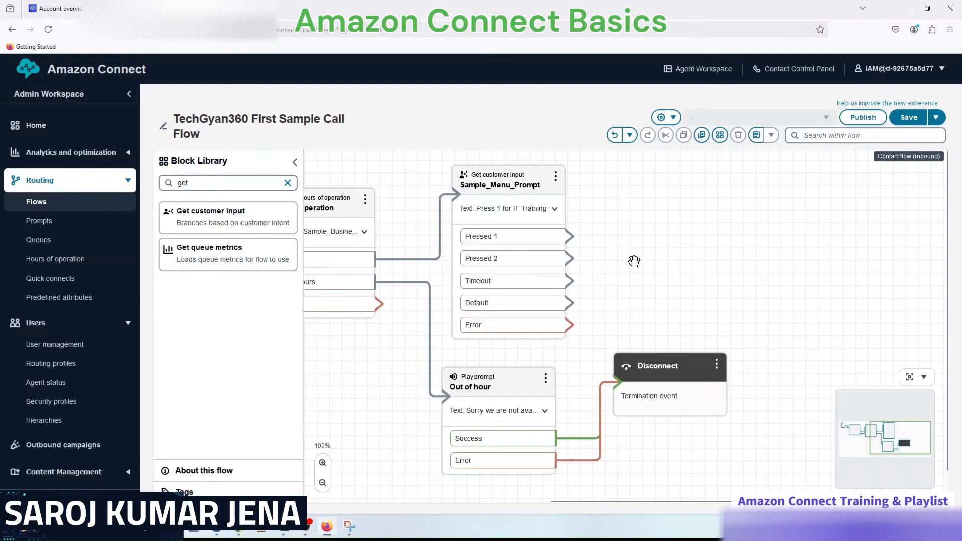
left_click_drag(634, 262, 695, 255)
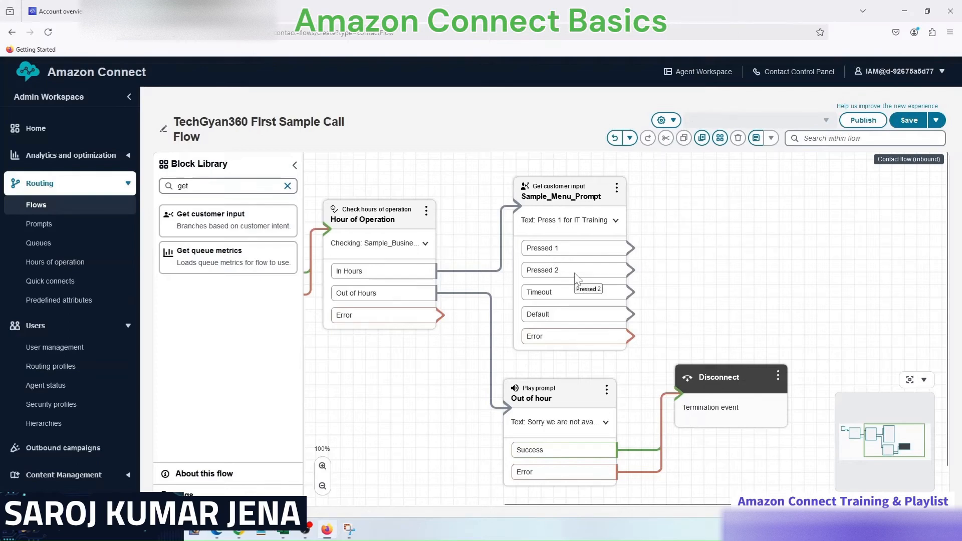
Switch to Snipping Tool, mark branch 1 and the IT Agents Queue box with check marks and return to the flow editor
left_click(349, 528)
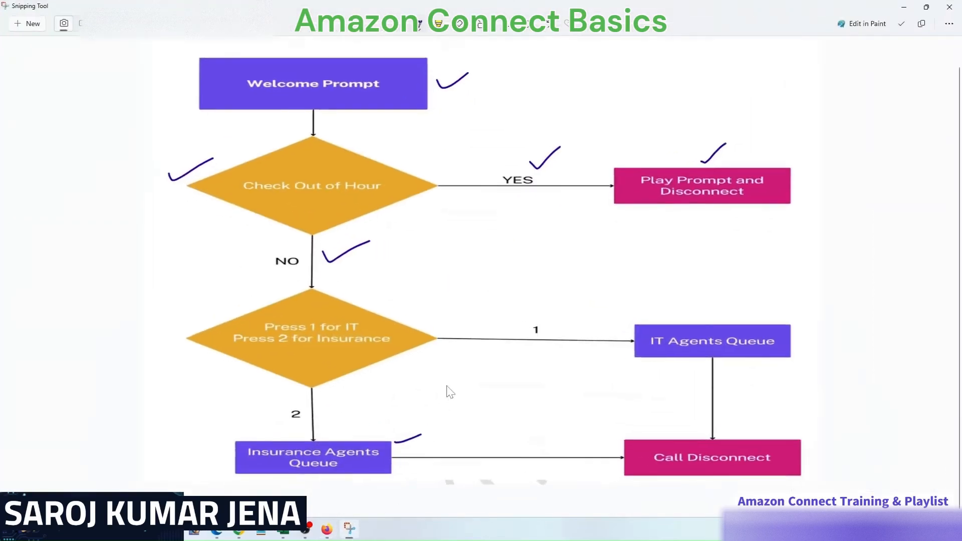
left_click_drag(546, 318, 585, 299)
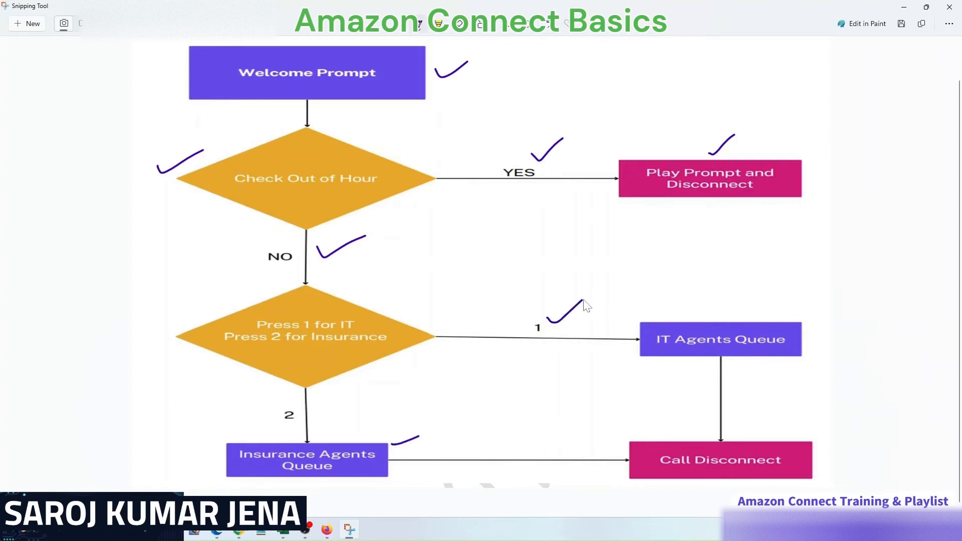
left_click_drag(723, 314, 763, 291)
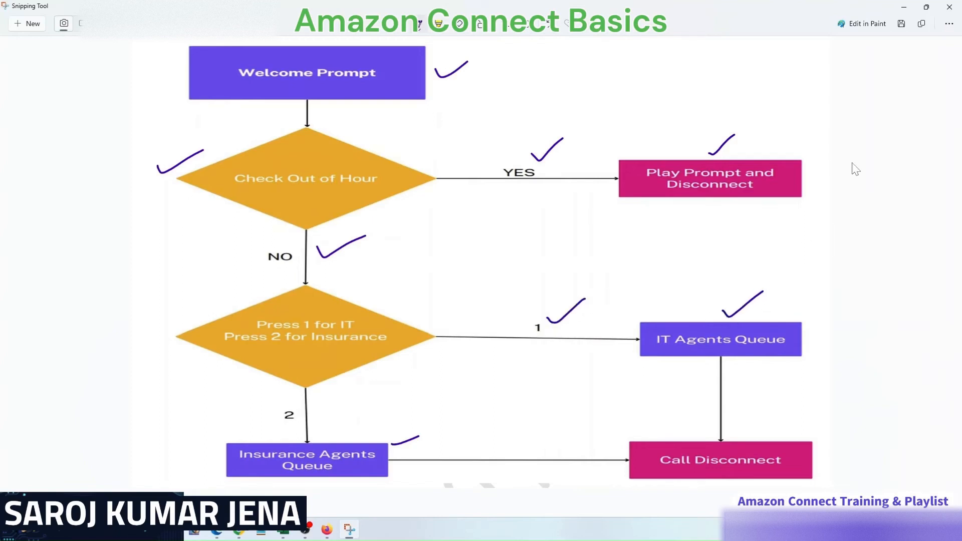
left_click(904, 8)
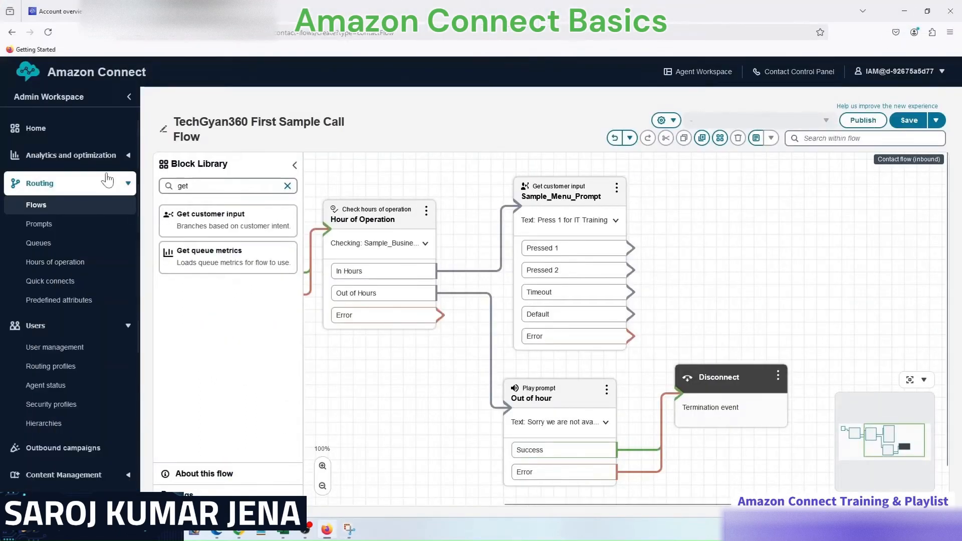
Add a Set working queue block beside the Sample_Menu_Prompt block and open its settings
double_click(196, 185)
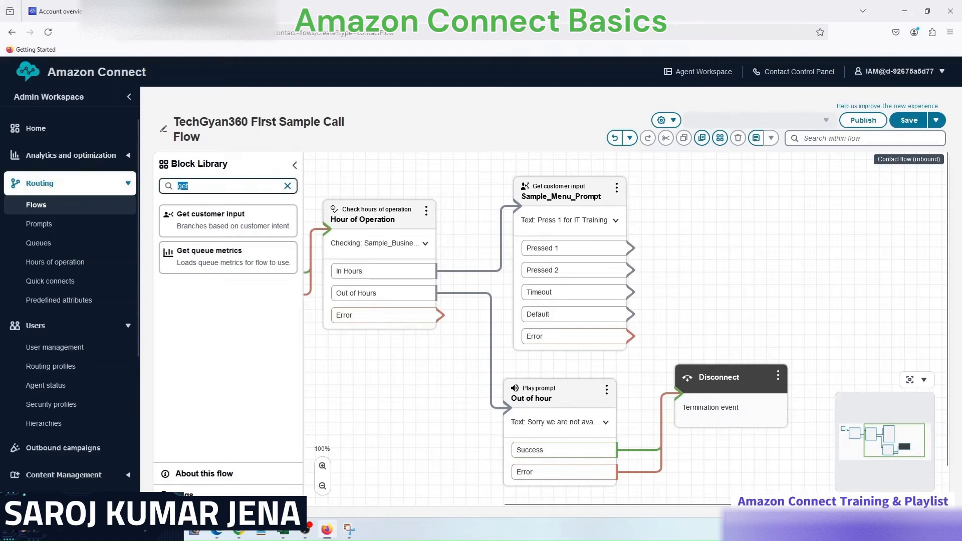
type("queue")
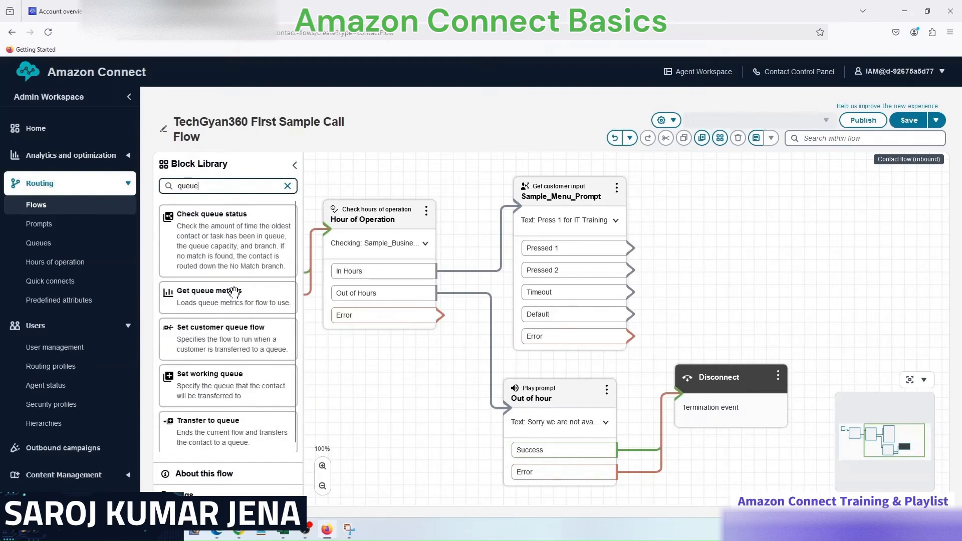
scroll(242, 294, "down", 1)
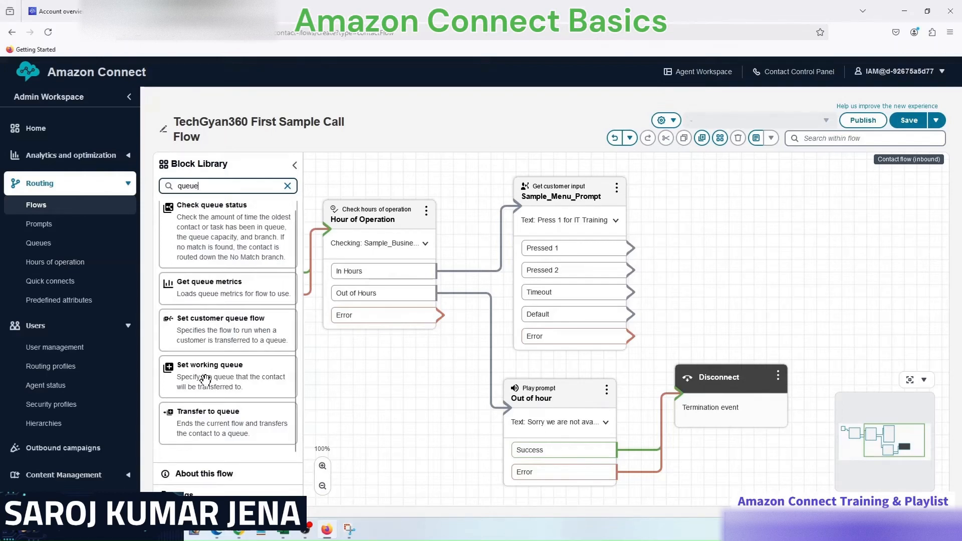
left_click_drag(223, 386, 766, 182)
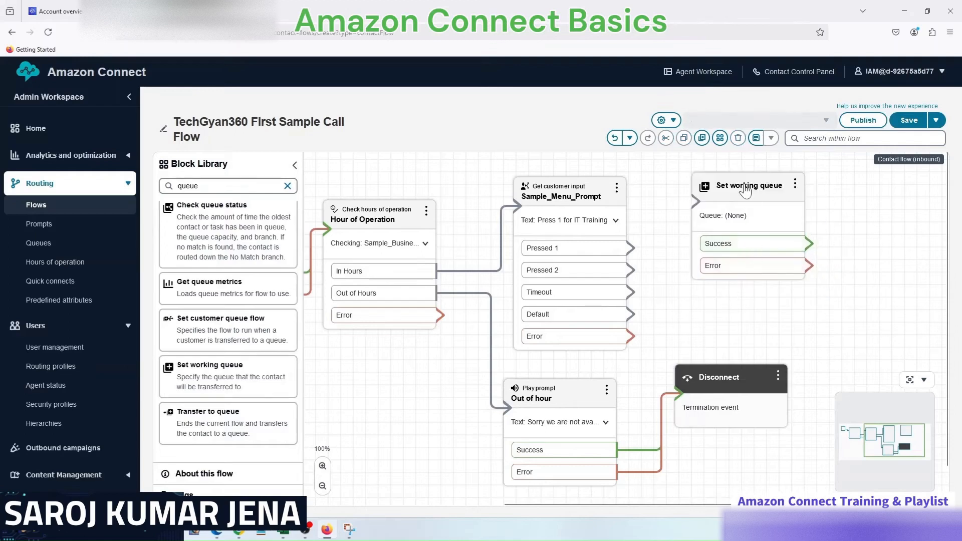
left_click(766, 193)
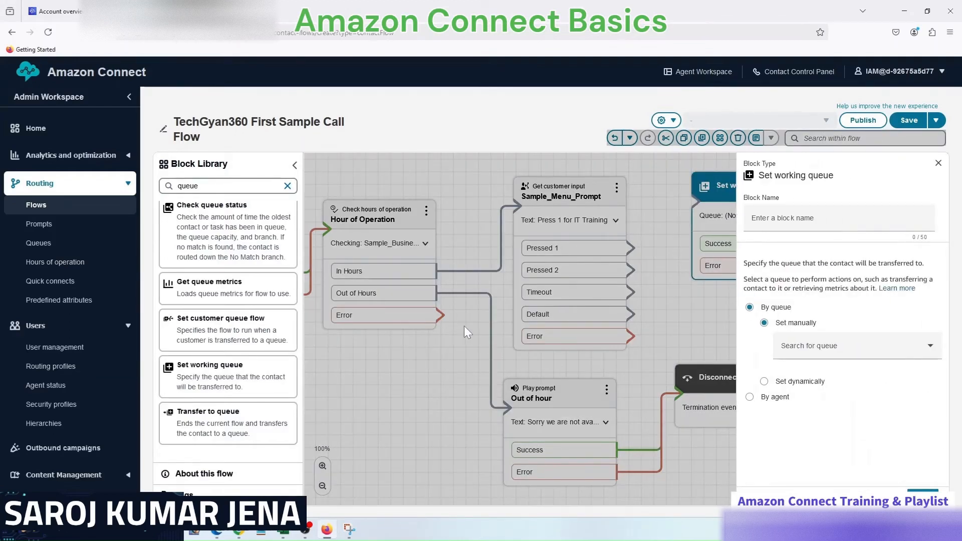
Name the Set working queue block IT_Call_Queue, manually set its queue to IT_Call_Queue and save the settings
left_click(801, 221)
type("IT_Call_Queue")
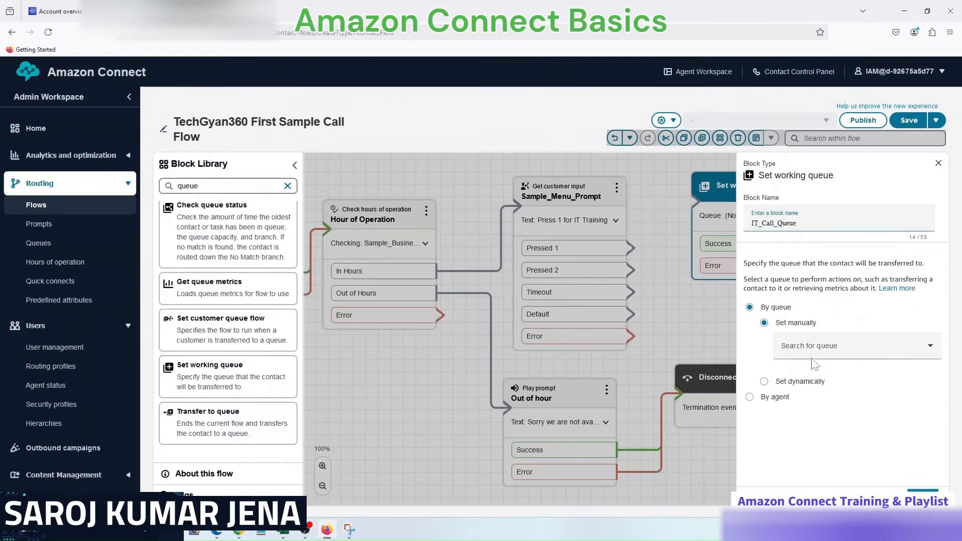
left_click(832, 354)
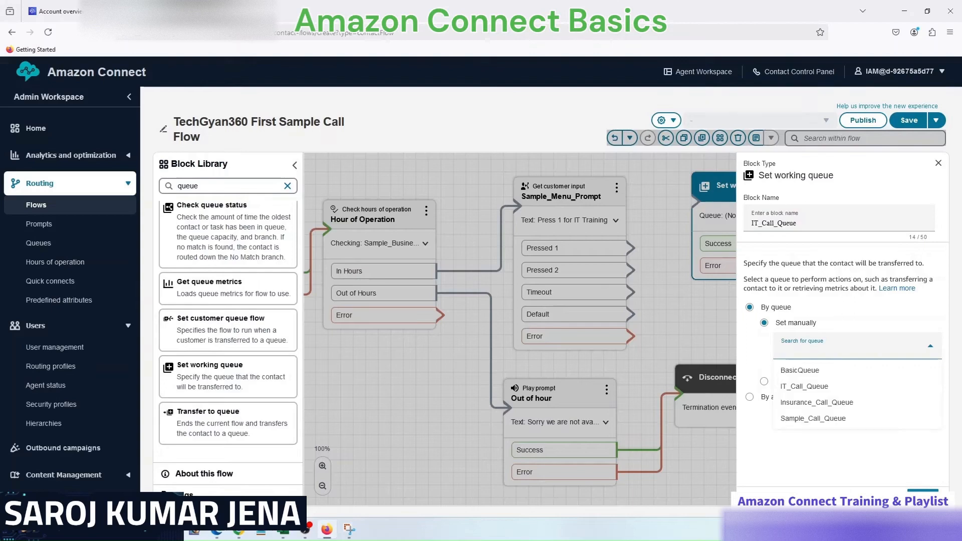
left_click(820, 381)
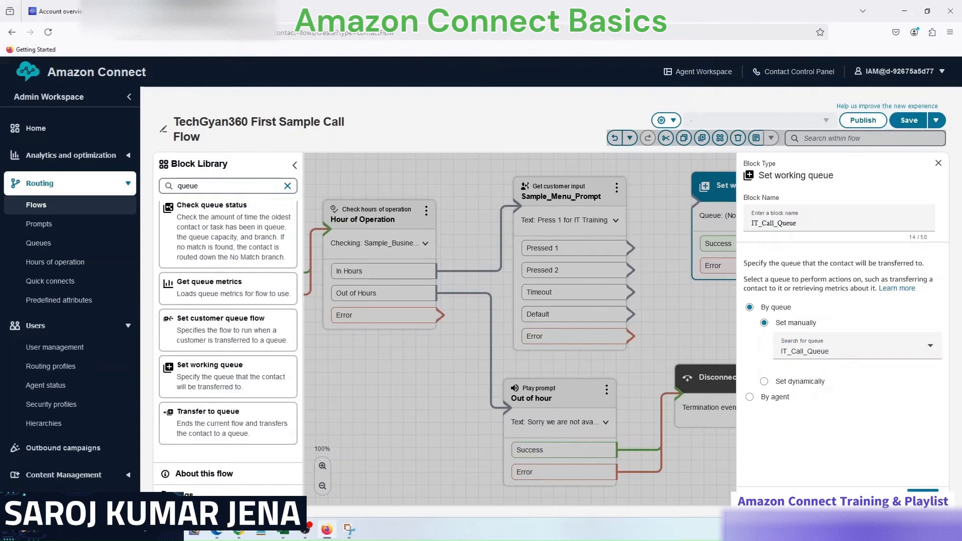
left_click(922, 500)
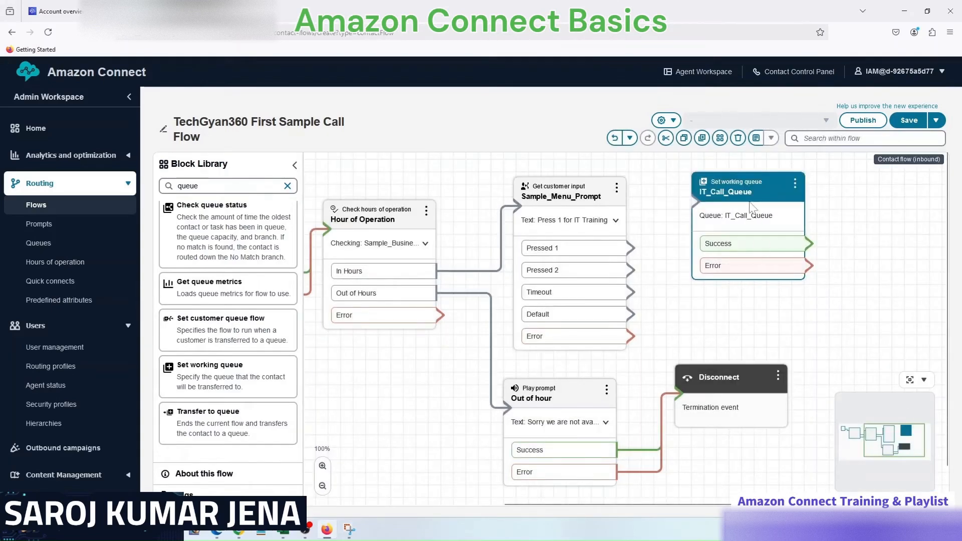
Add a second Set working queue block below IT_Call_Queue, shifting the IT_Call_Queue and Disconnect blocks to make room
left_click_drag(744, 189, 741, 175)
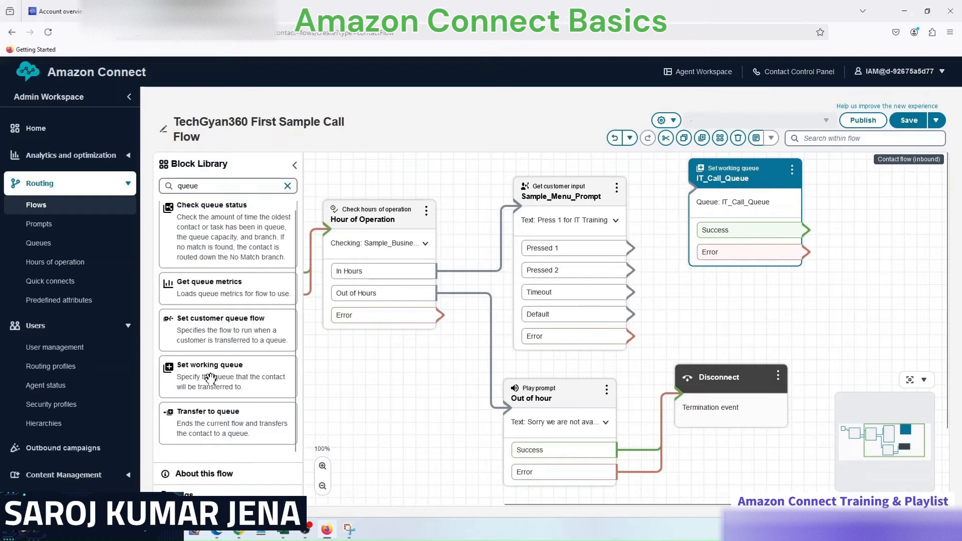
left_click_drag(206, 375, 768, 287)
left_click_drag(704, 390, 725, 426)
left_click_drag(754, 290, 734, 294)
Name the new Set working queue block Insurance_Call_Queue, manually set its queue to Insurance_Call_Queue and save the settings
left_click(735, 294)
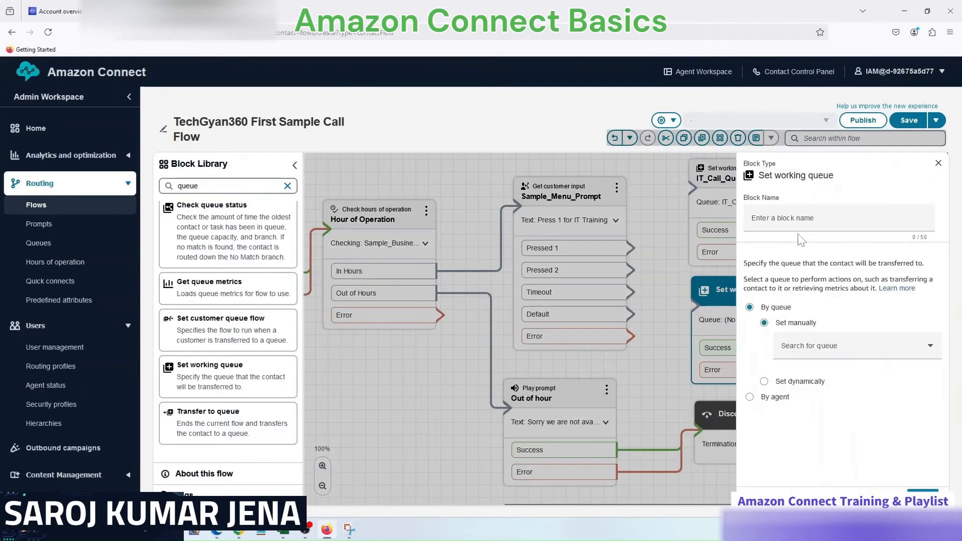
left_click(838, 218)
type("Insurance_Call_Queue")
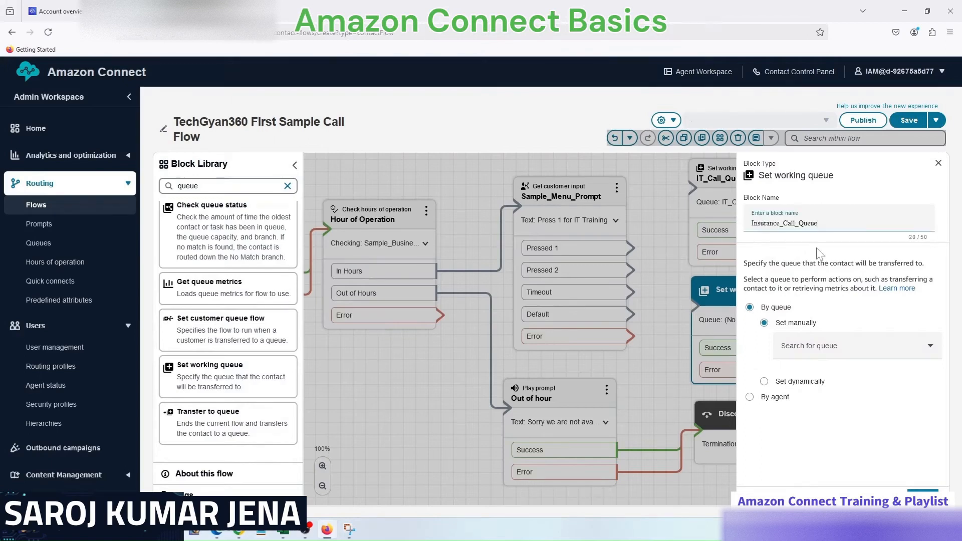
left_click(824, 349)
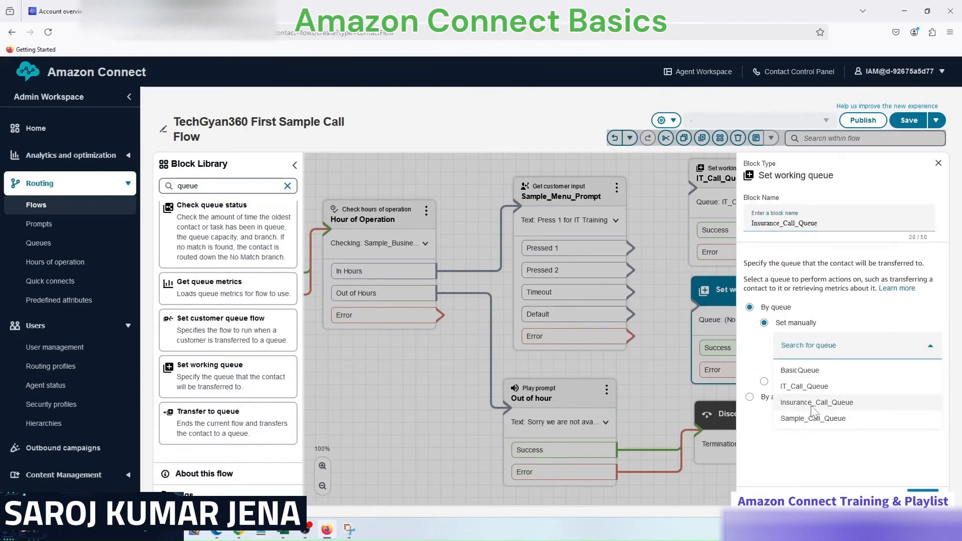
left_click(814, 402)
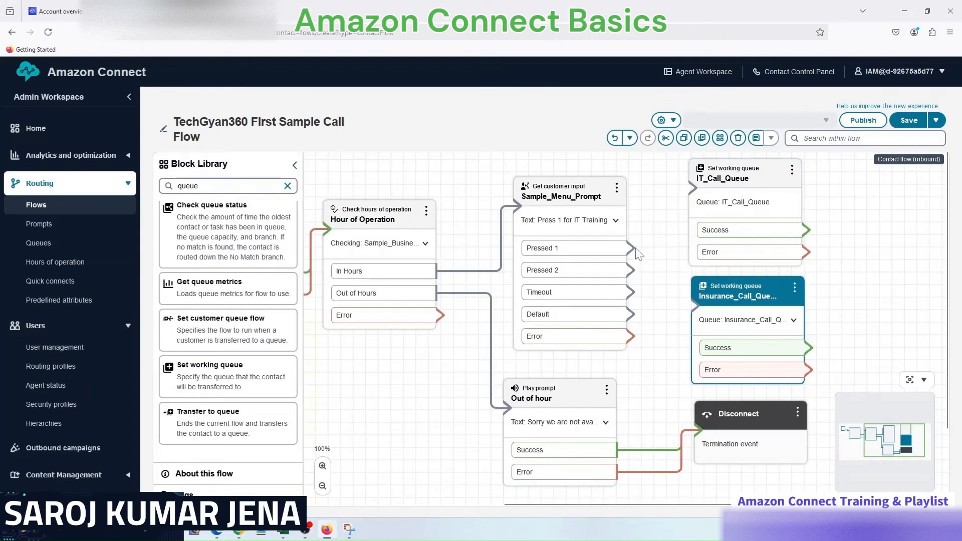
Route Pressed 1 to IT_Call_Queue and Pressed 2 to Insurance_Call_Queue, and move the Disconnect block lower
left_click_drag(632, 248, 693, 188)
left_click_drag(633, 270, 695, 308)
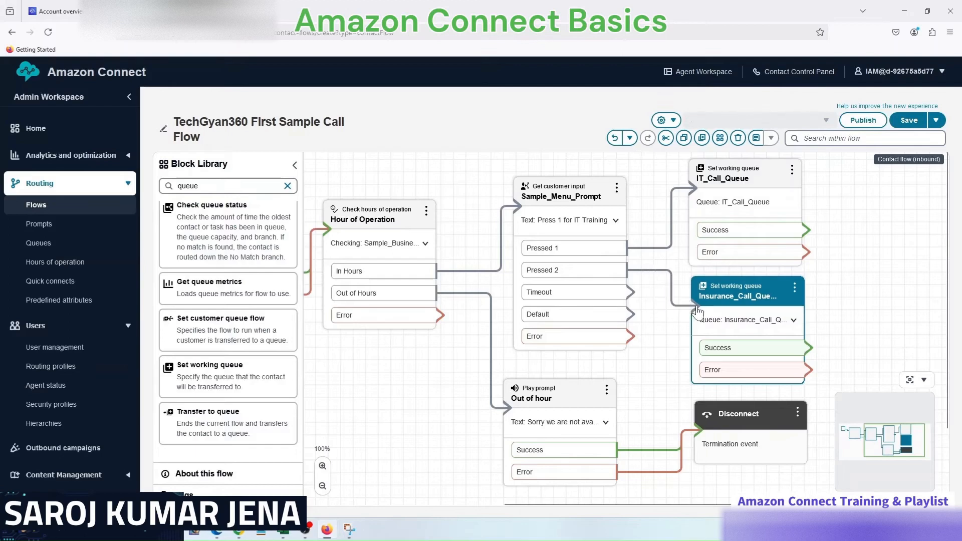
left_click_drag(859, 320, 828, 311)
left_click_drag(727, 415, 729, 436)
left_click(667, 396)
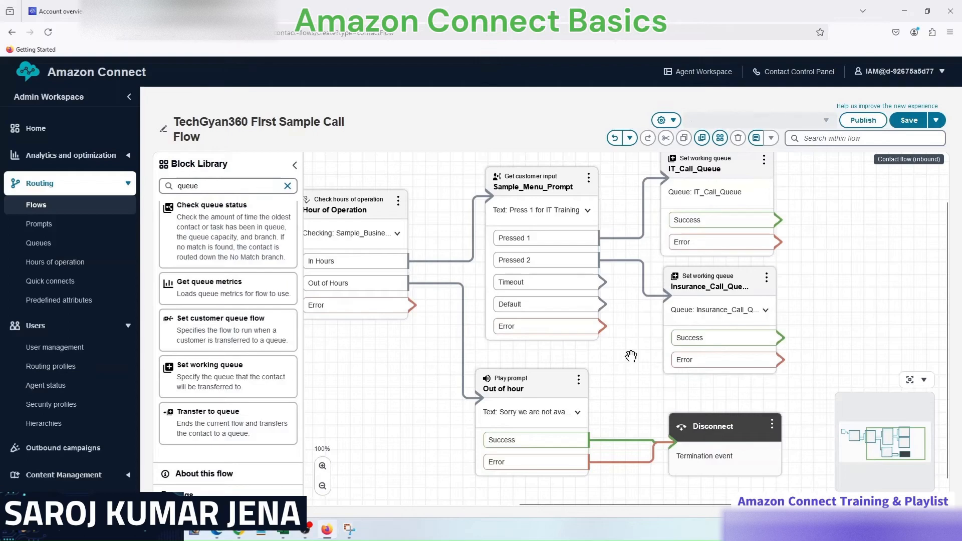
Move the Out of hour and Disconnect blocks further down to free space beneath the menu and queue blocks
left_click_drag(630, 333, 623, 361)
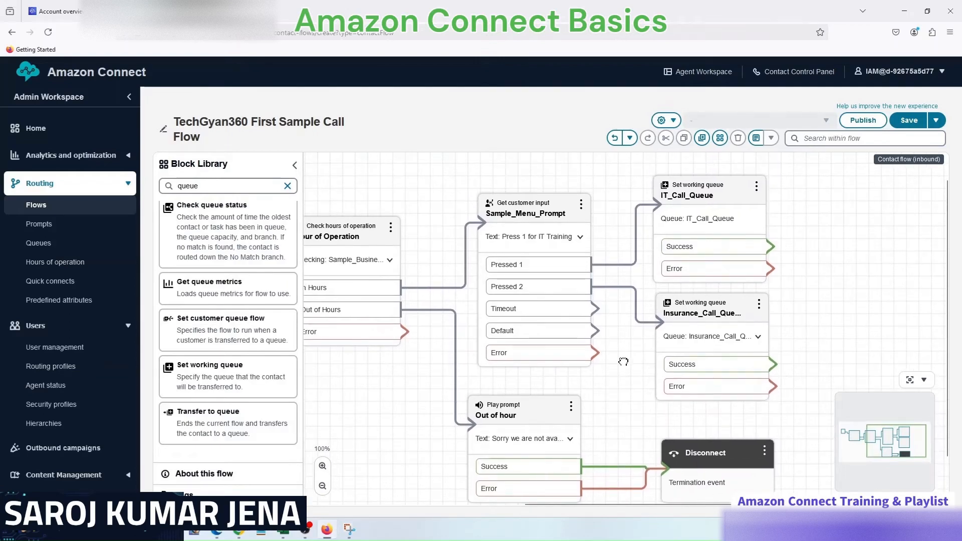
left_click_drag(623, 361, 628, 311)
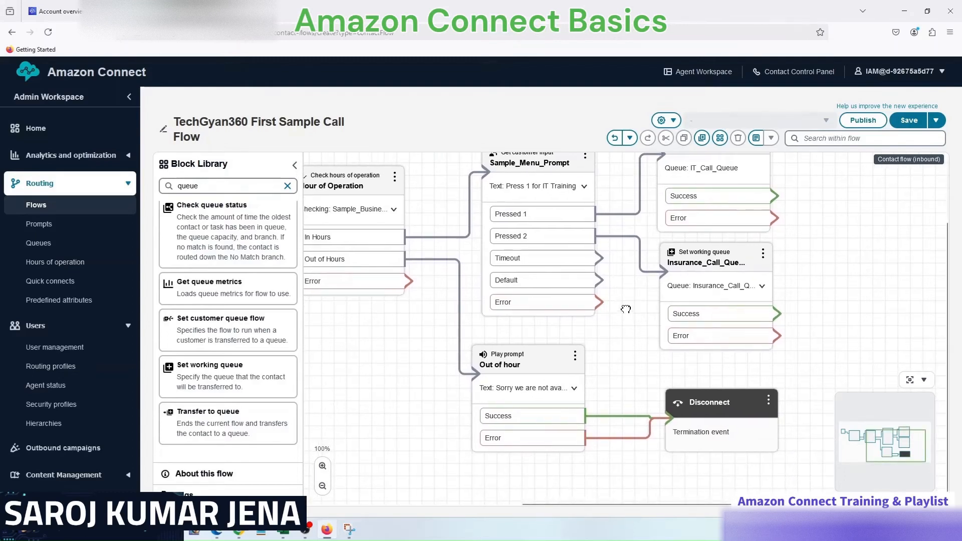
left_click_drag(626, 311, 606, 296)
left_click_drag(516, 355, 523, 404)
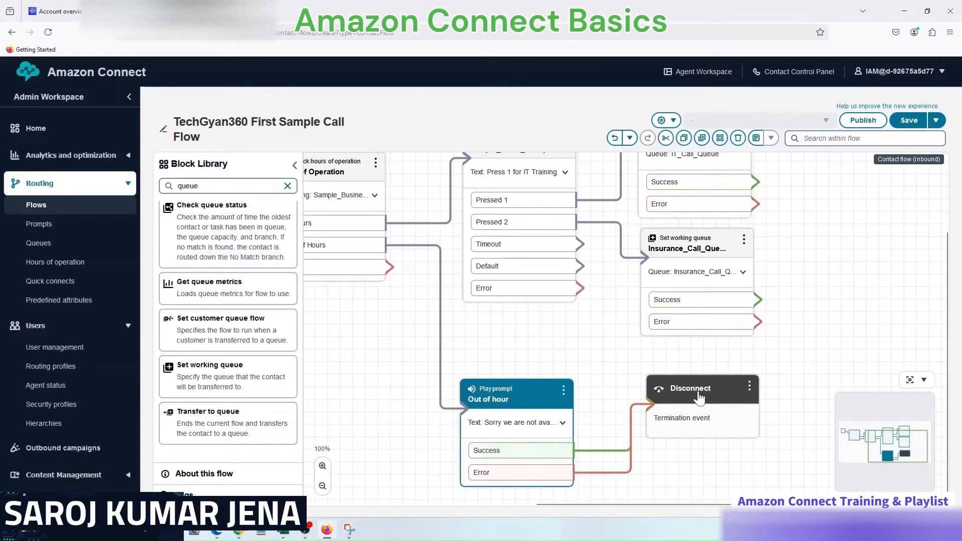
left_click_drag(699, 397, 706, 441)
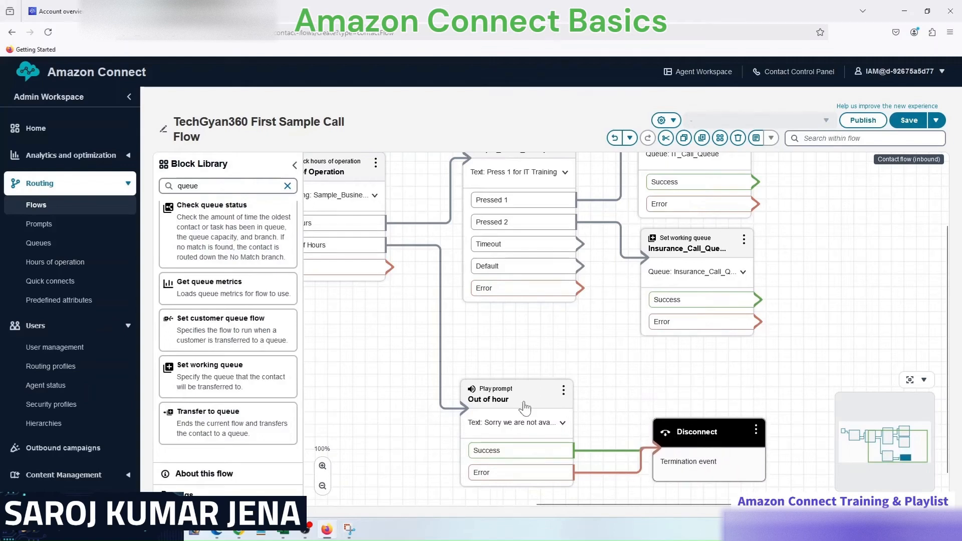
left_click_drag(525, 405, 530, 407)
left_click(655, 358)
Add a Play prompt block beyond the Insurance_Call_Queue block and connect the Timeout branch of Sample_Menu_Prompt to it
left_click_drag(622, 335, 583, 395)
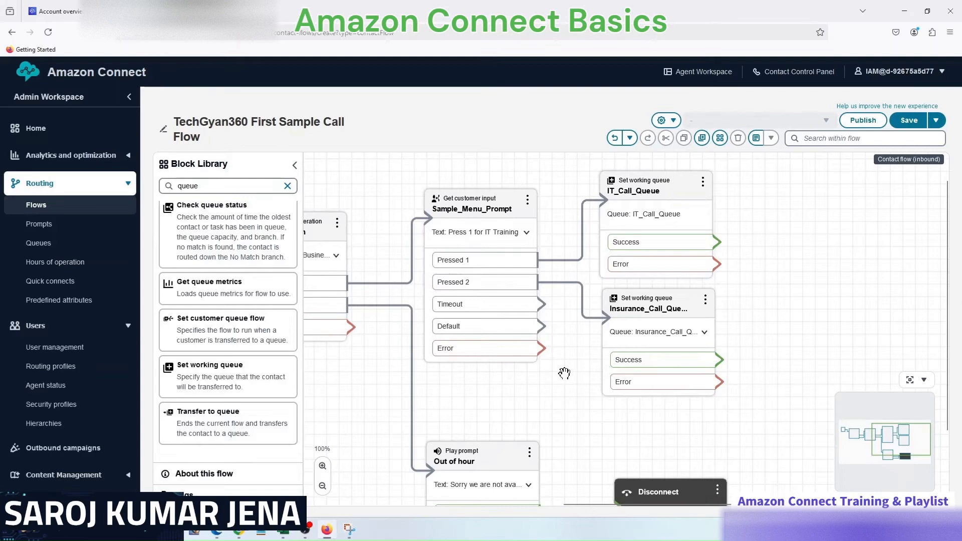
double_click(188, 186)
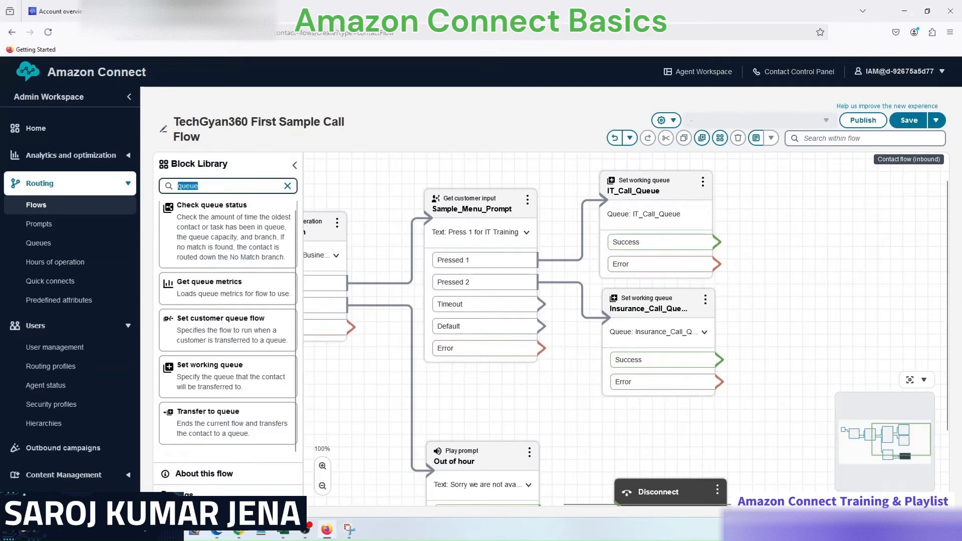
type("play")
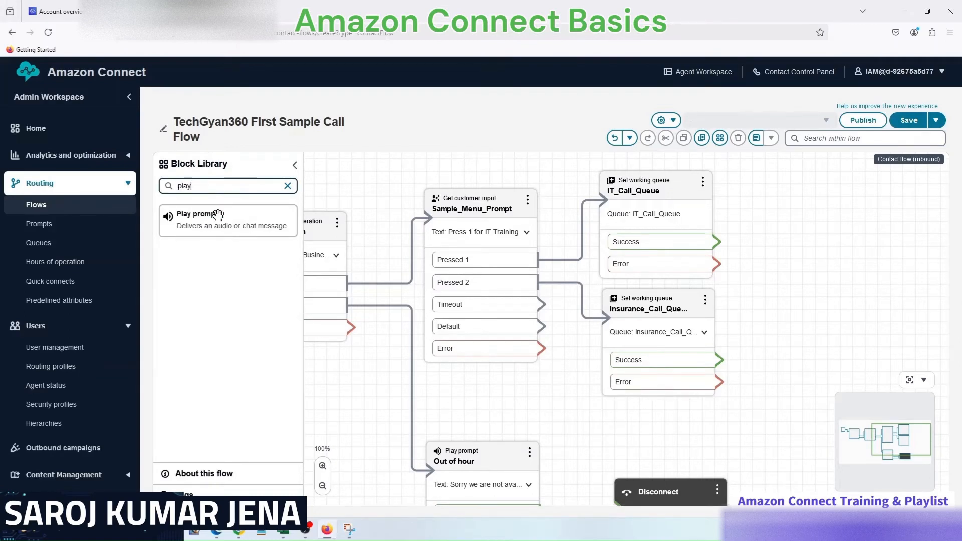
left_click_drag(217, 215, 818, 355)
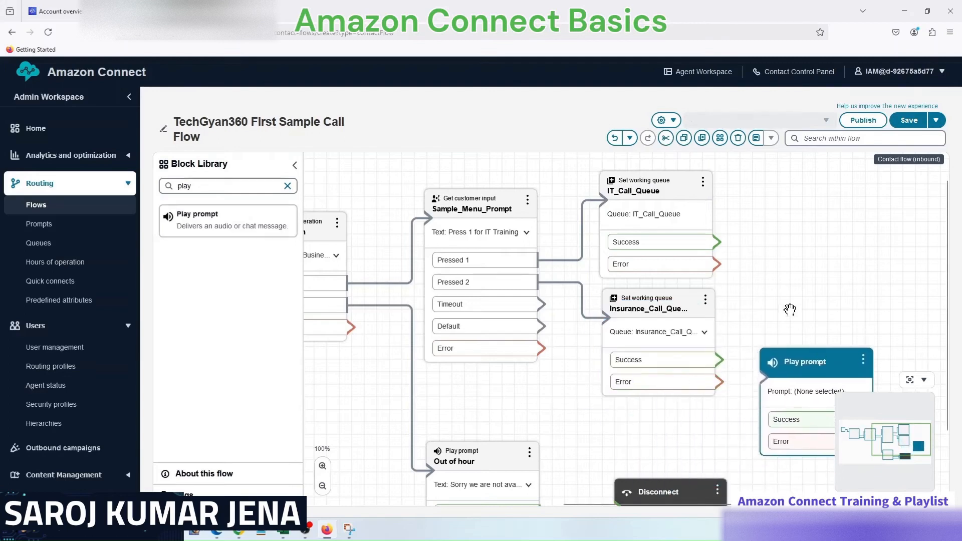
left_click_drag(788, 309, 671, 233)
left_click_drag(691, 314, 694, 345)
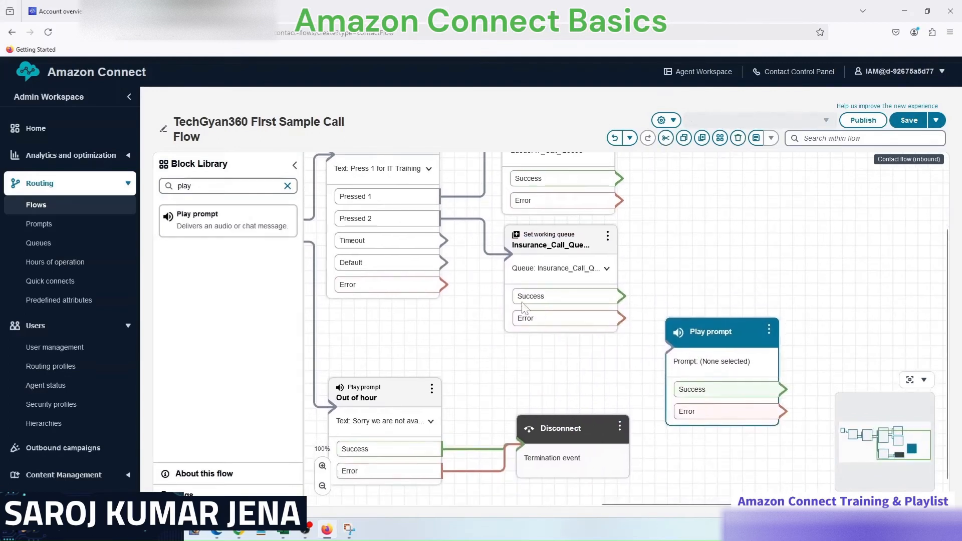
left_click_drag(445, 241, 671, 351)
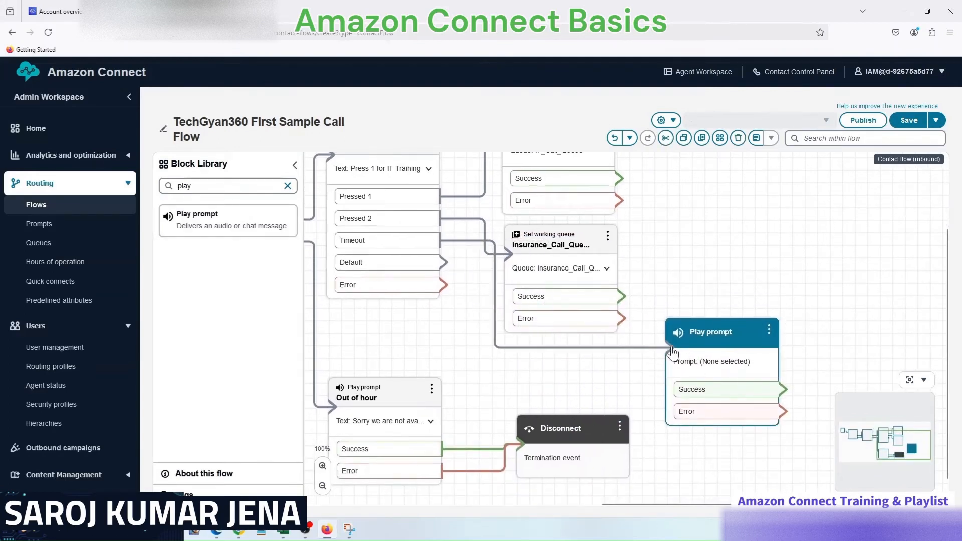
Name the new Play prompt block Timed Out, give it the text-to-speech message "Please try again" and save it
left_click(710, 334)
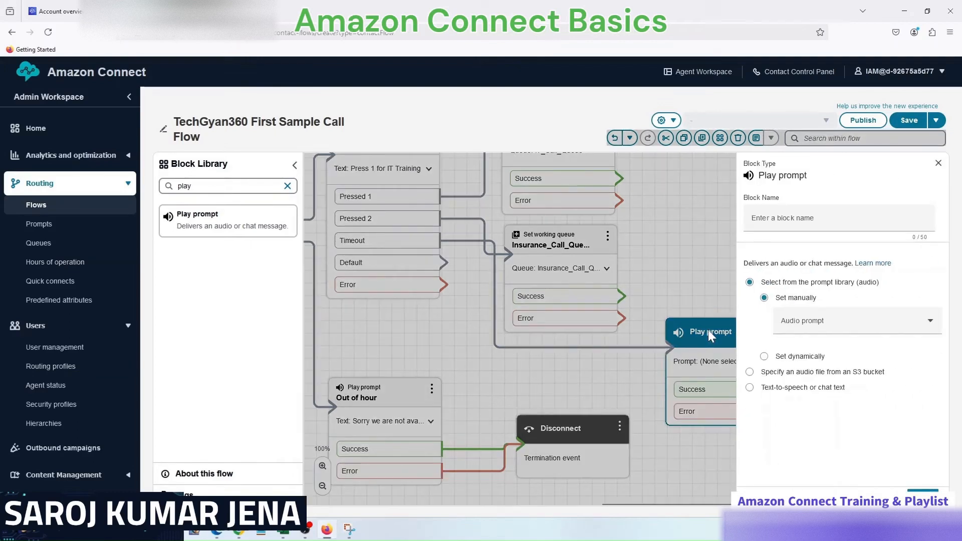
left_click(800, 224)
type("Timed Out")
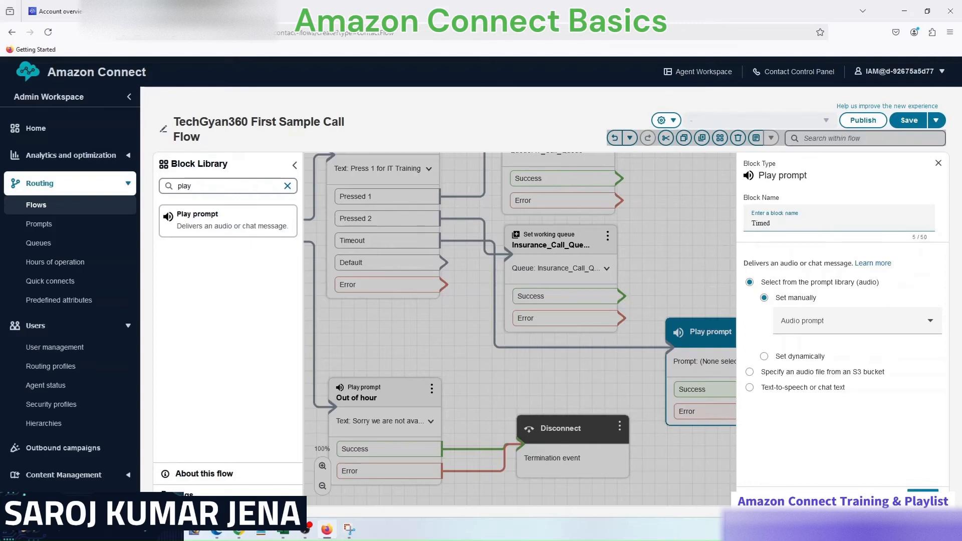
left_click(821, 389)
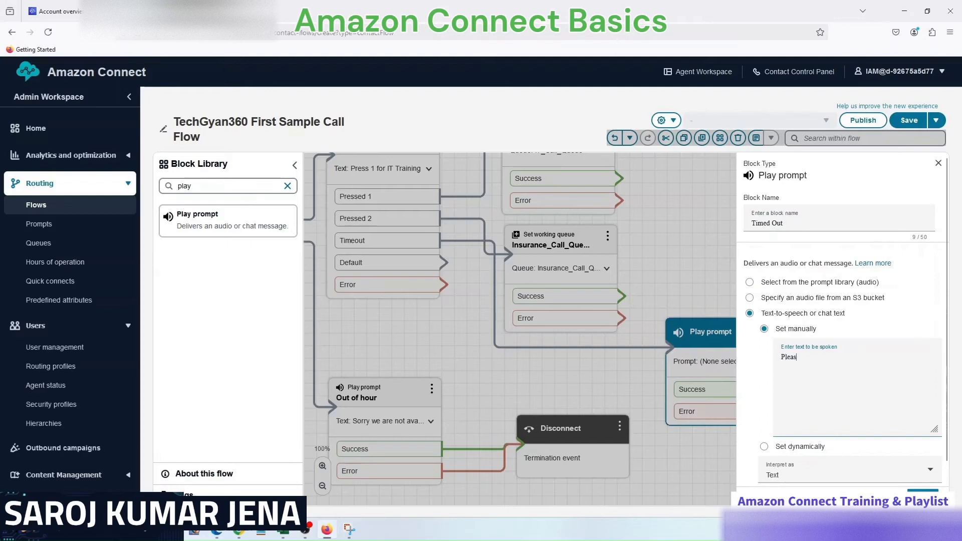
type("Please try again")
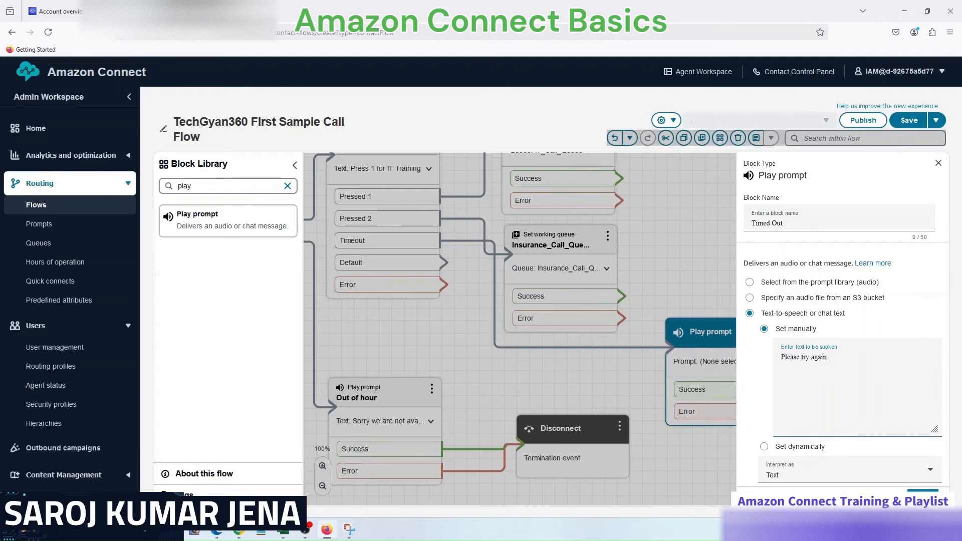
left_click(922, 496)
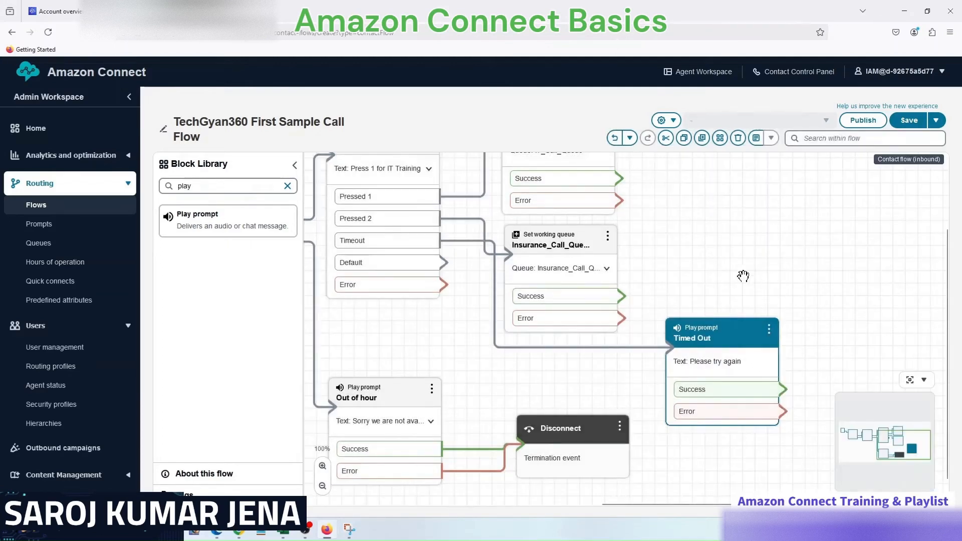
Route the Success and Error branches of Timed Out back to Sample_Menu_Prompt and move the Timed Out block lower
left_click_drag(731, 268, 732, 284)
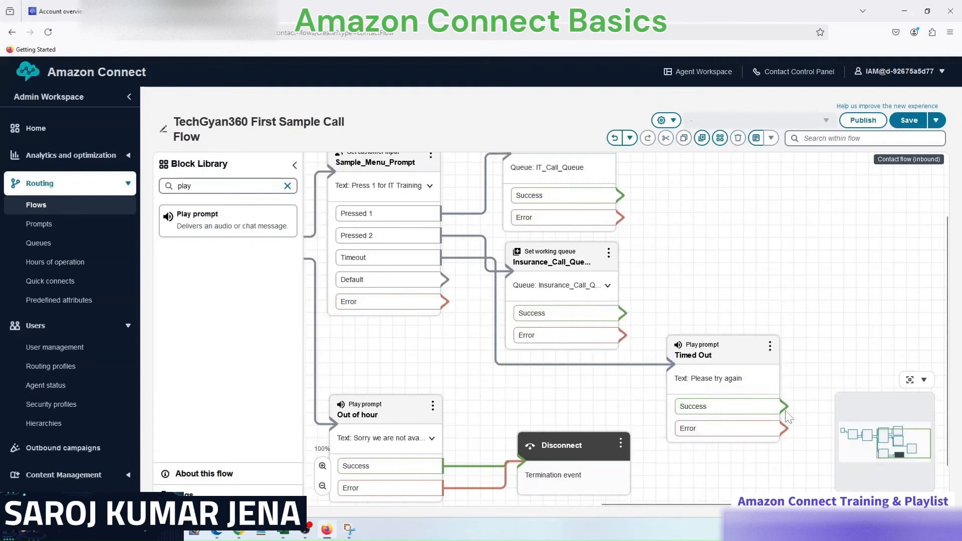
left_click_drag(717, 231, 735, 260)
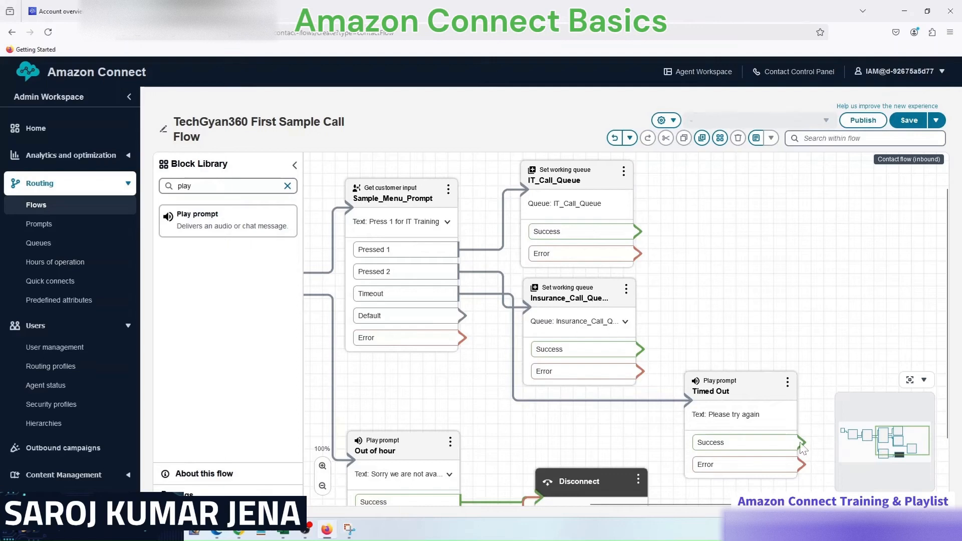
left_click_drag(802, 443, 364, 275)
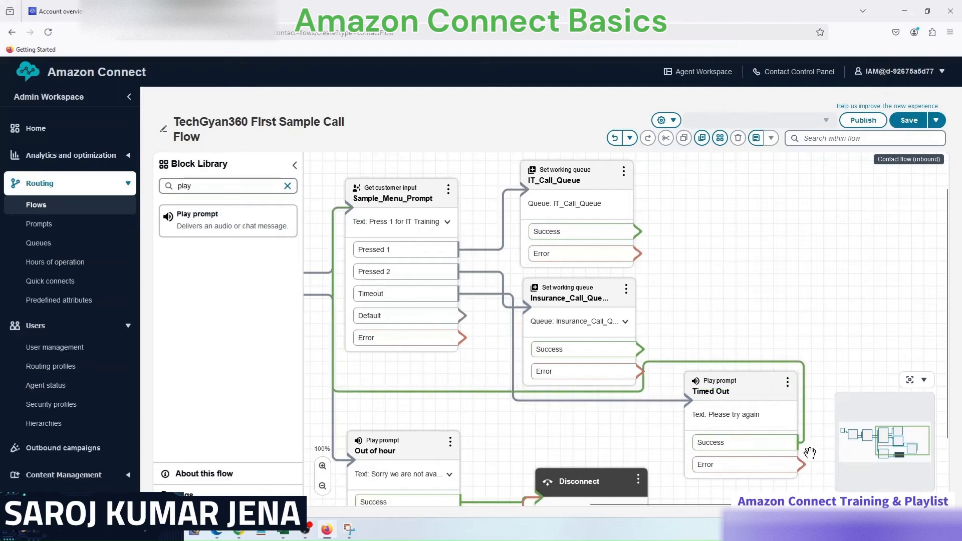
left_click_drag(804, 465, 360, 297)
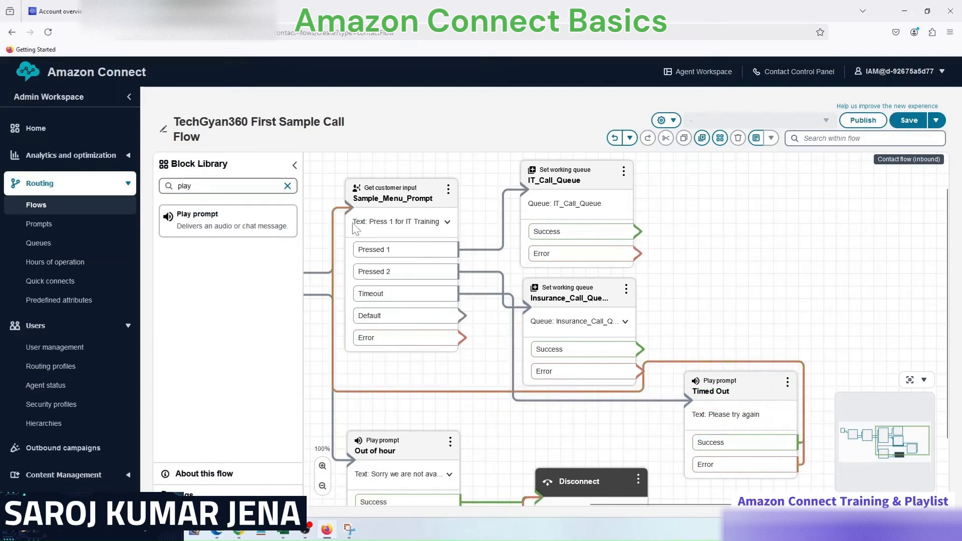
left_click_drag(699, 255, 727, 260)
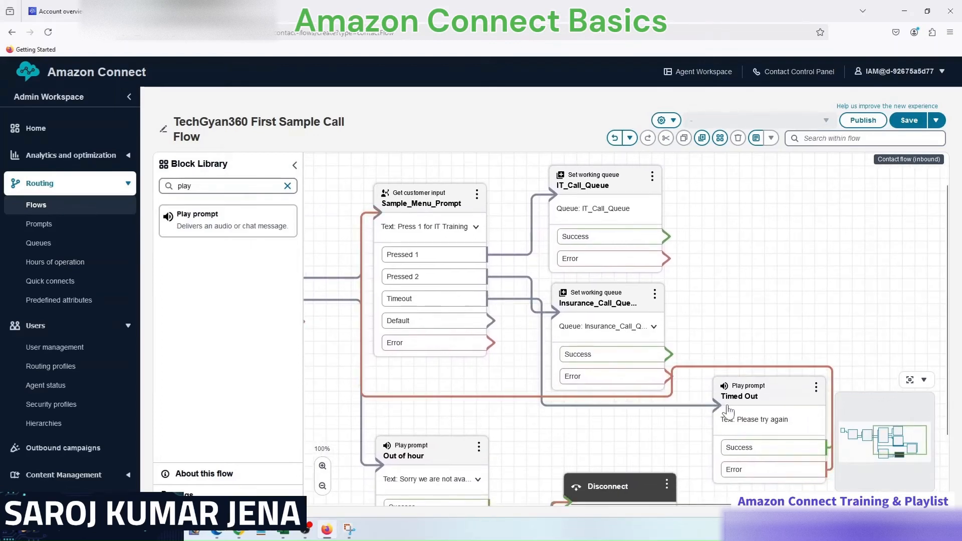
left_click_drag(746, 401, 743, 432)
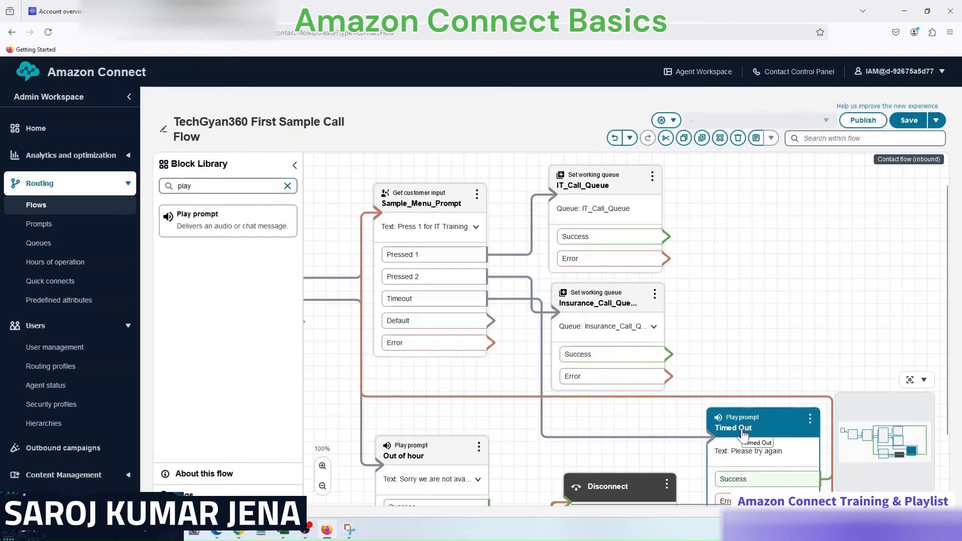
Connect the Default branch of Sample_Menu_Prompt to IT_Call_Queue and its Error branch to the Timed Out block
scroll(757, 369, "down", 2)
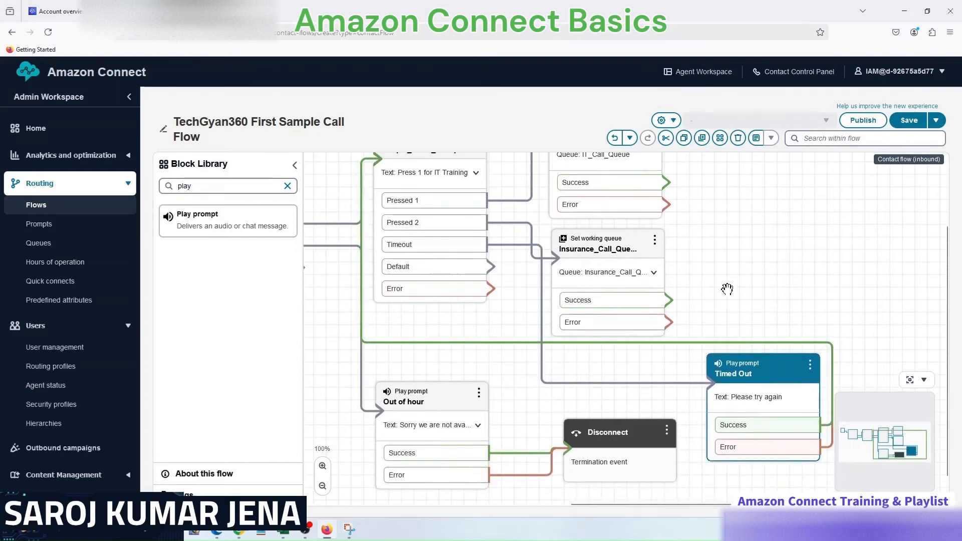
key("ctrl+minus")
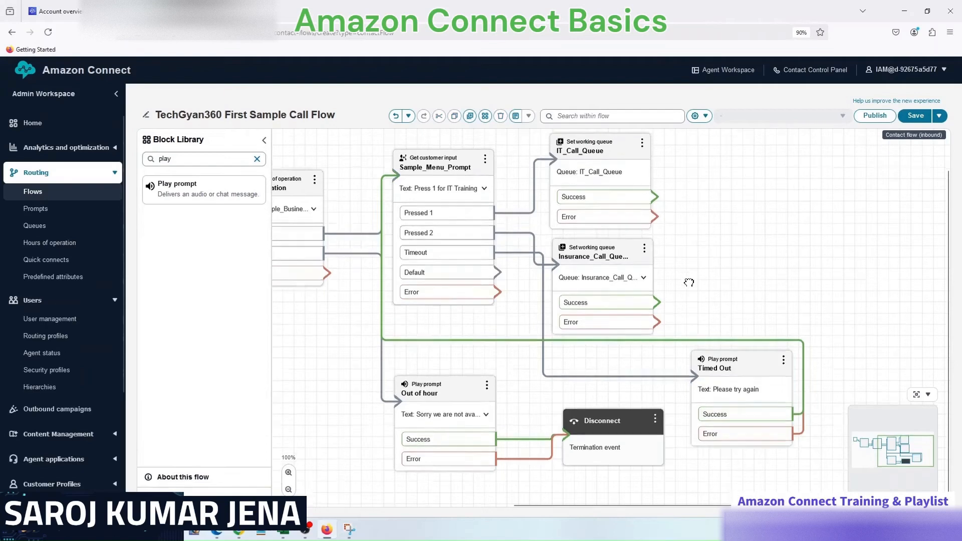
left_click(443, 170)
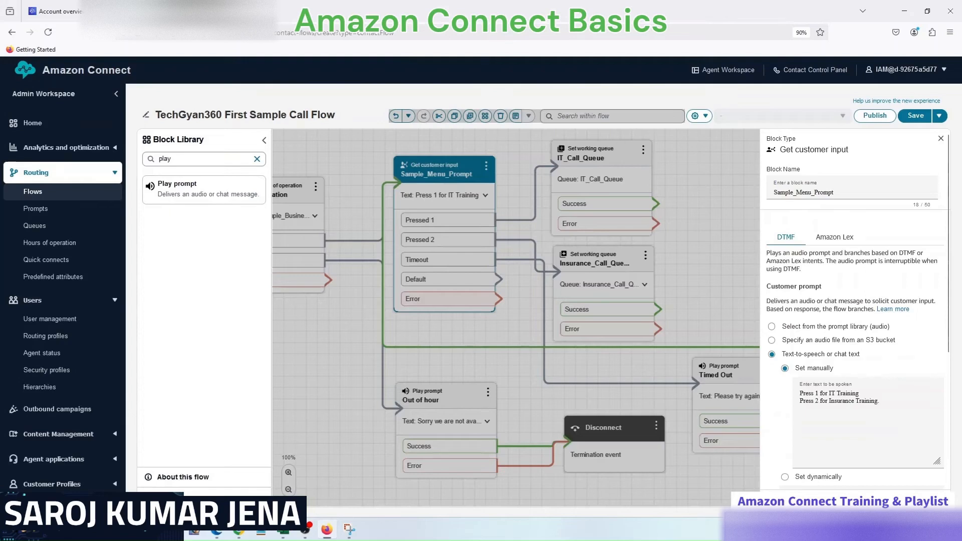
left_click(742, 268)
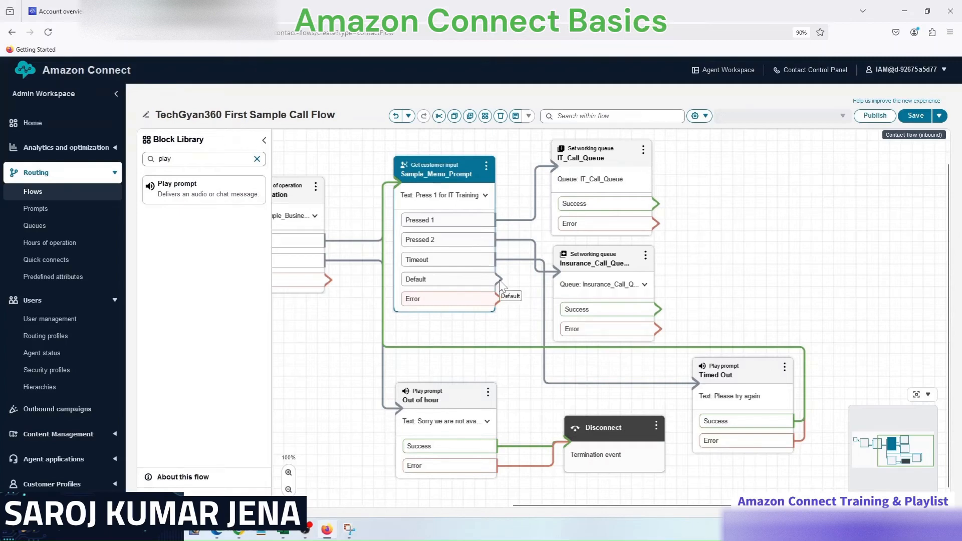
left_click_drag(725, 227, 721, 242)
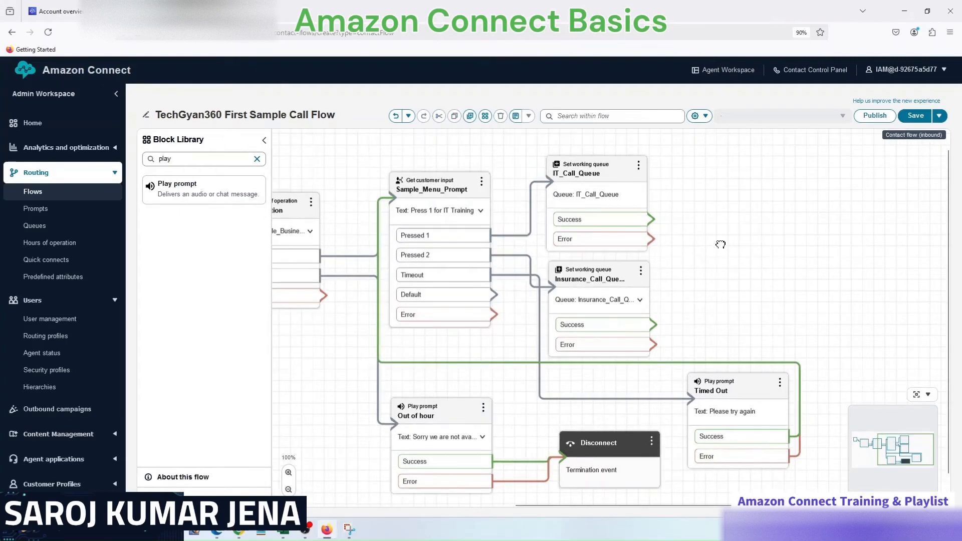
left_click_drag(498, 300, 557, 191)
left_click_drag(519, 318, 700, 406)
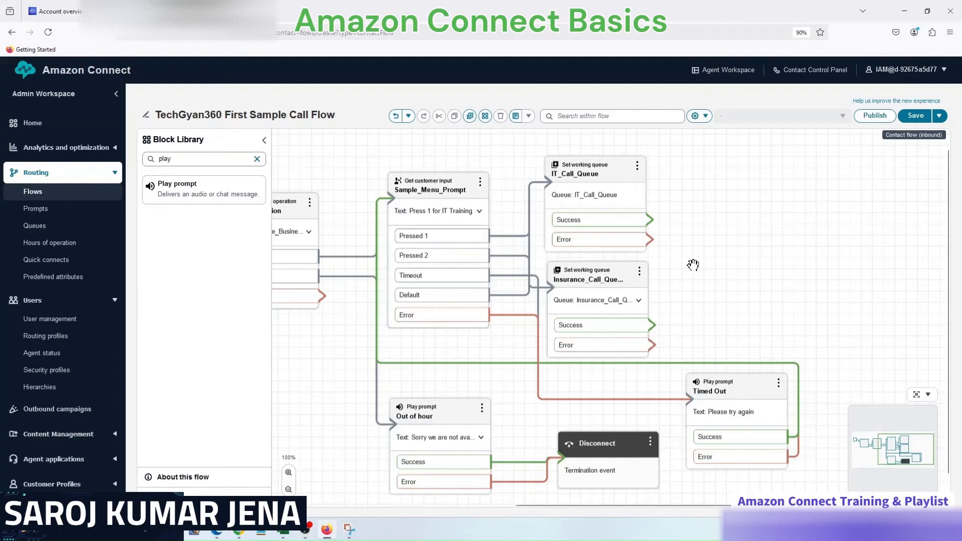
Connect the Error branch of the Hour of Operation block to the Disconnect block
left_click_drag(693, 266, 781, 258)
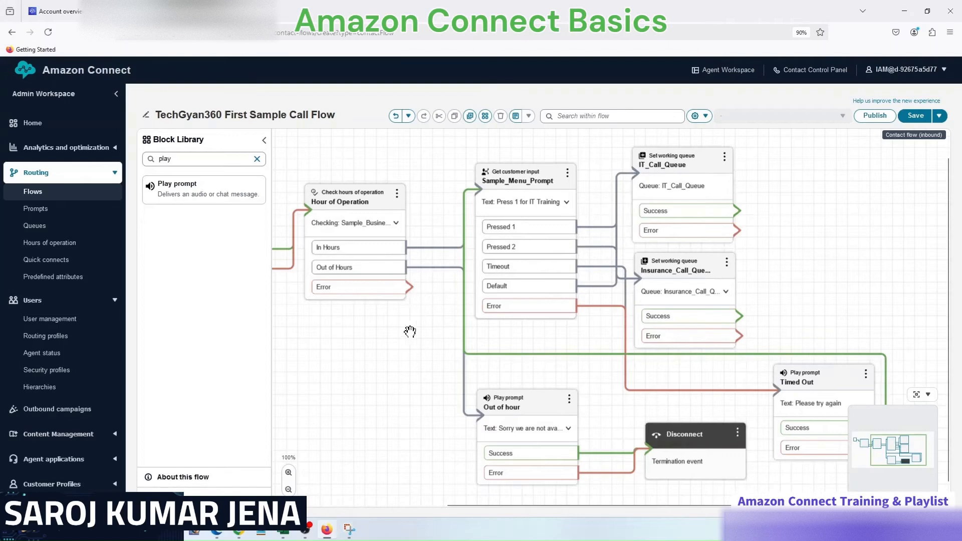
left_click_drag(404, 343, 415, 361)
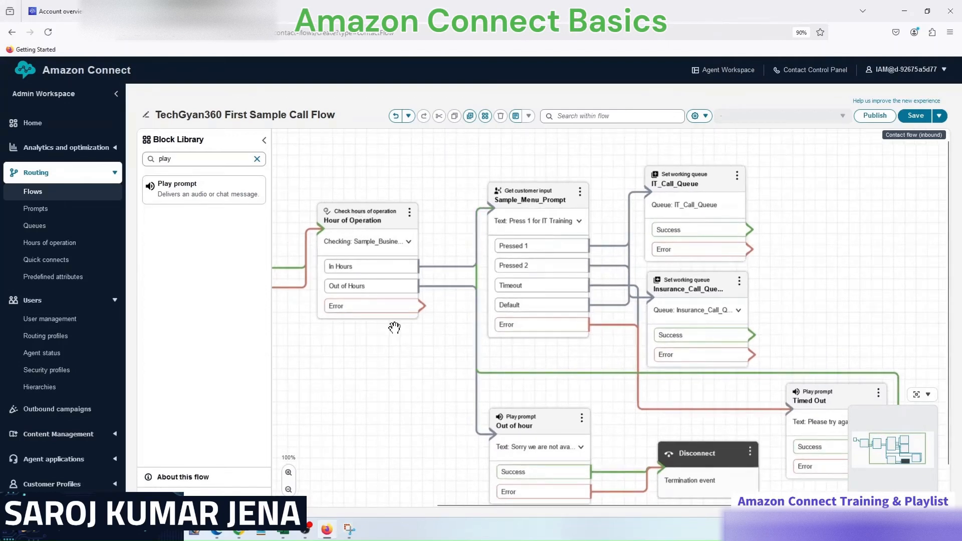
left_click_drag(431, 369, 391, 338)
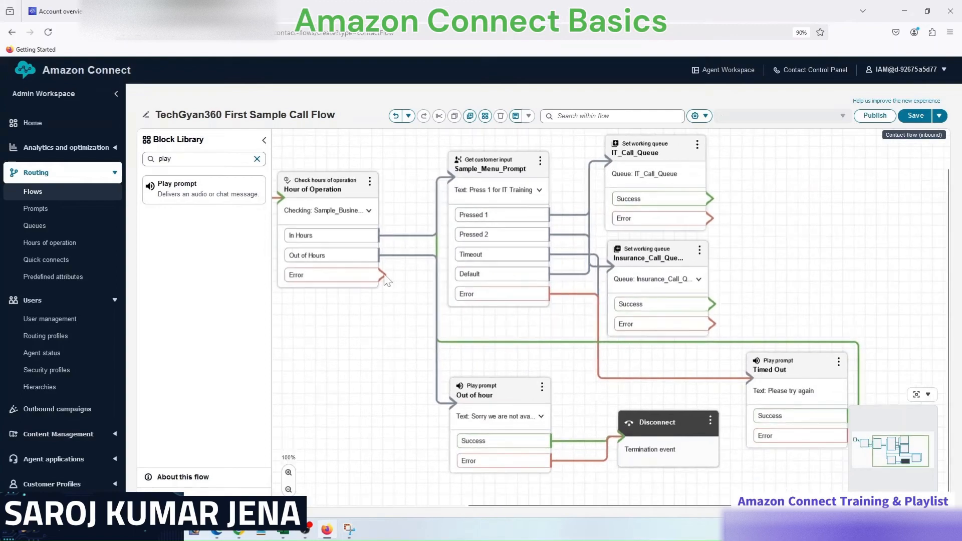
left_click_drag(385, 276, 626, 444)
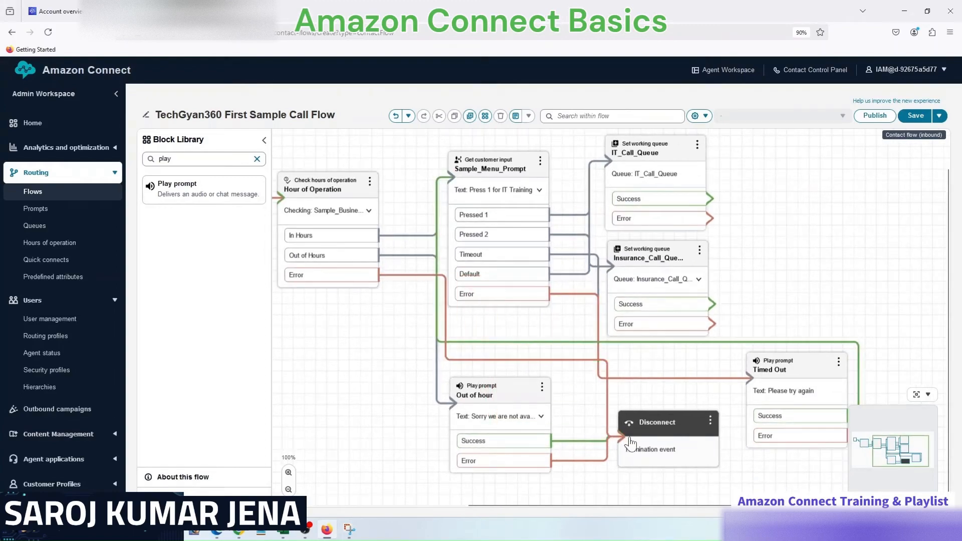
Switch to the Snipping Tool and review the planned call flow diagram
left_click_drag(766, 228, 680, 265)
left_click(349, 529)
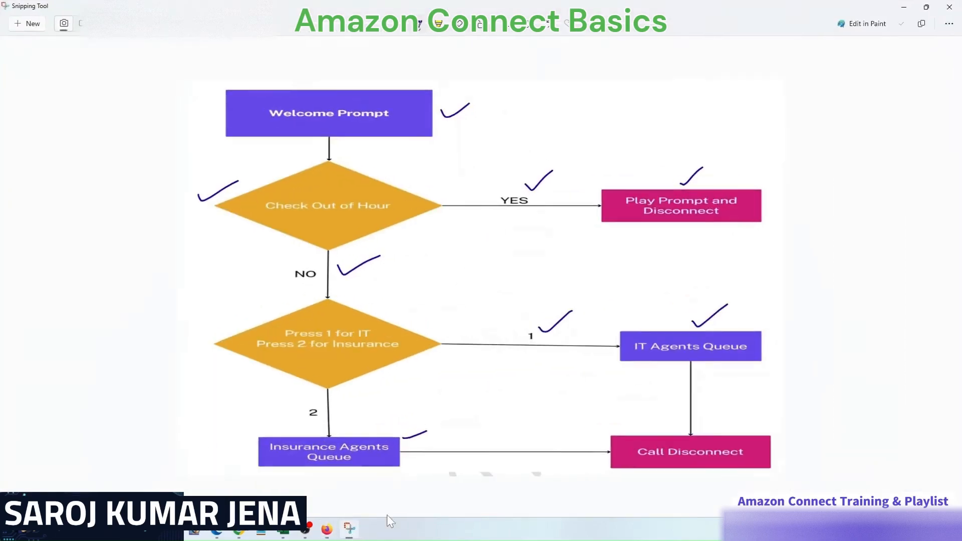